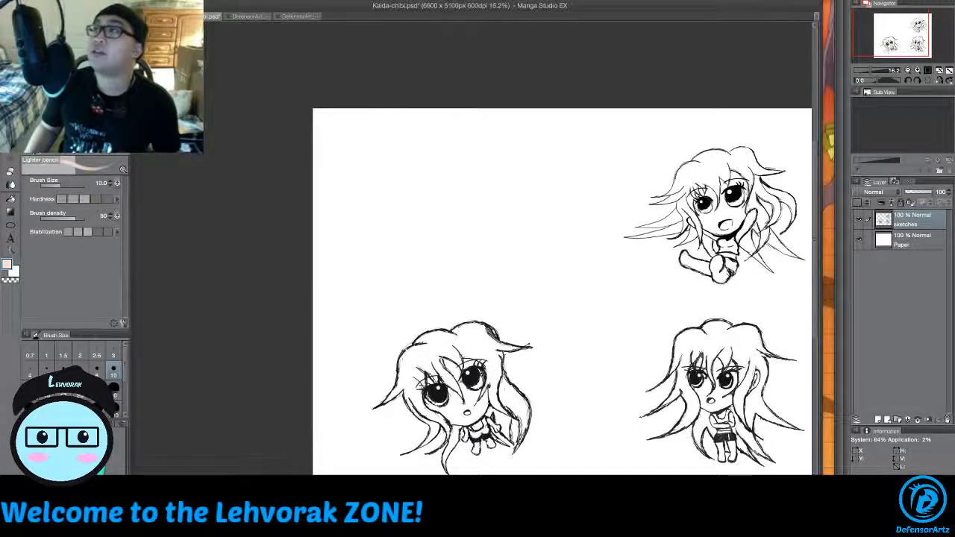
key("Tab")
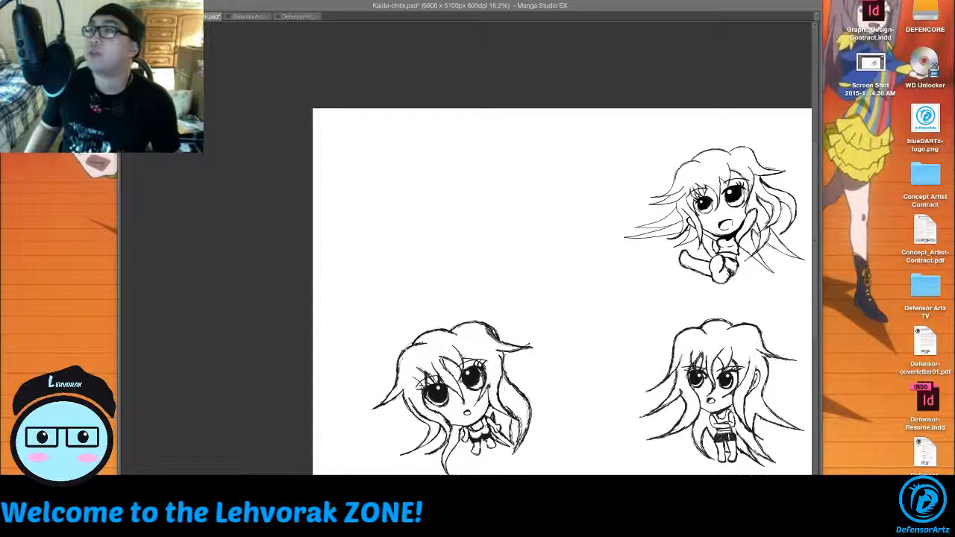
key("Tab")
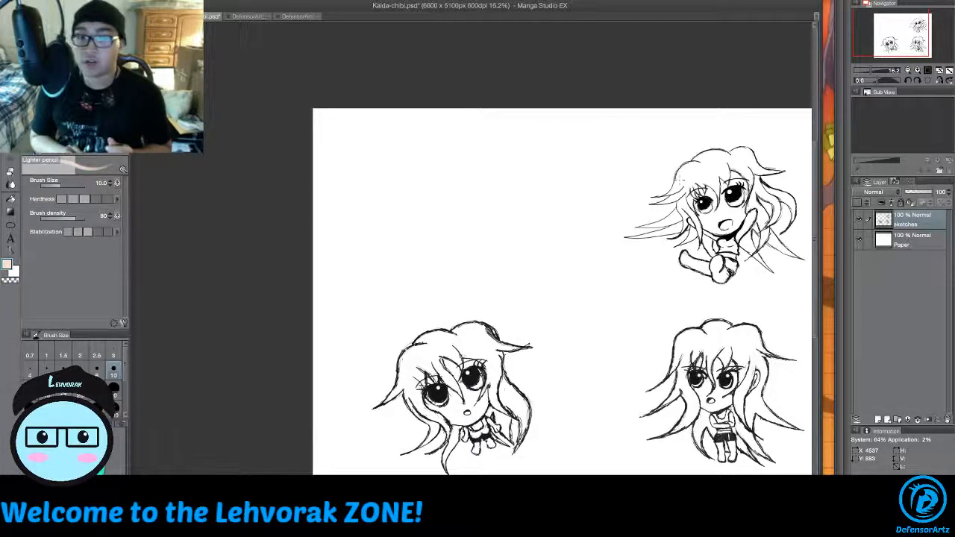
scroll(817, 175, "down", 2)
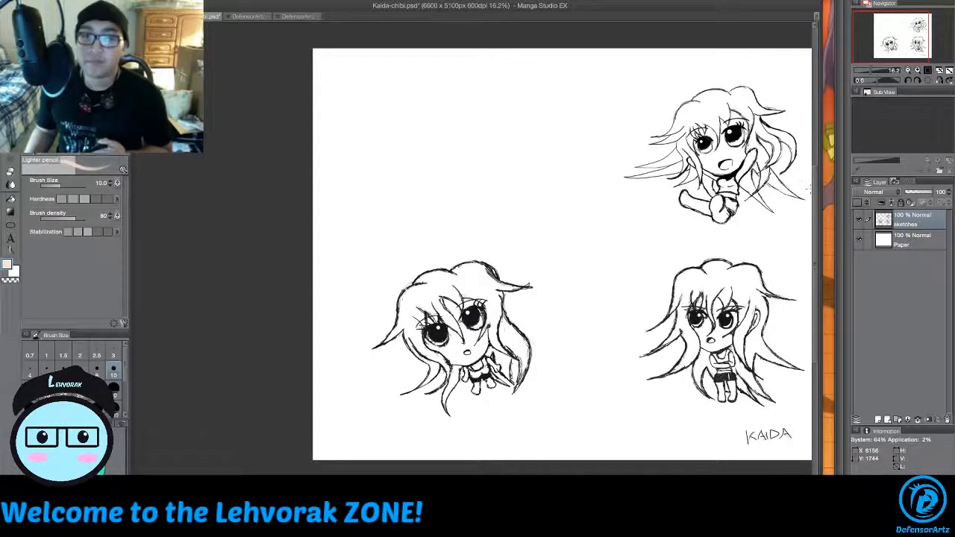
scroll(814, 166, "up", 2)
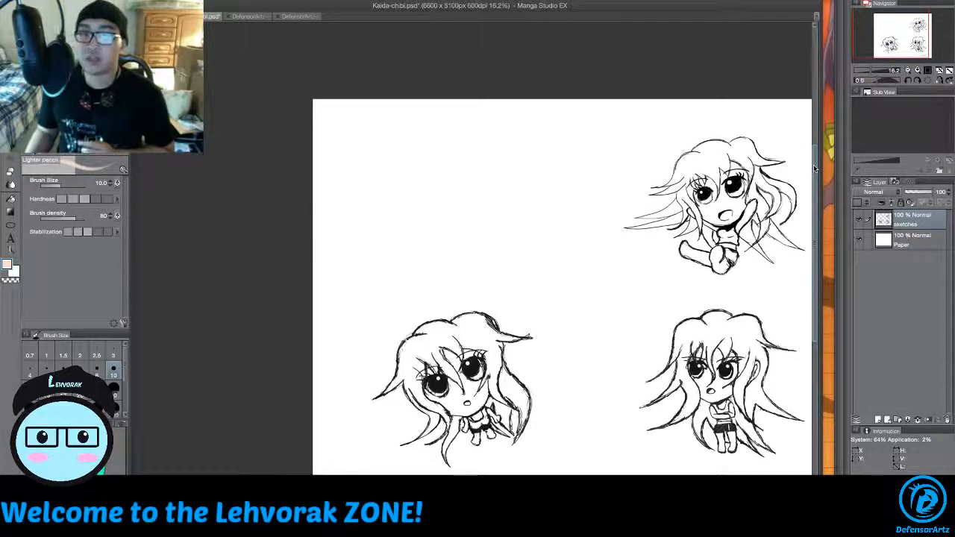
scroll(815, 167, "up", 1)
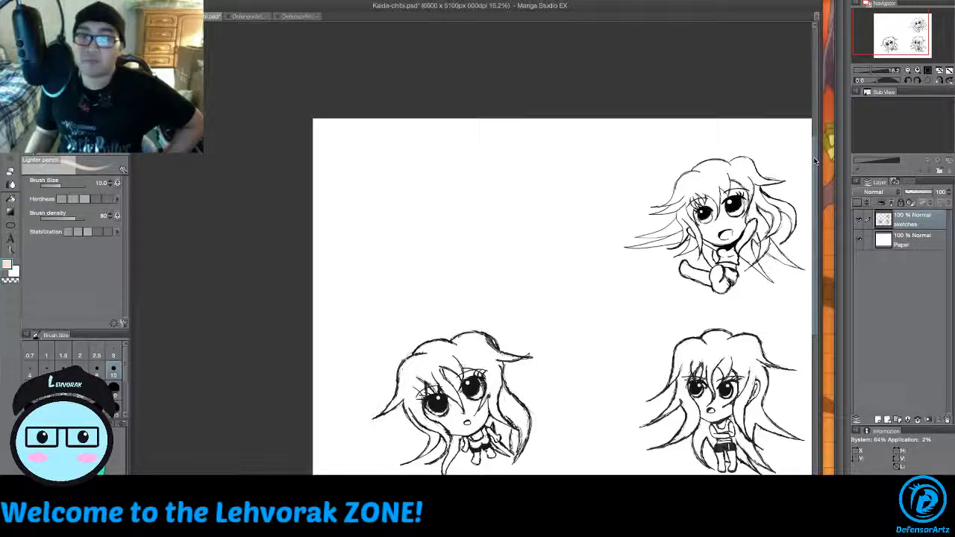
scroll(515, 198, "up", 2)
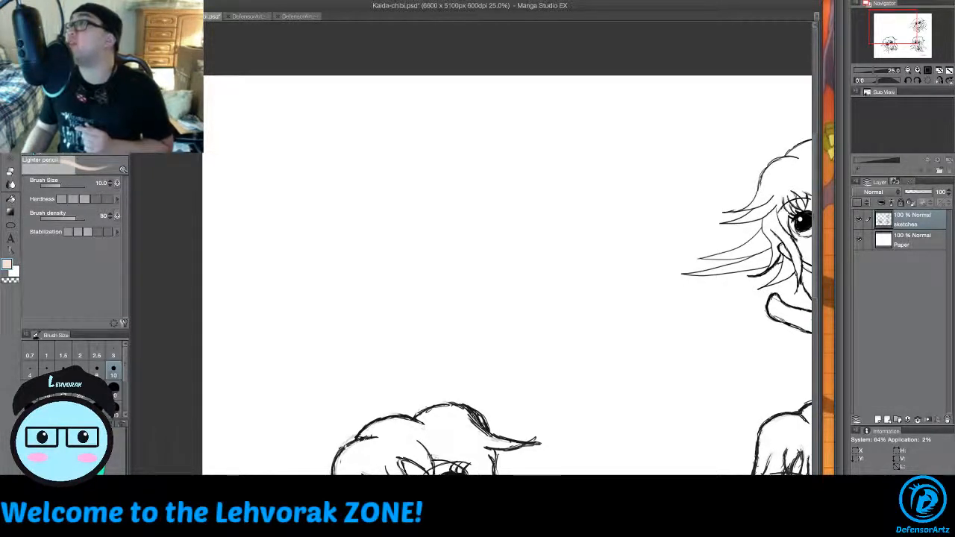
key("Tab")
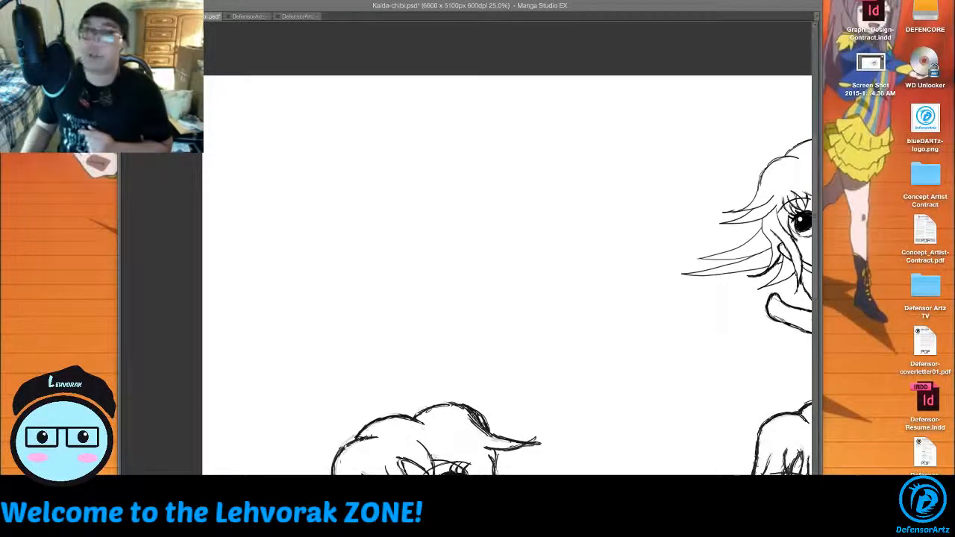
key("Tab")
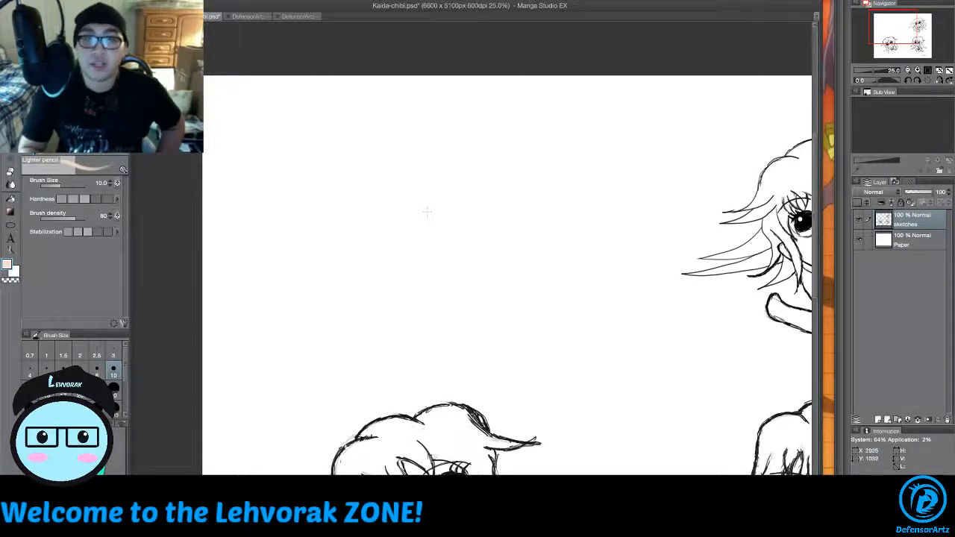
Step: Switch the drawing color to black and reposition the canvas around the empty area above the existing sketches
key("x")
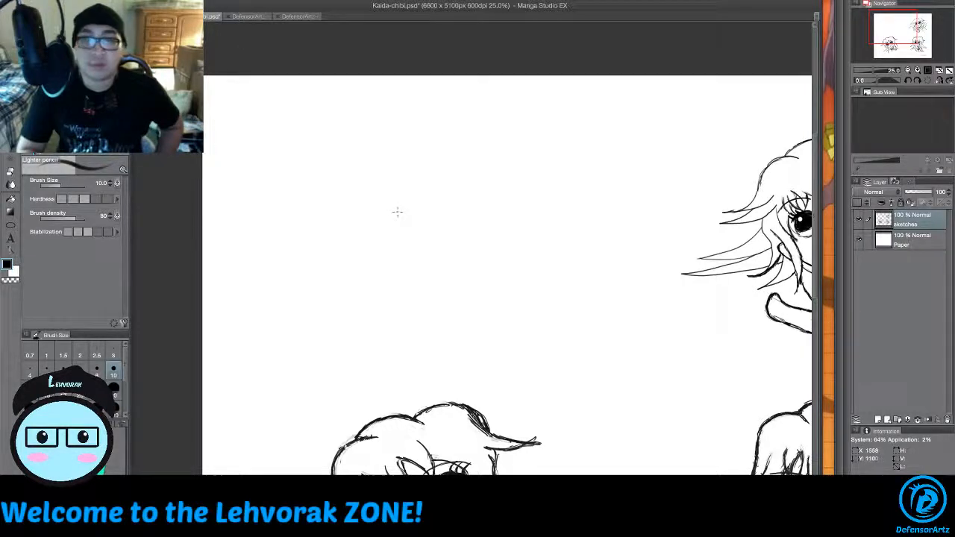
left_click_drag(573, 8, 587, 7)
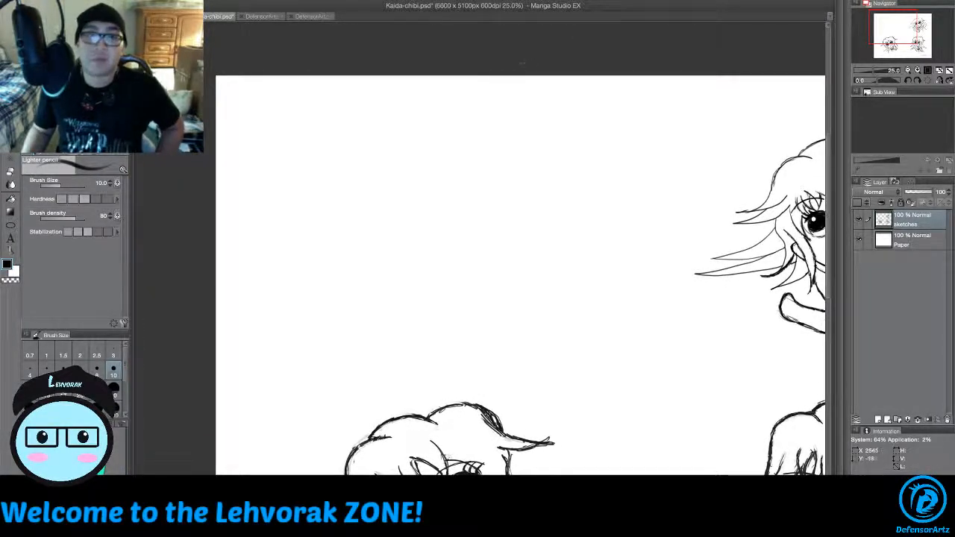
left_click_drag(829, 163, 829, 162)
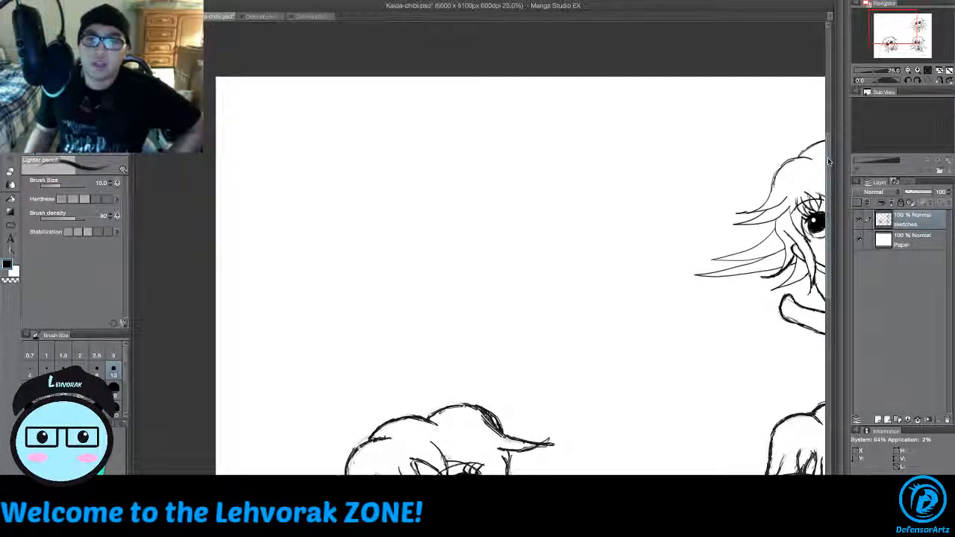
left_click_drag(828, 161, 829, 167)
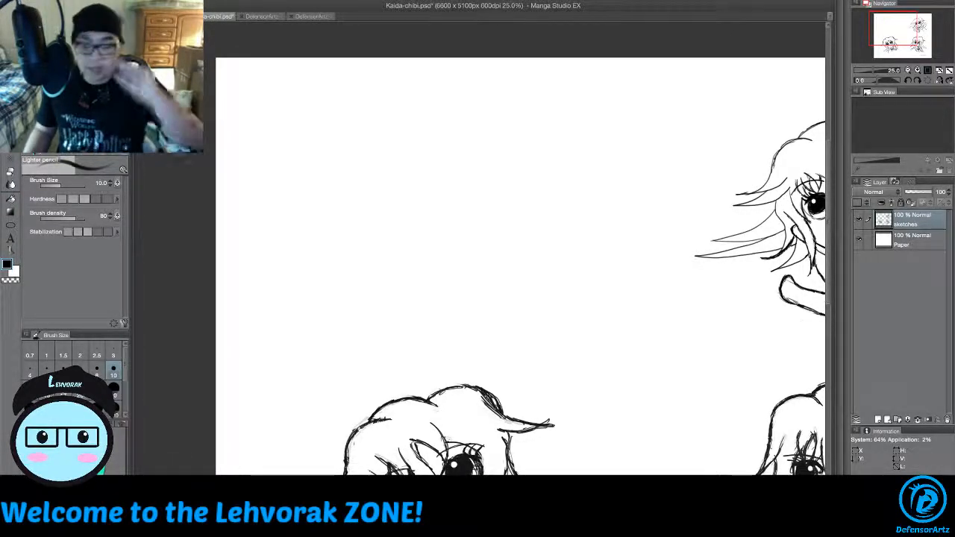
key("b")
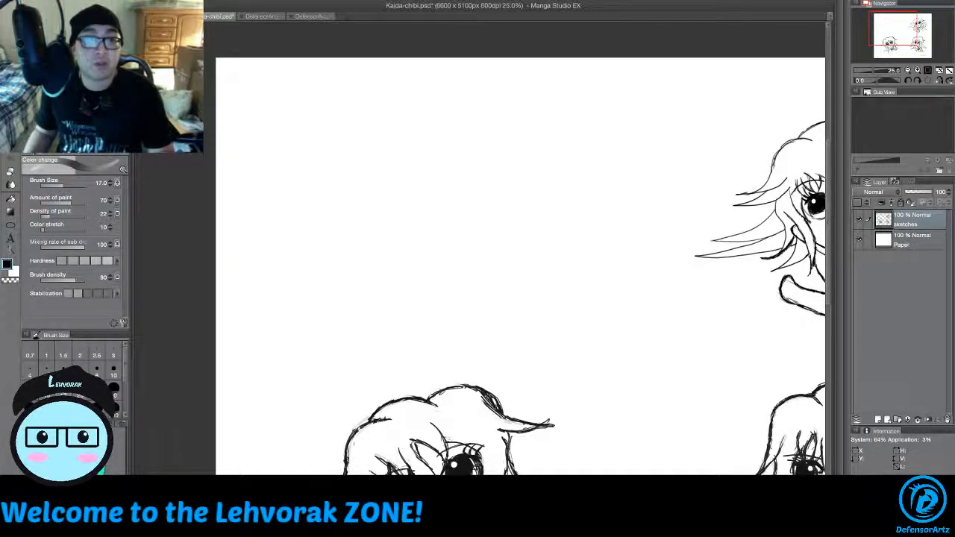
key("b")
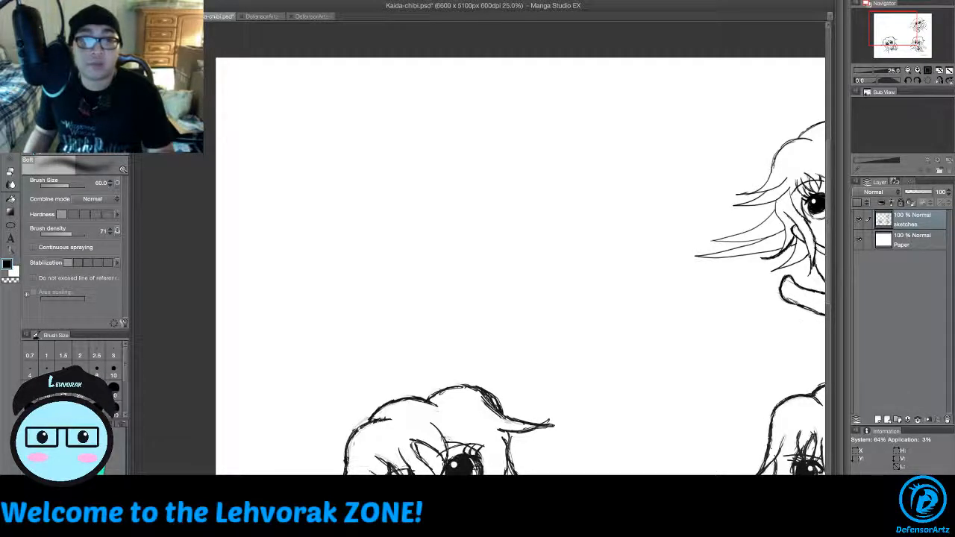
key("b")
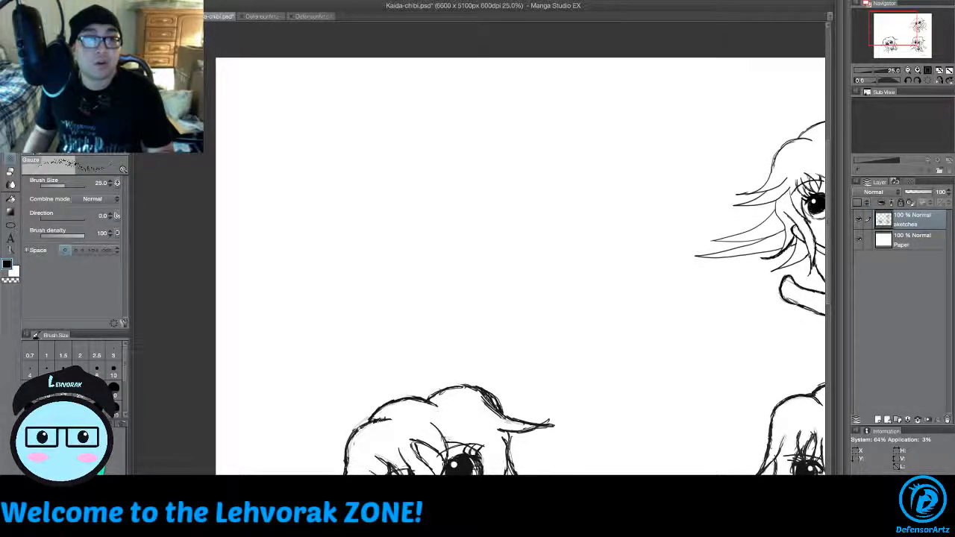
key("b")
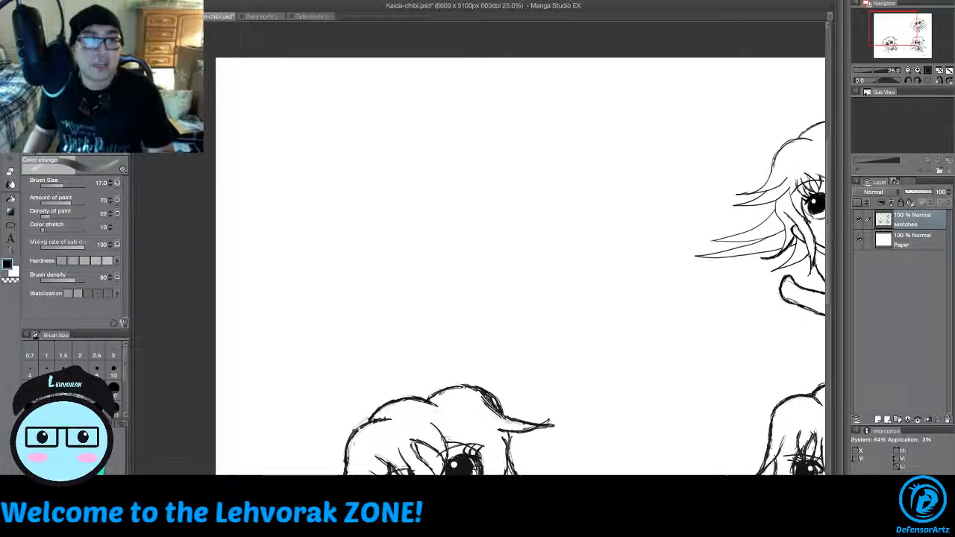
key("p")
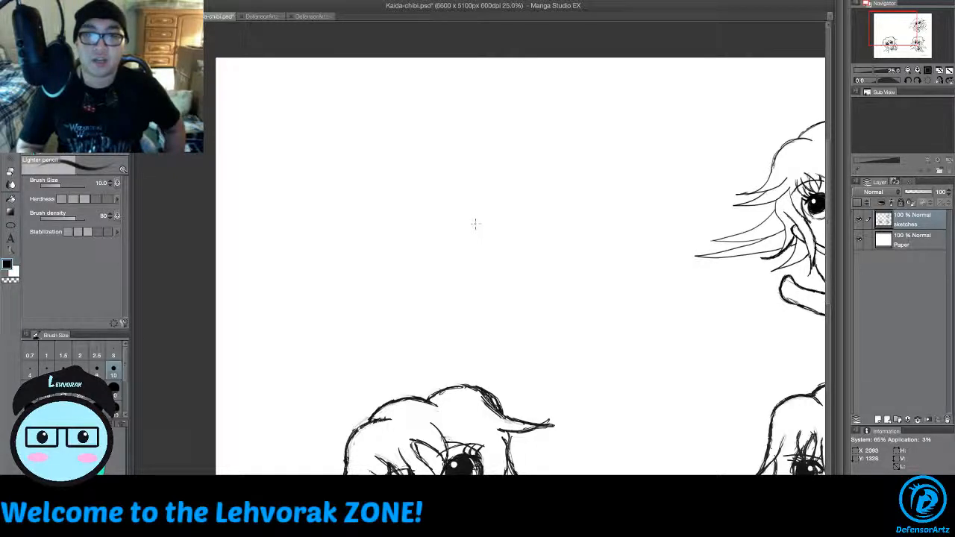
Step: Sketch a round head circle in the empty upper area with the Lighter pencil and add a vertical center line through it
mouse_move(472, 223)
left_mouse_down()
mouse_move(446, 192)
mouse_move(468, 143)
mouse_move(523, 174)
left_mouse_up()
mouse_move(468, 223)
left_mouse_down()
mouse_move(445, 195)
mouse_move(447, 154)
mouse_move(498, 138)
mouse_move(523, 153)
mouse_move(531, 191)
mouse_move(490, 226)
mouse_move(443, 207)
mouse_move(444, 154)
mouse_move(482, 138)
left_mouse_up()
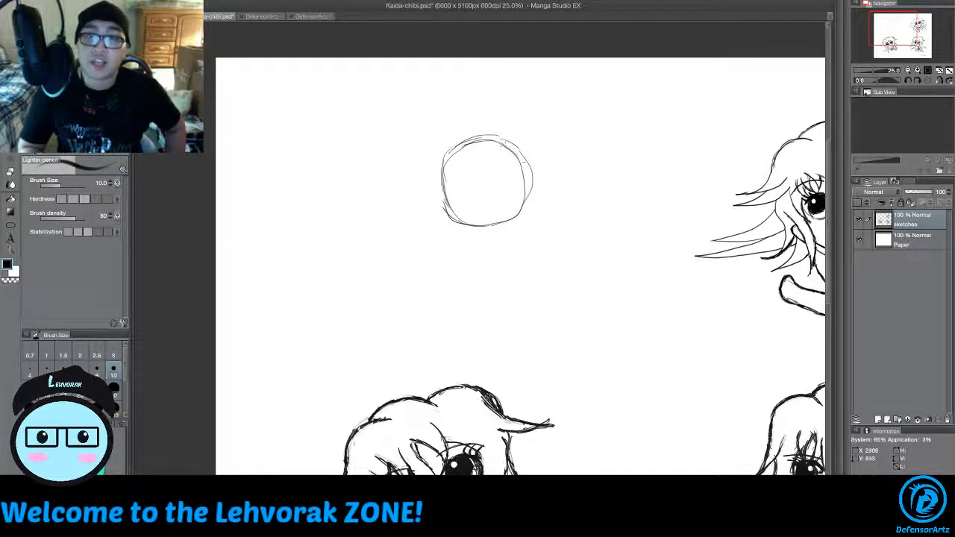
left_click_drag(525, 160, 532, 191)
mouse_move(509, 221)
left_mouse_down()
mouse_move(533, 182)
mouse_move(530, 153)
mouse_move(489, 135)
left_mouse_up()
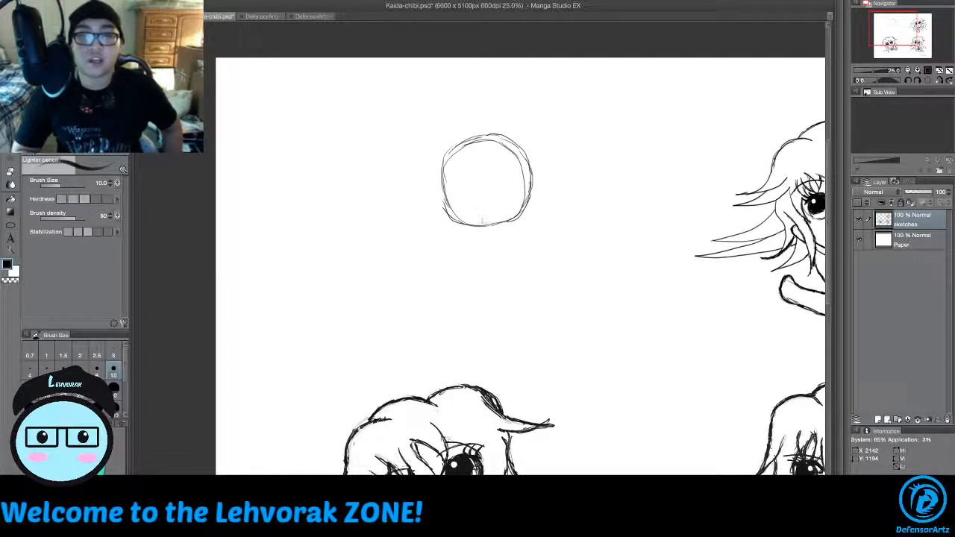
left_click_drag(482, 221, 475, 143)
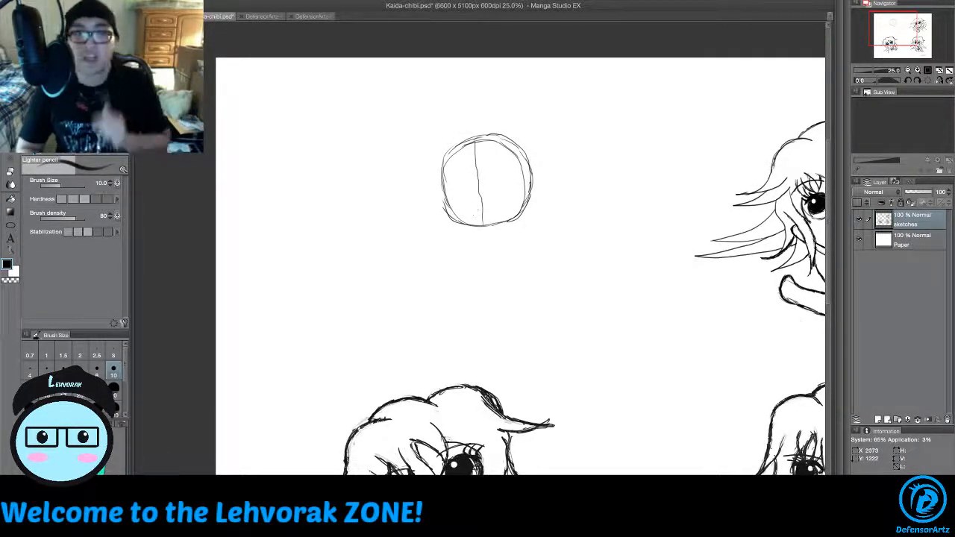
Step: Sketch three small example ovals beside the head circle, each crossed by a vertical and a horizontal guideline in varying positions
mouse_move(382, 138)
left_mouse_down()
mouse_move(379, 163)
mouse_move(345, 138)
left_mouse_up()
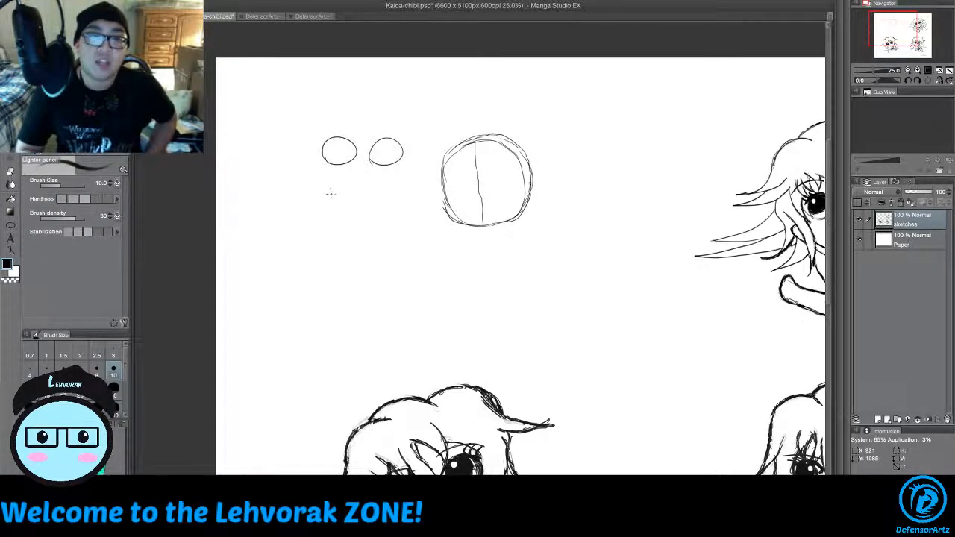
left_click_drag(338, 174, 324, 197)
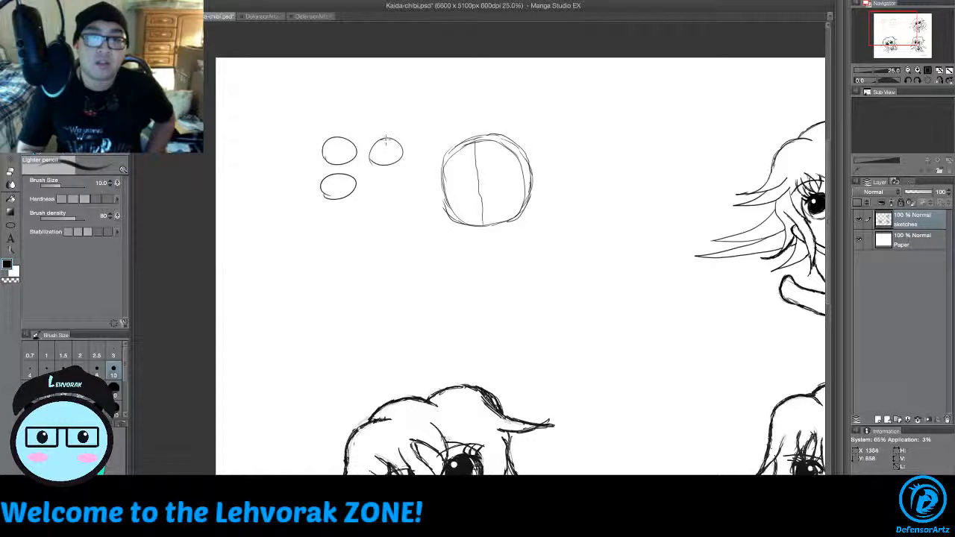
left_click_drag(386, 139, 386, 164)
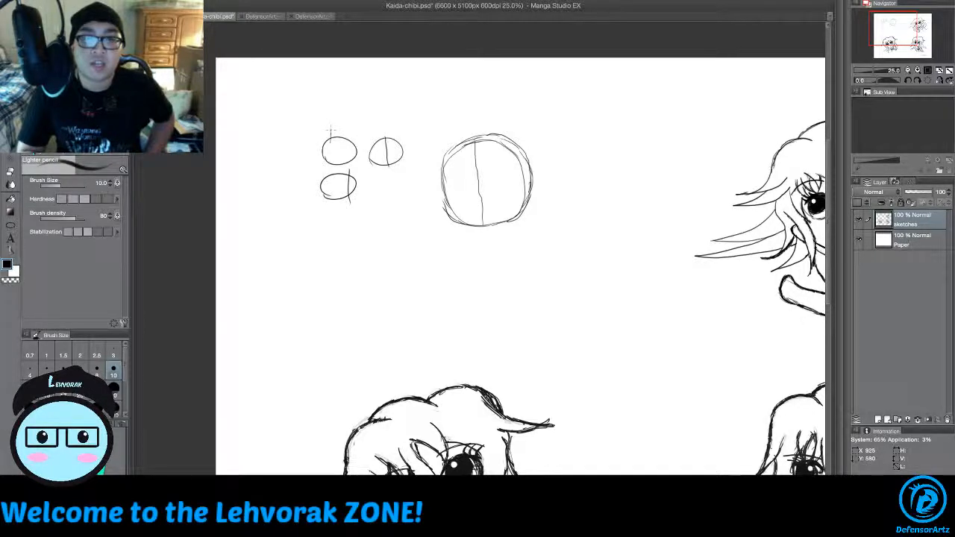
mouse_move(331, 131)
left_mouse_down()
mouse_move(330, 165)
mouse_move(341, 182)
left_mouse_up()
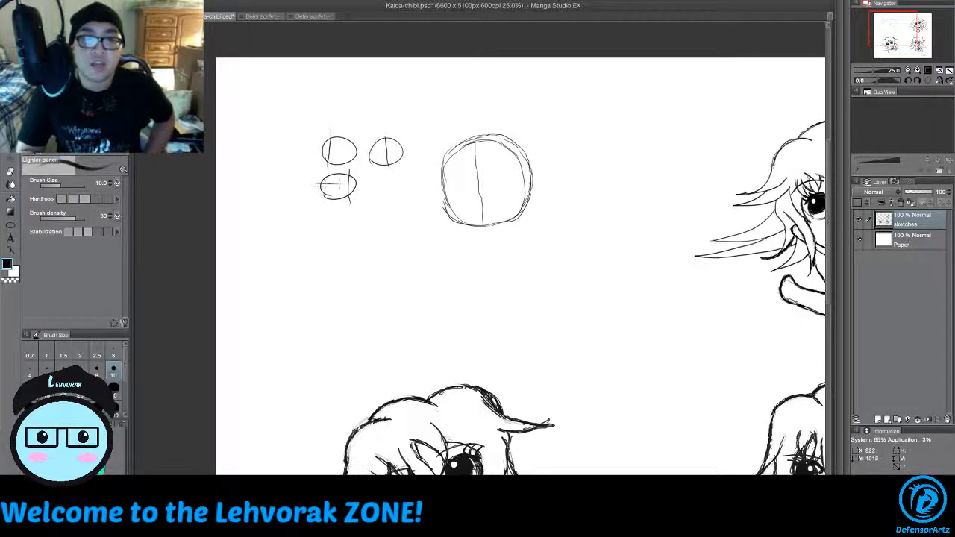
left_click_drag(369, 149, 405, 148)
left_click_drag(327, 151, 363, 153)
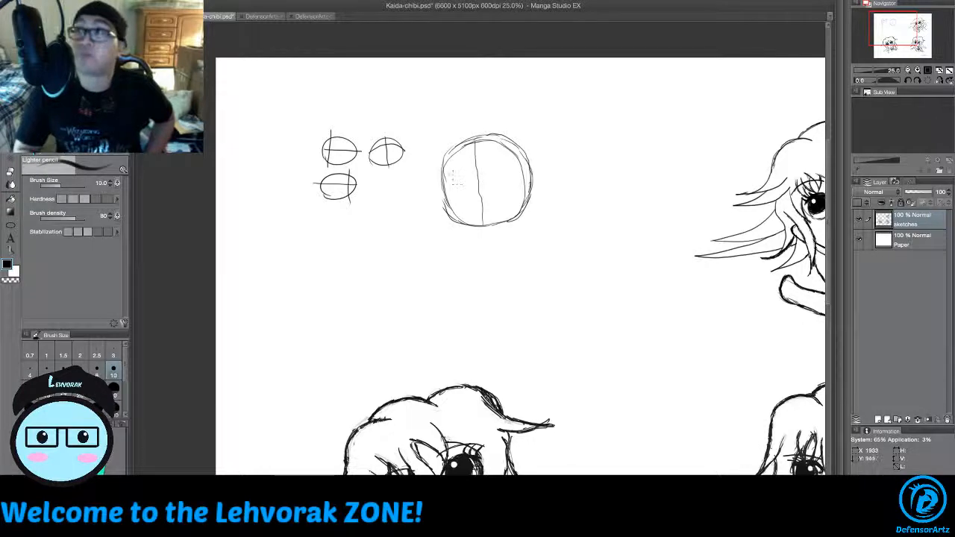
Step: Draw a horizontal eye guideline across the large head circle and short nose and mouth marks below it
left_click_drag(446, 188, 519, 182)
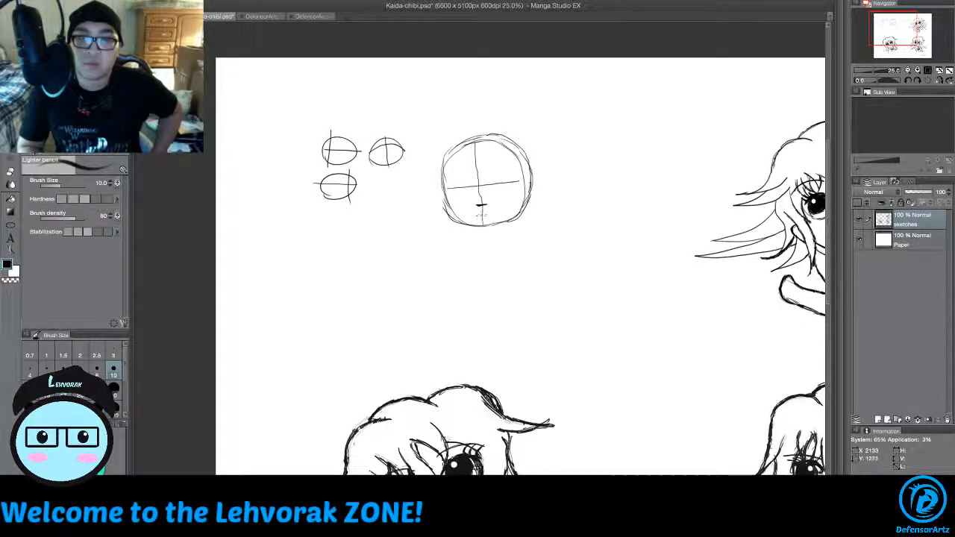
left_click_drag(476, 216, 489, 217)
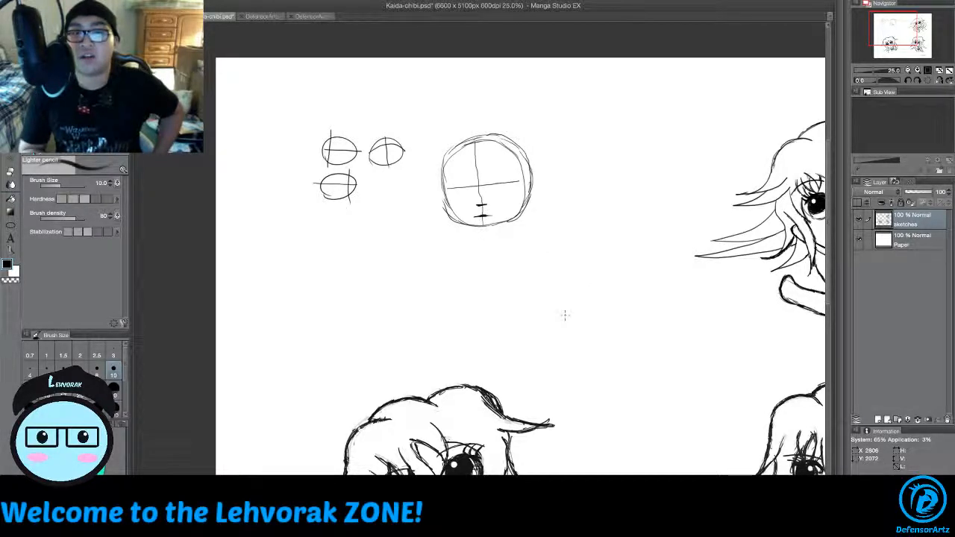
Step: Erase the nose and mouth marks and the small example ovals, restoring the lower part of the head's vertical center line
left_click_drag(487, 205, 475, 214)
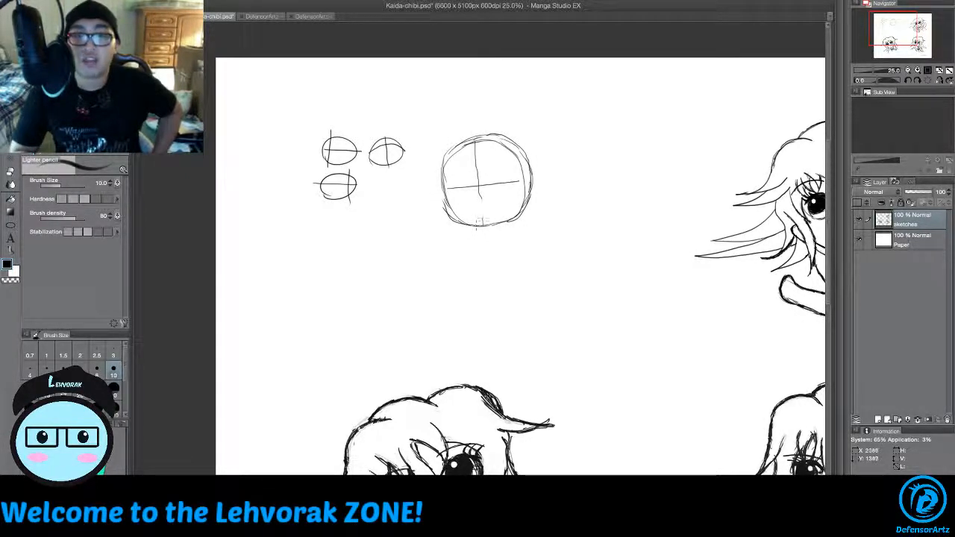
left_click_drag(479, 196, 484, 224)
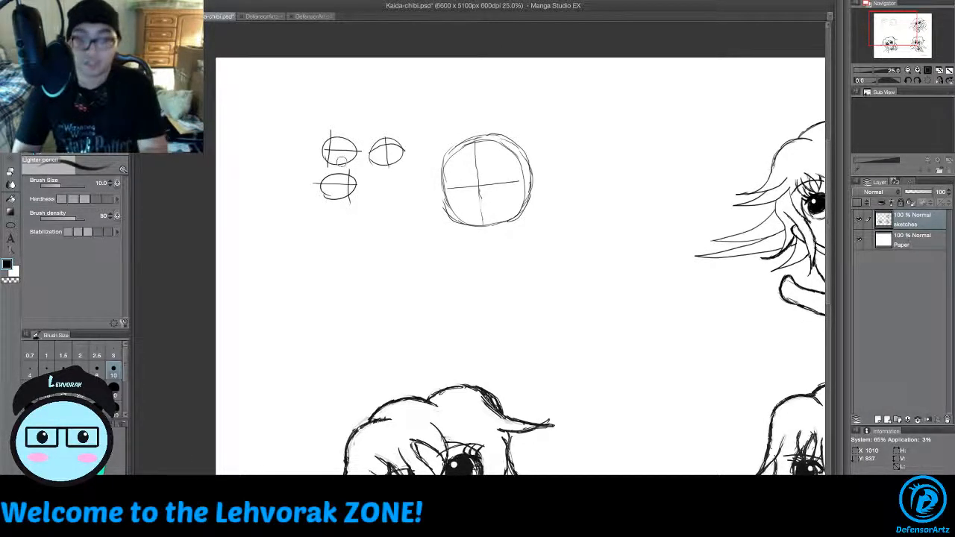
mouse_move(339, 155)
left_mouse_down()
mouse_move(372, 121)
mouse_move(333, 168)
mouse_move(355, 177)
mouse_move(407, 138)
mouse_move(350, 188)
mouse_move(359, 123)
mouse_move(307, 147)
left_mouse_up()
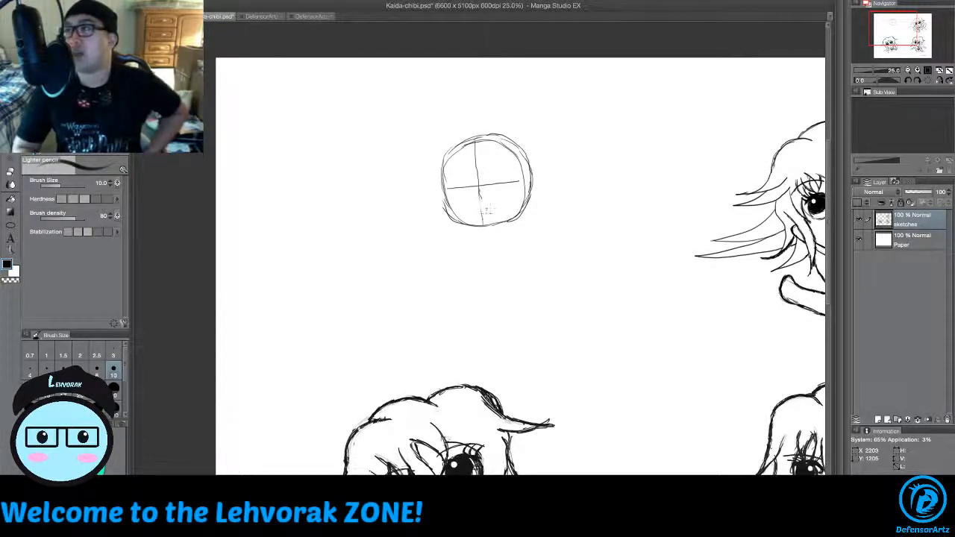
Step: Sketch a short stroke and a smaller oval below the head circle, and cross the oval with slightly curved guidelines
left_click_drag(493, 226, 494, 259)
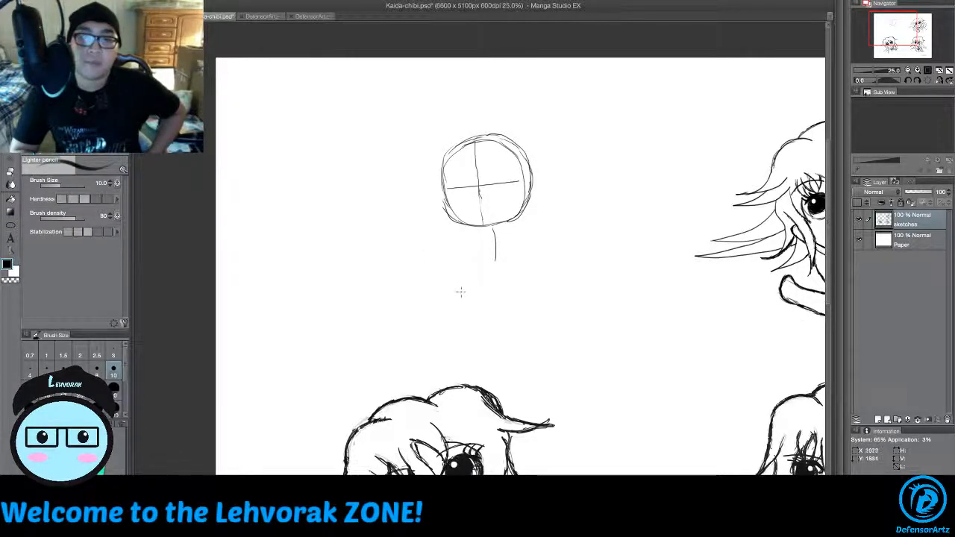
mouse_move(455, 296)
left_mouse_down()
mouse_move(444, 247)
mouse_move(478, 240)
mouse_move(504, 267)
mouse_move(448, 295)
mouse_move(441, 249)
mouse_move(502, 249)
mouse_move(486, 296)
mouse_move(437, 284)
mouse_move(452, 241)
mouse_move(500, 244)
mouse_move(489, 240)
left_mouse_up()
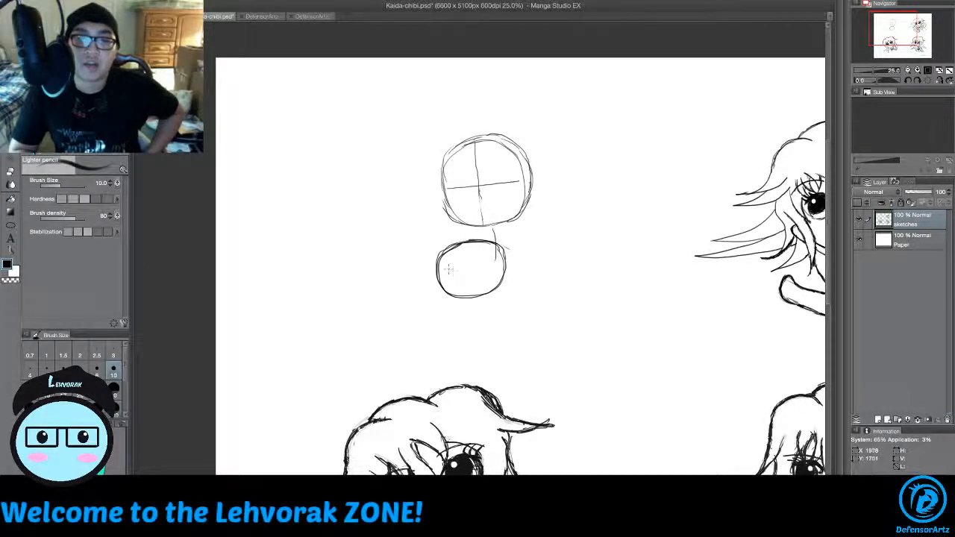
left_click_drag(446, 269, 499, 265)
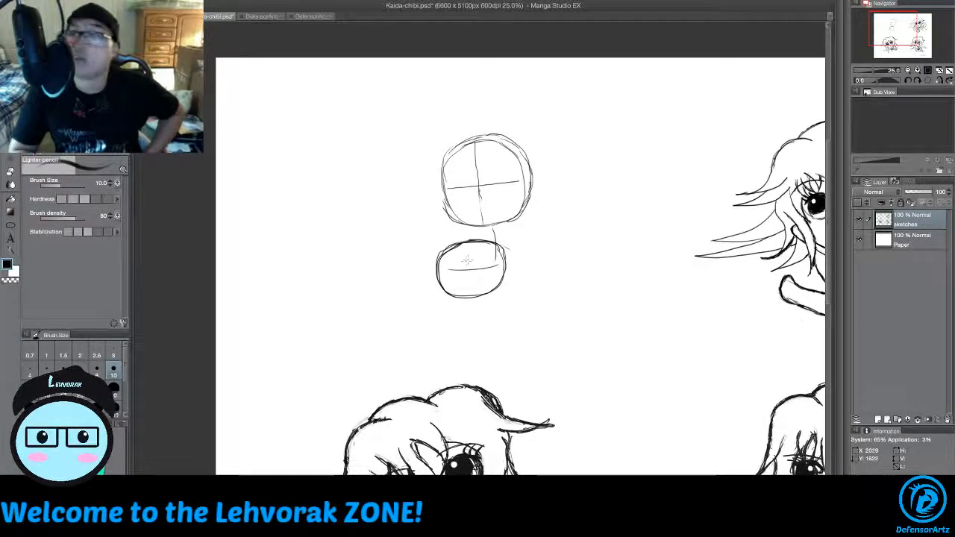
key("ctrl+z")
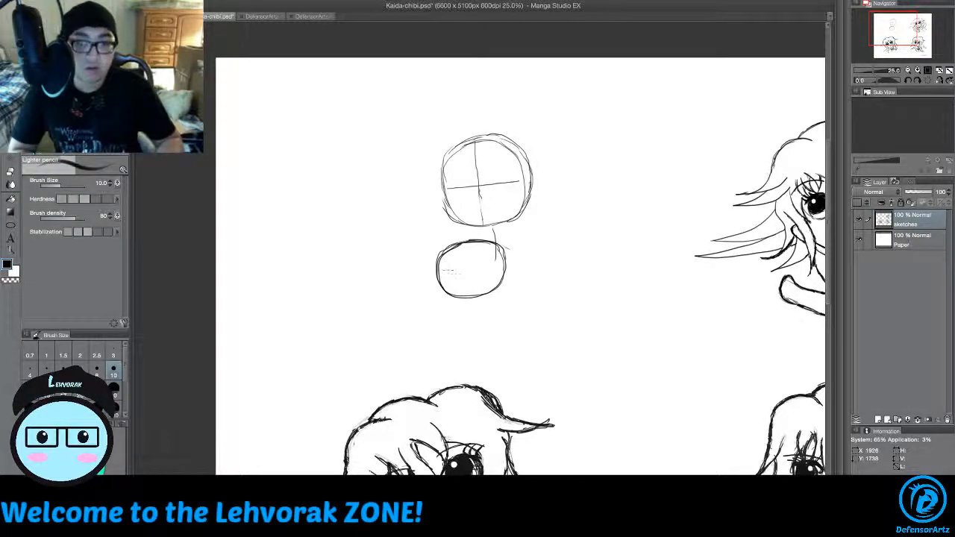
mouse_move(448, 269)
left_mouse_down()
mouse_move(497, 263)
mouse_move(468, 285)
left_mouse_up()
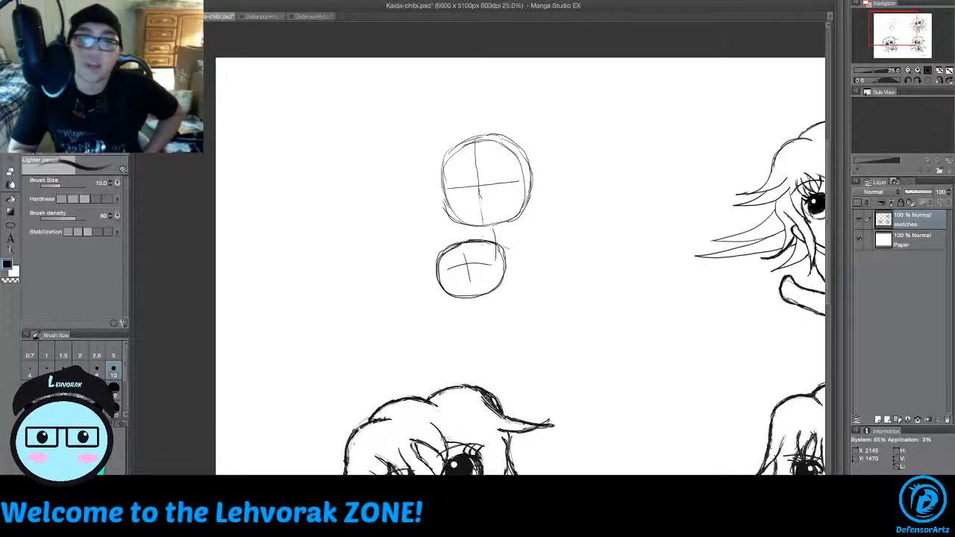
Step: Sketch a small rounded torso with joint circles and an arm between the large head circle and the lower oval
mouse_move(496, 238)
left_mouse_down()
mouse_move(492, 231)
mouse_move(503, 241)
mouse_move(507, 233)
mouse_move(485, 233)
mouse_move(504, 243)
mouse_move(515, 233)
mouse_move(479, 238)
mouse_move(515, 244)
mouse_move(487, 261)
left_mouse_up()
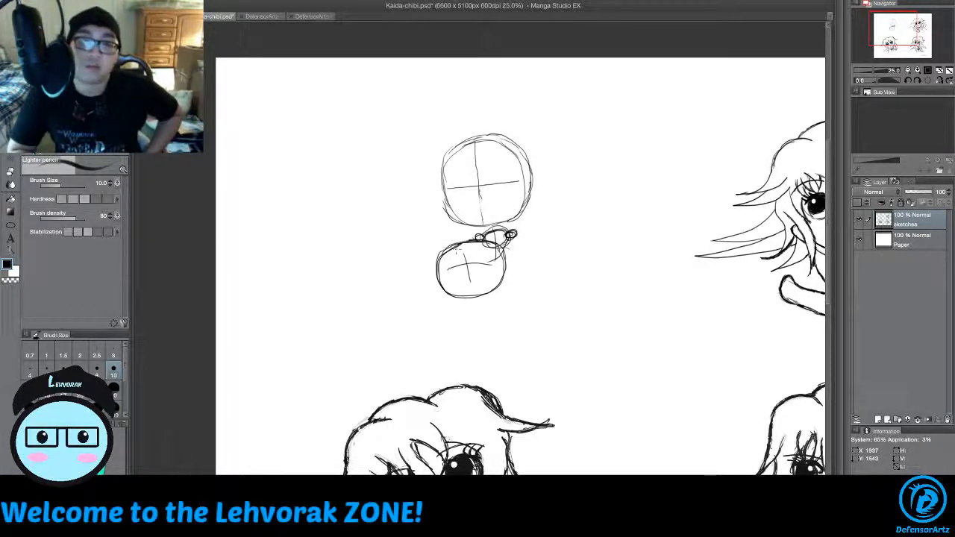
left_click_drag(435, 263, 506, 251)
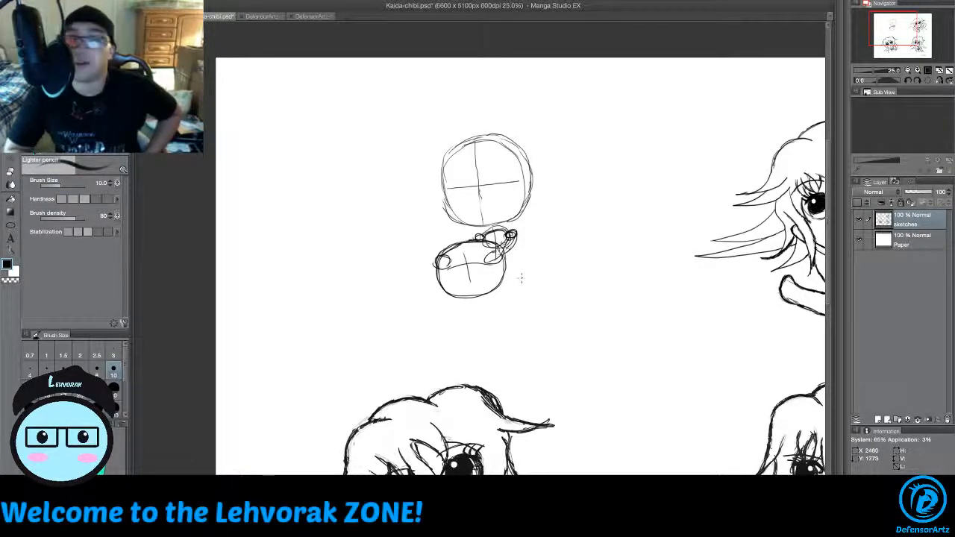
mouse_move(511, 252)
left_mouse_down()
mouse_move(514, 282)
mouse_move(540, 276)
left_mouse_up()
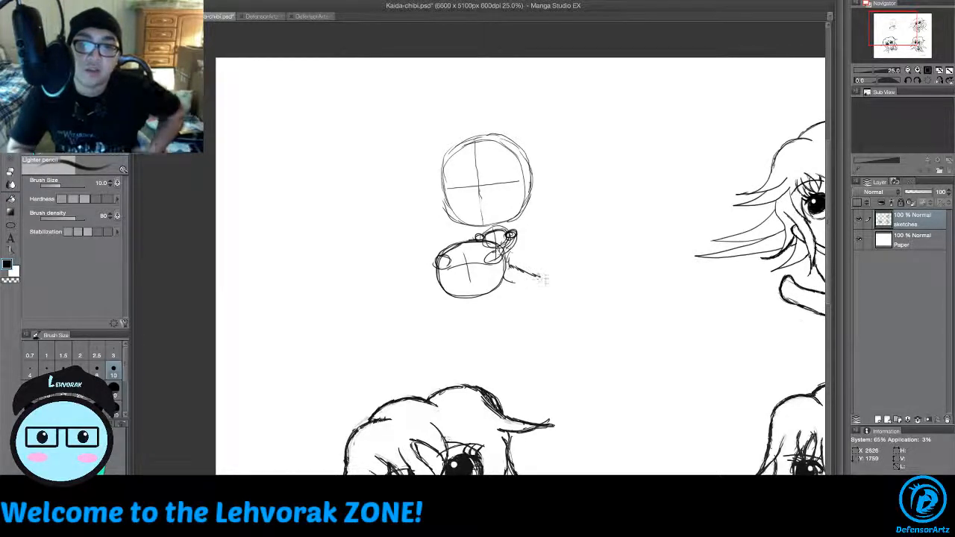
key("super+z")
key("super+z")
key("super+z")
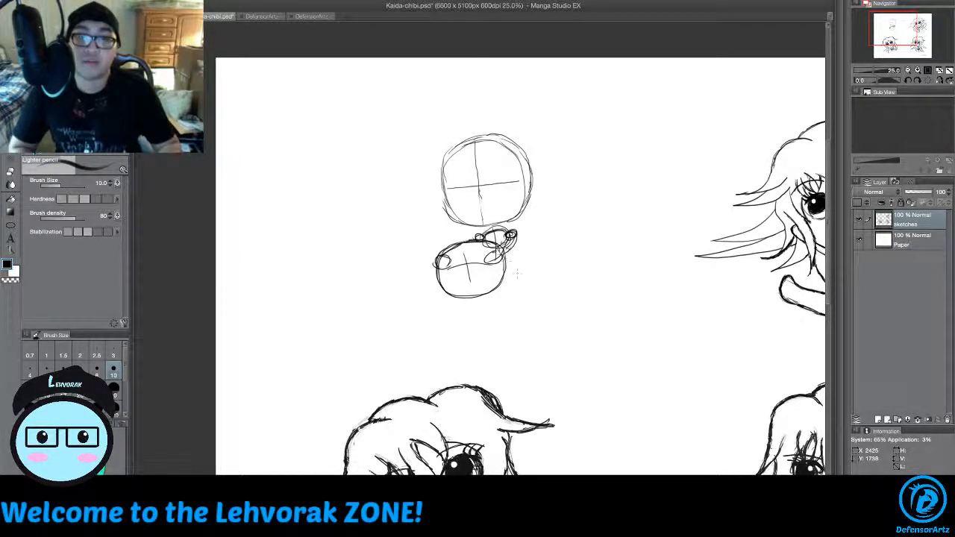
Step: Sketch a short rounded leg extending outward from the right side of the lower oval
mouse_move(509, 251)
left_mouse_down()
mouse_move(507, 268)
mouse_move(545, 283)
left_mouse_up()
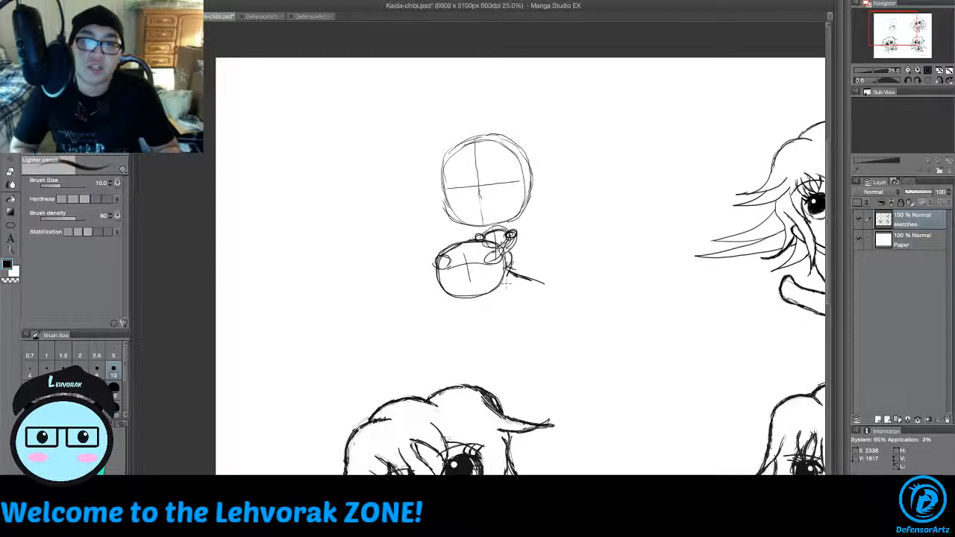
left_click_drag(508, 282, 537, 281)
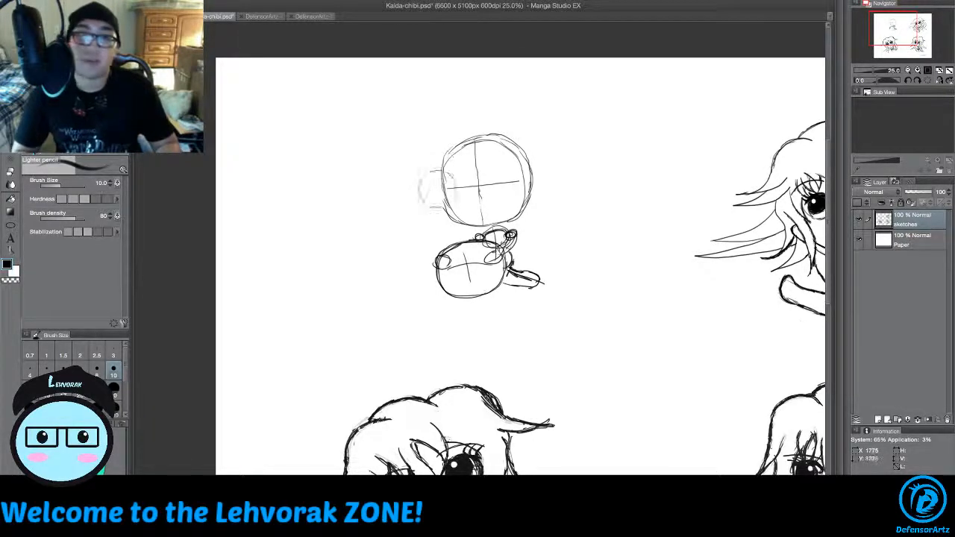
Step: Erase the large head's cross guidelines and redraw the vertical center line with a lower, curved horizontal eye line
mouse_move(456, 185)
left_mouse_down()
mouse_move(463, 195)
mouse_move(496, 184)
mouse_move(475, 173)
mouse_move(467, 185)
left_mouse_up()
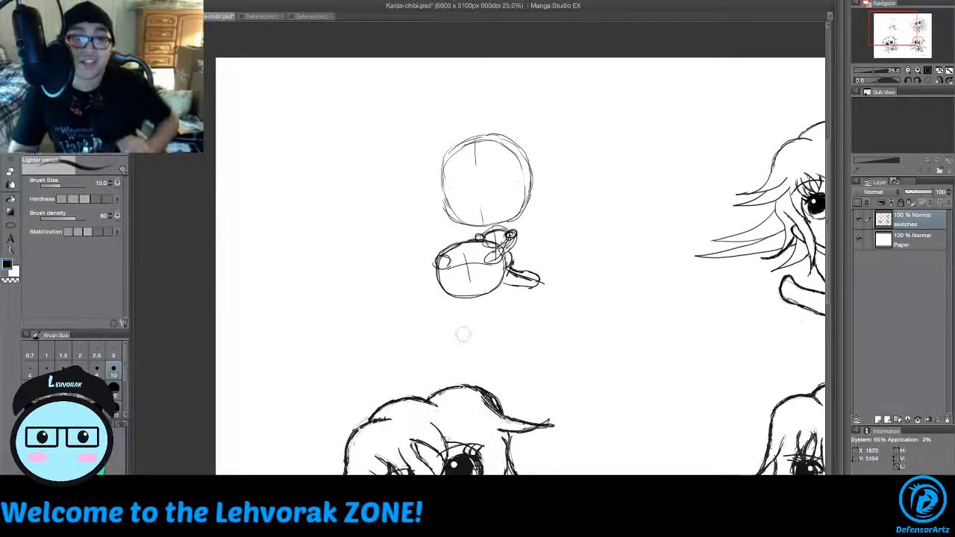
left_click_drag(481, 216, 479, 191)
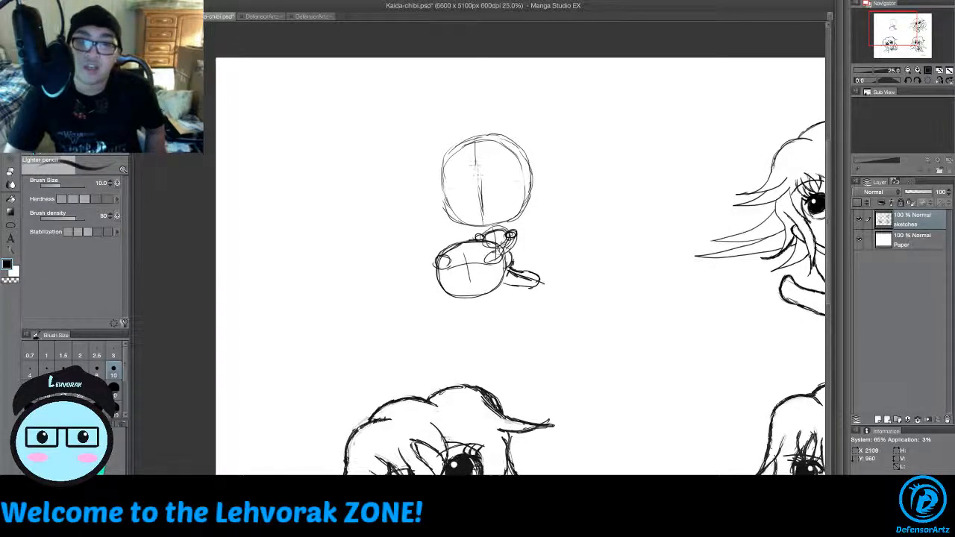
key("ctrl+z")
left_click_drag(475, 148, 480, 221)
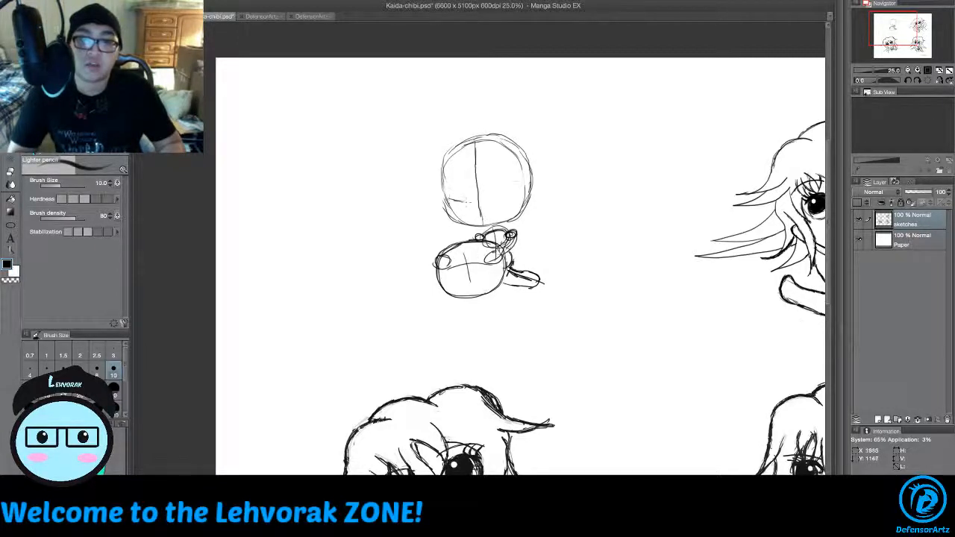
left_click_drag(451, 201, 499, 199)
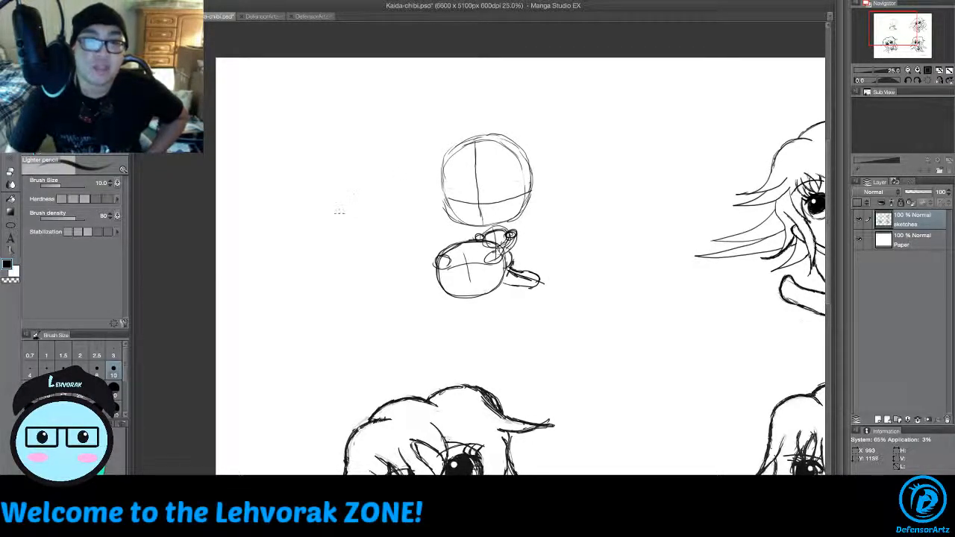
Step: Sketch a small example figure beside the head: a circle with cross guidelines, two stacked body ovals, and simple arm and leg lines
mouse_move(340, 211)
left_mouse_down()
mouse_move(373, 182)
mouse_move(324, 214)
mouse_move(370, 182)
left_mouse_up()
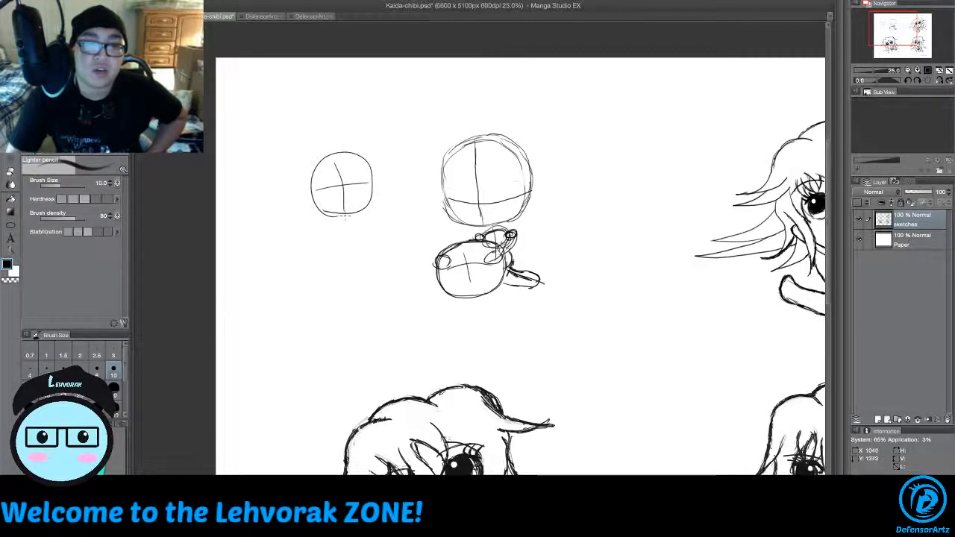
left_click_drag(344, 216, 346, 229)
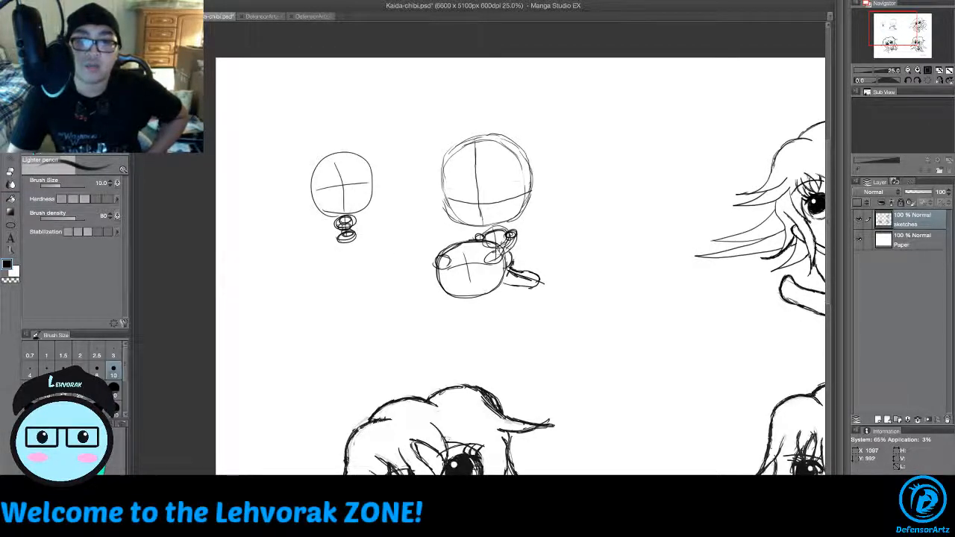
left_click_drag(359, 221, 365, 261)
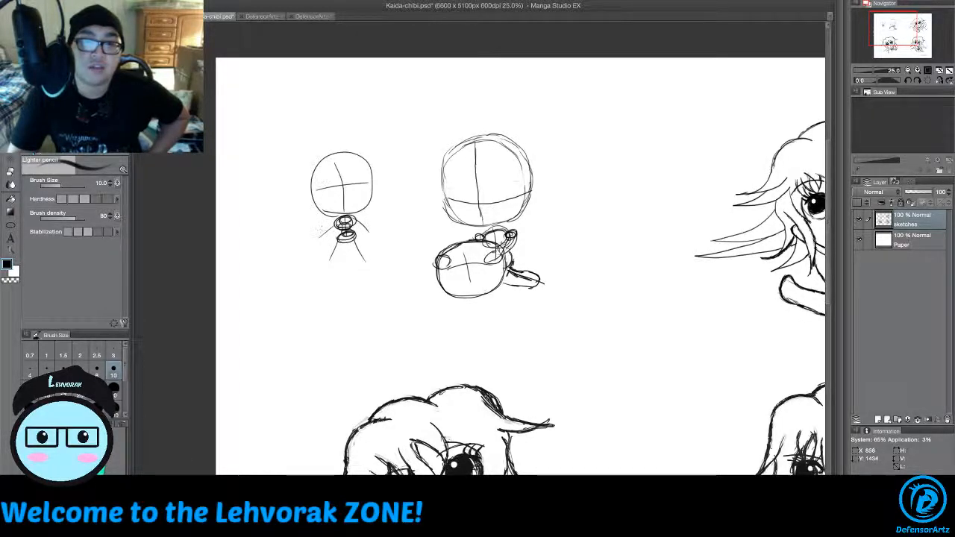
key("ctrl+z")
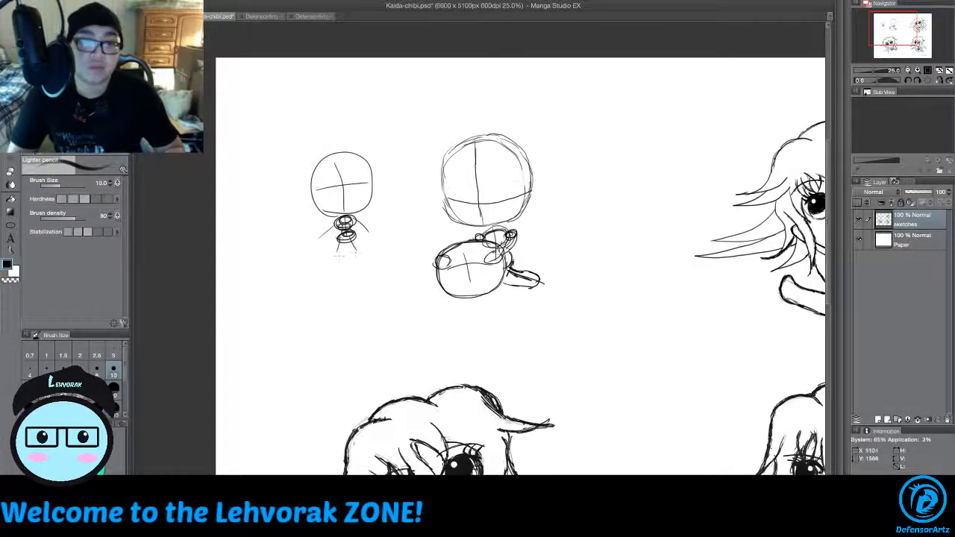
mouse_move(338, 249)
left_mouse_down()
mouse_move(337, 268)
mouse_move(356, 269)
left_mouse_up()
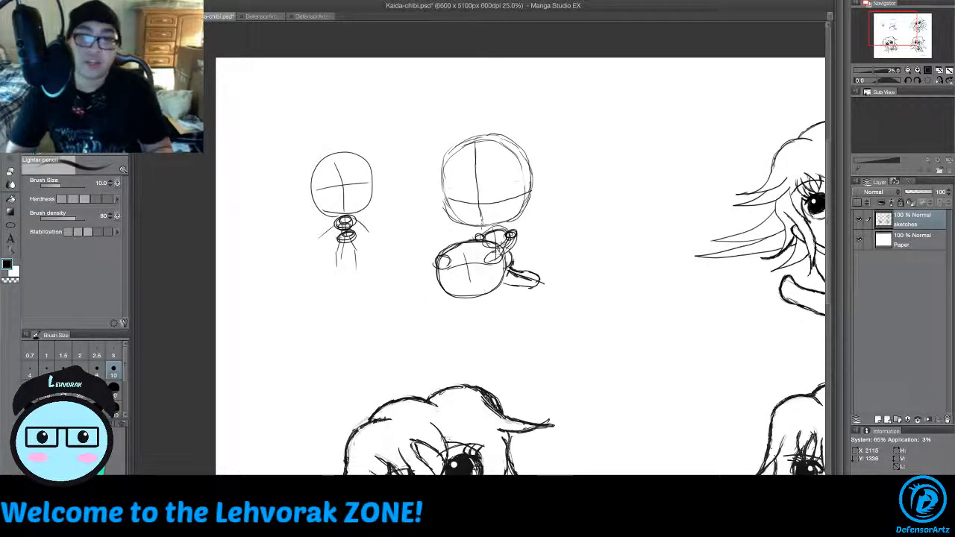
Step: Redraw the arms resting over the lower oval with darker rounded outlines, replacing the rough circle at its upper left edge
scroll(492, 219, "up", 3)
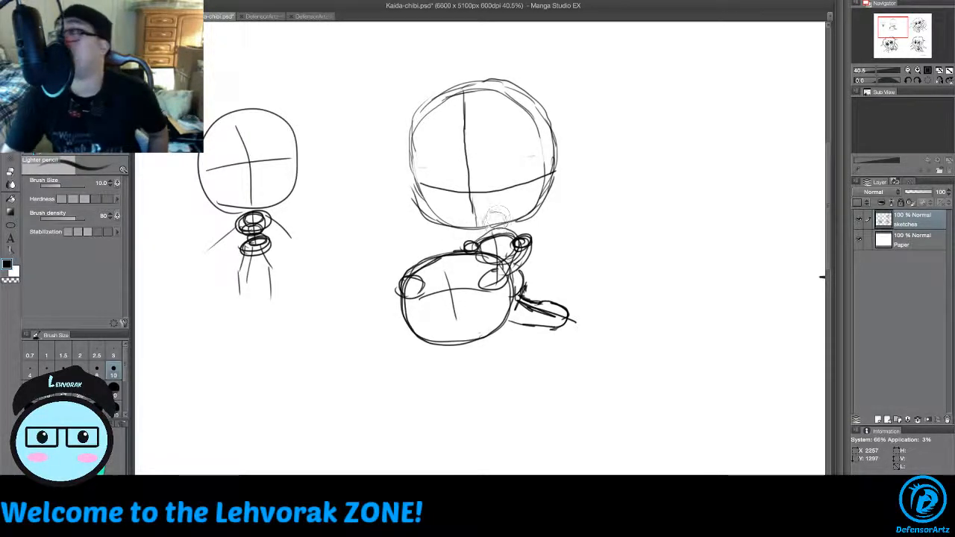
mouse_move(527, 246)
left_mouse_down()
mouse_move(523, 254)
mouse_move(518, 243)
mouse_move(502, 269)
mouse_move(525, 244)
mouse_move(517, 270)
mouse_move(480, 273)
mouse_move(509, 278)
mouse_move(528, 251)
mouse_move(486, 278)
left_mouse_up()
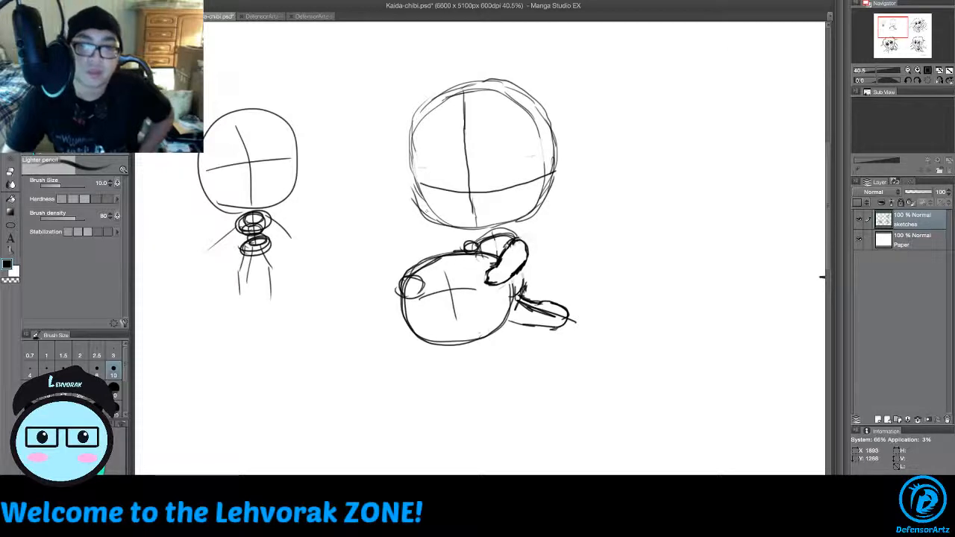
mouse_move(428, 275)
left_mouse_down()
mouse_move(417, 288)
mouse_move(400, 287)
mouse_move(421, 275)
left_mouse_up()
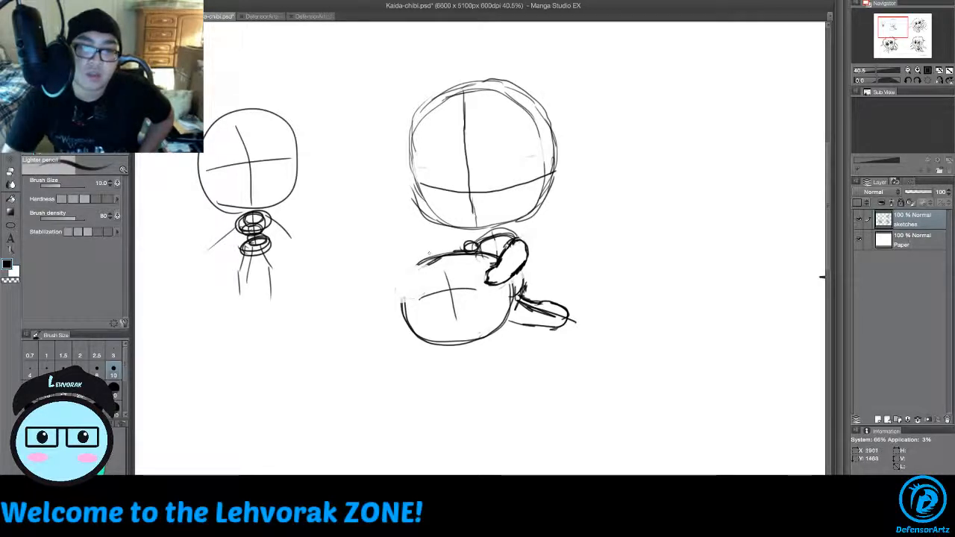
left_click_drag(438, 258, 446, 271)
mouse_move(444, 268)
left_mouse_down()
mouse_move(415, 262)
mouse_move(423, 257)
mouse_move(416, 266)
mouse_move(441, 273)
left_mouse_up()
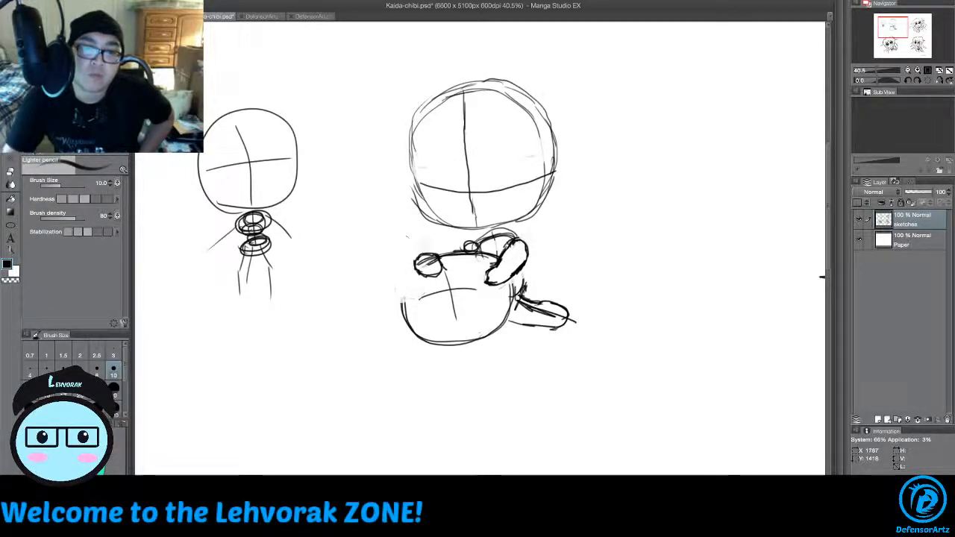
mouse_move(417, 261)
left_mouse_down()
mouse_move(485, 272)
mouse_move(495, 254)
mouse_move(446, 237)
mouse_move(409, 297)
left_mouse_up()
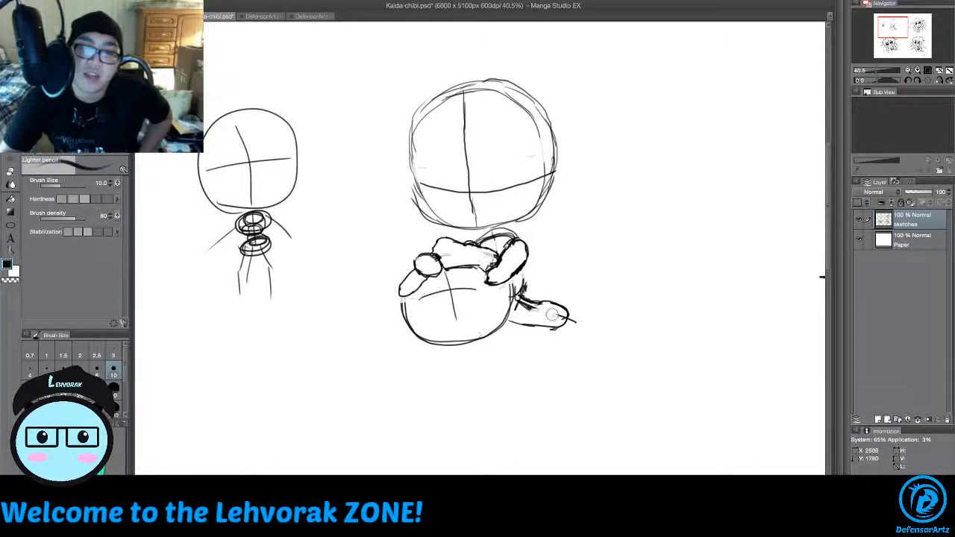
Step: Erase the stray lines inside the leg, darken its outline, and redraw the small hip shape joining it to the body
left_click_drag(518, 306, 562, 318)
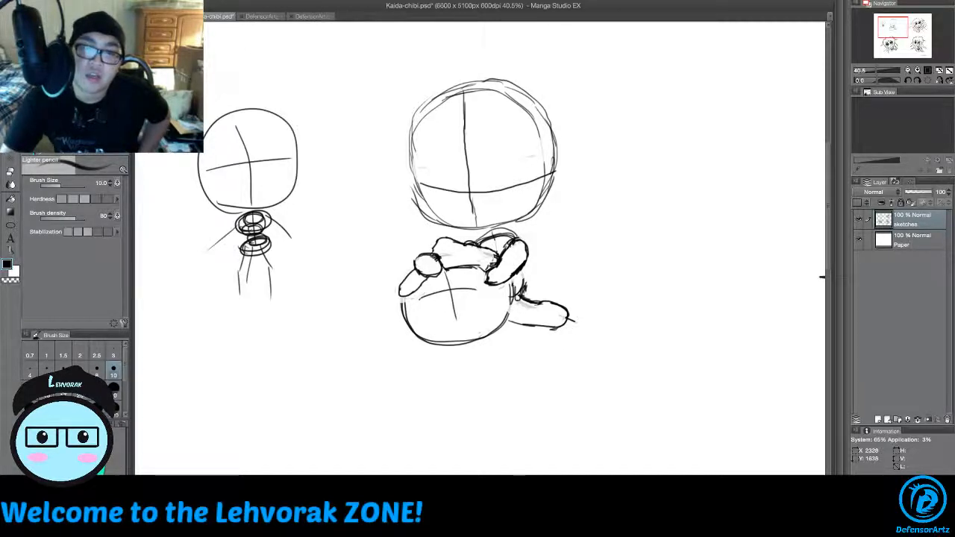
mouse_move(515, 287)
left_mouse_down()
mouse_move(496, 330)
mouse_move(569, 308)
mouse_move(545, 301)
left_mouse_up()
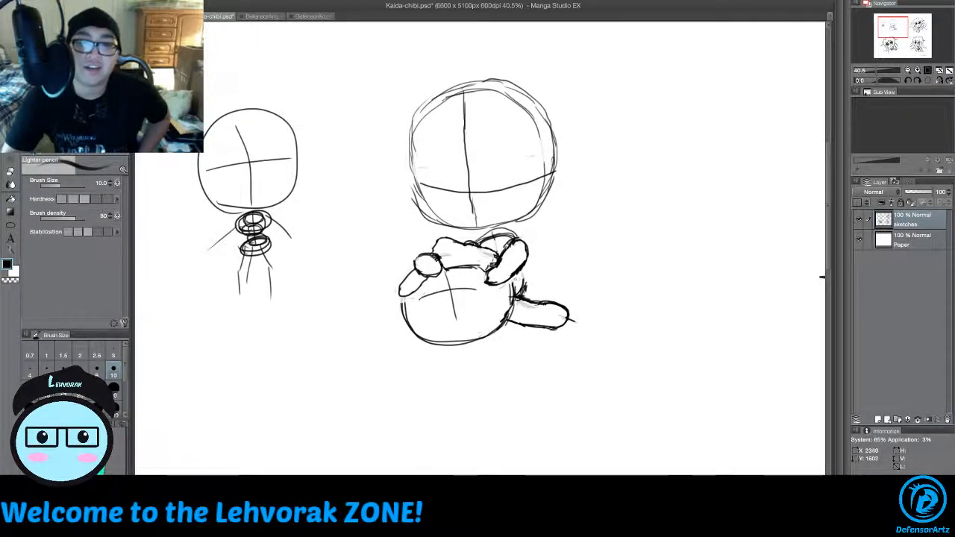
mouse_move(514, 284)
left_mouse_down()
mouse_move(526, 284)
mouse_move(527, 297)
mouse_move(520, 288)
mouse_move(529, 289)
left_mouse_up()
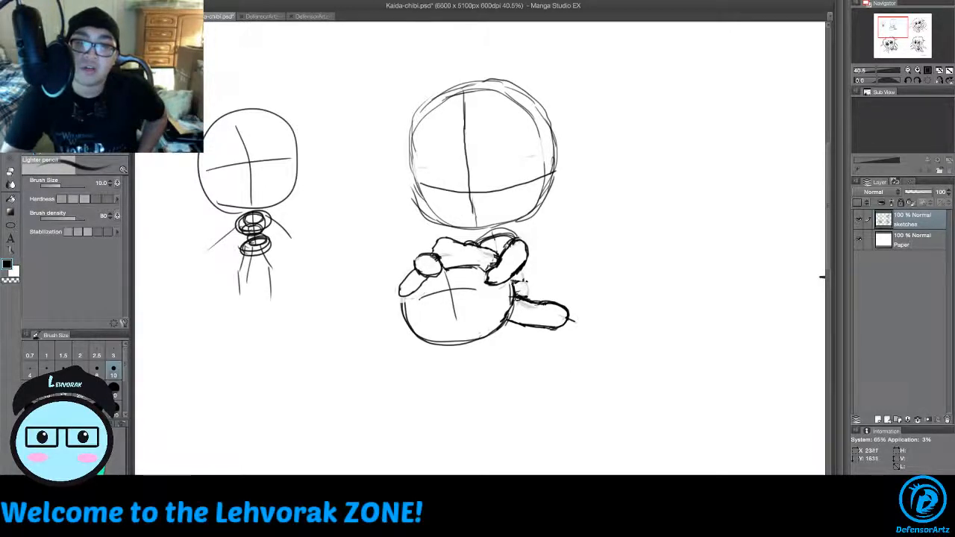
mouse_move(514, 280)
left_mouse_down()
mouse_move(526, 297)
mouse_move(524, 272)
left_mouse_up()
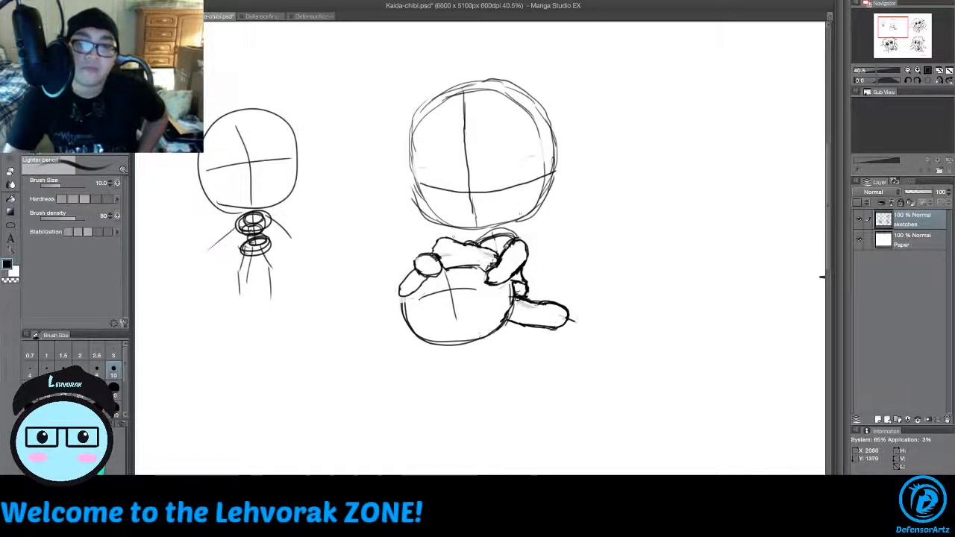
mouse_move(521, 216)
left_mouse_down()
mouse_move(491, 220)
mouse_move(496, 257)
mouse_move(472, 267)
left_mouse_up()
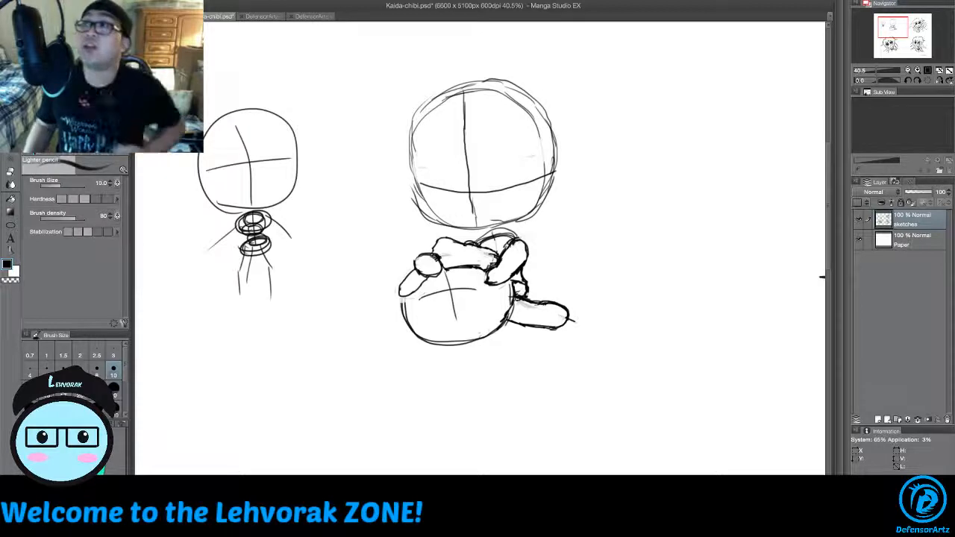
key("Tab")
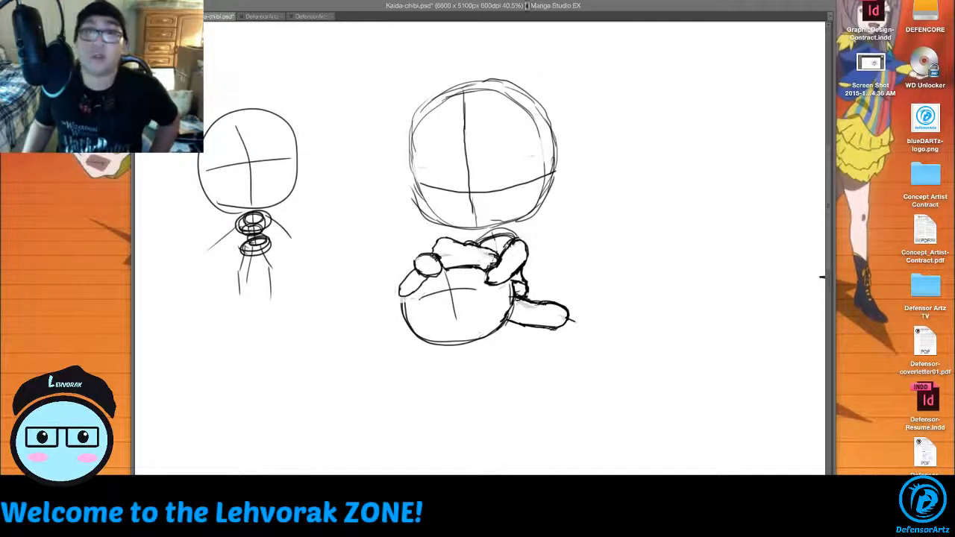
key("Tab")
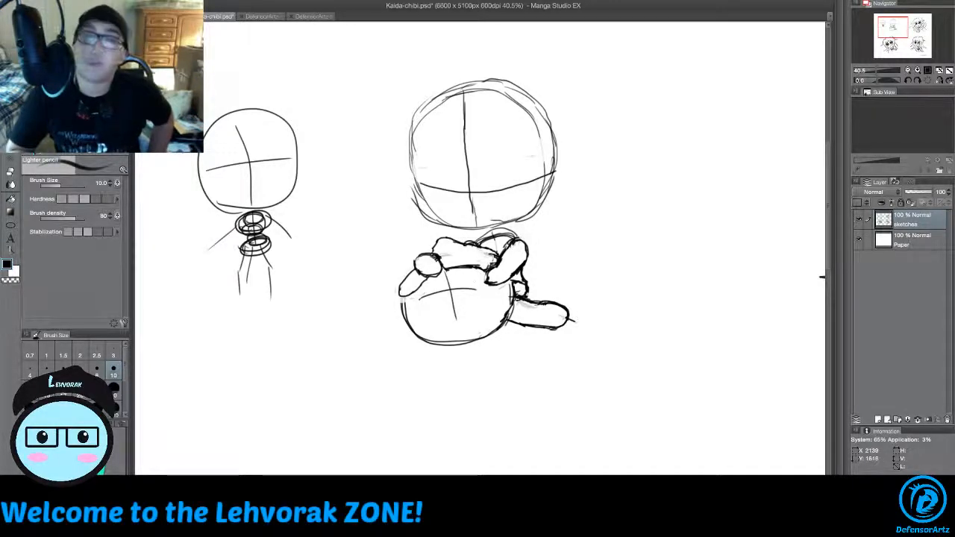
Step: Draw two dark eyes on the lower oval's guideline and frame them with rectangular glasses
mouse_move(461, 284)
left_mouse_down()
mouse_move(468, 280)
mouse_move(433, 288)
left_mouse_up()
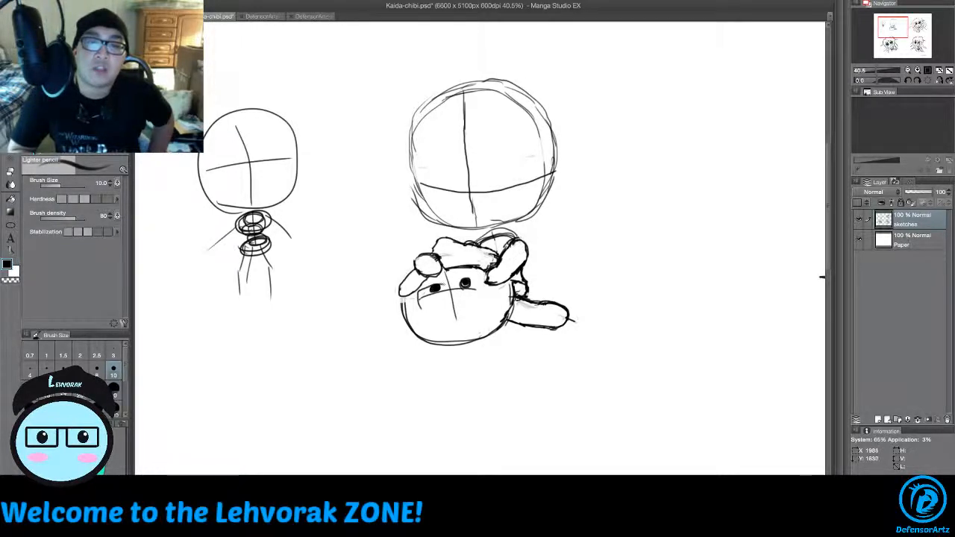
mouse_move(450, 286)
left_mouse_down()
mouse_move(440, 306)
mouse_move(422, 308)
mouse_move(419, 292)
mouse_move(450, 287)
left_mouse_up()
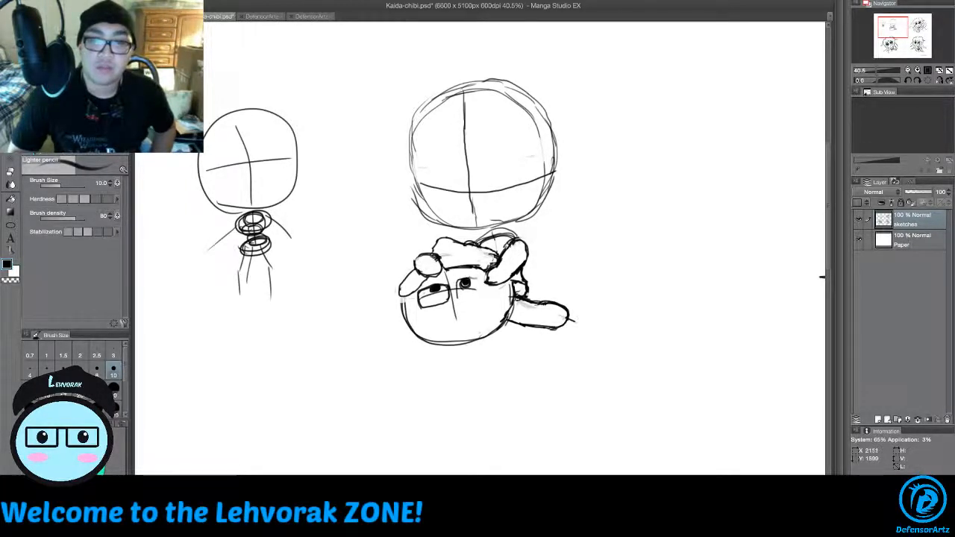
mouse_move(482, 279)
left_mouse_down()
mouse_move(489, 288)
mouse_move(461, 299)
mouse_move(488, 288)
mouse_move(480, 281)
left_mouse_up()
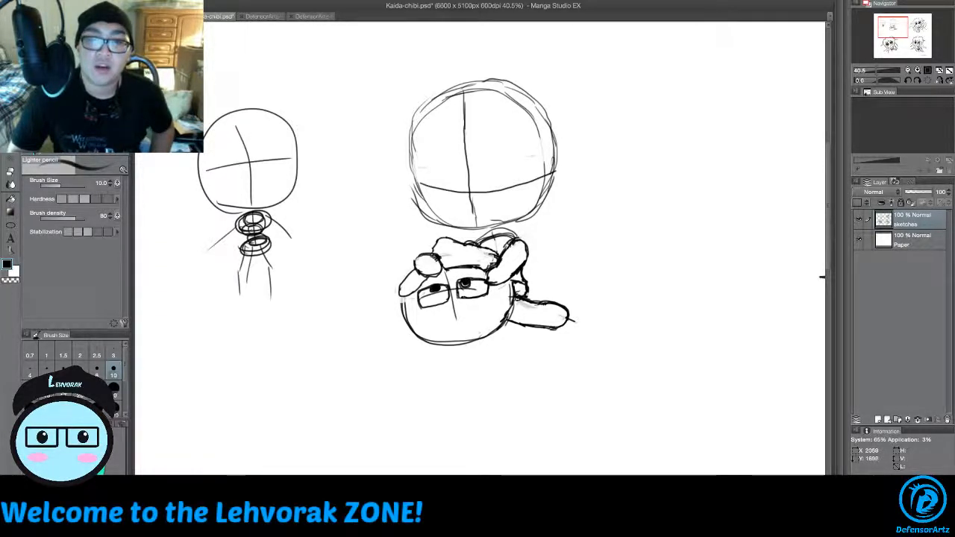
Step: Lasso the right eye on the lower oval, shift it slightly right within its lens, deselect it, and return to the pencil
key("m")
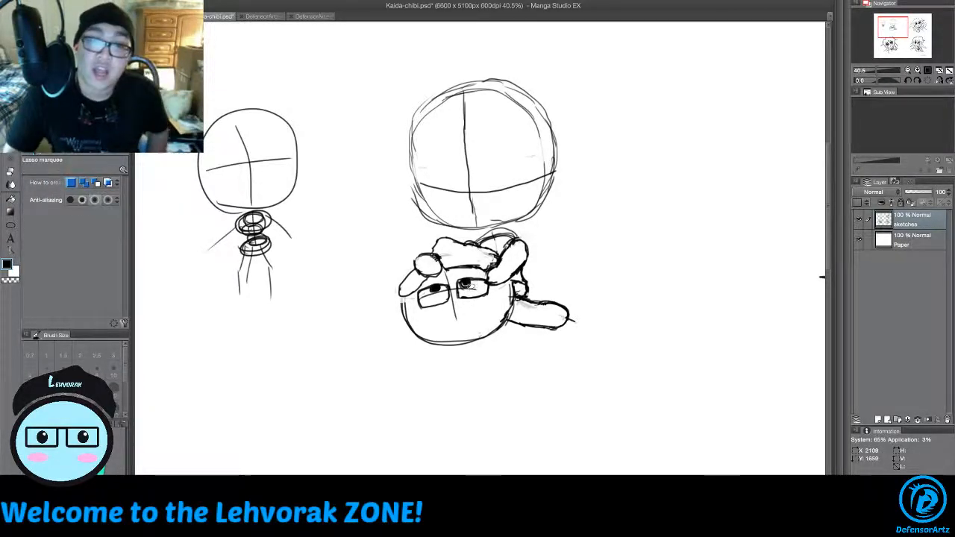
left_click_drag(474, 282, 472, 285)
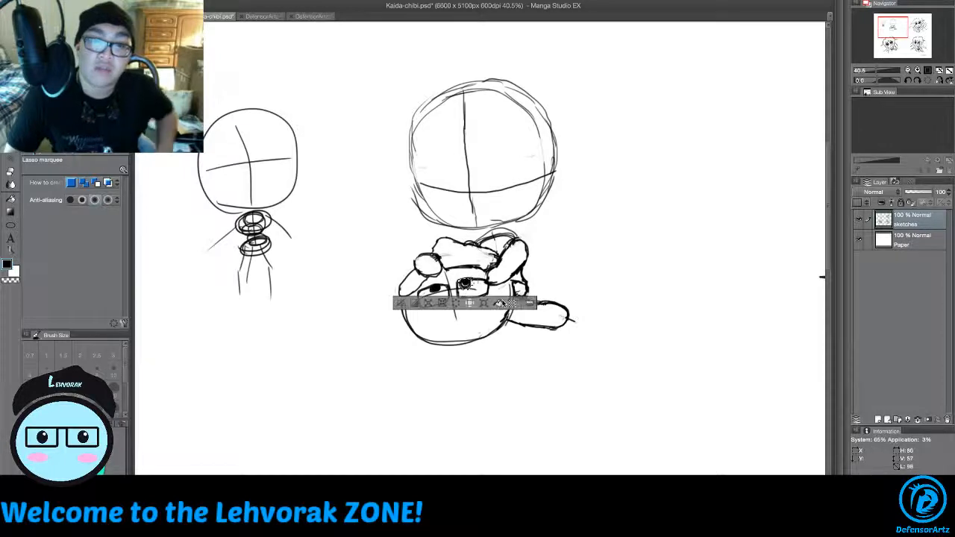
key("space")
key("k")
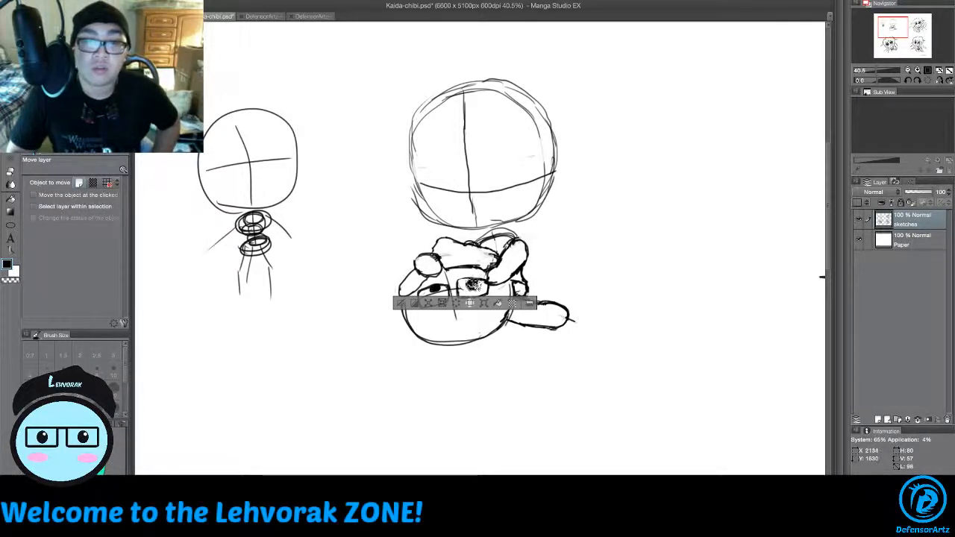
left_click_drag(472, 284, 479, 285)
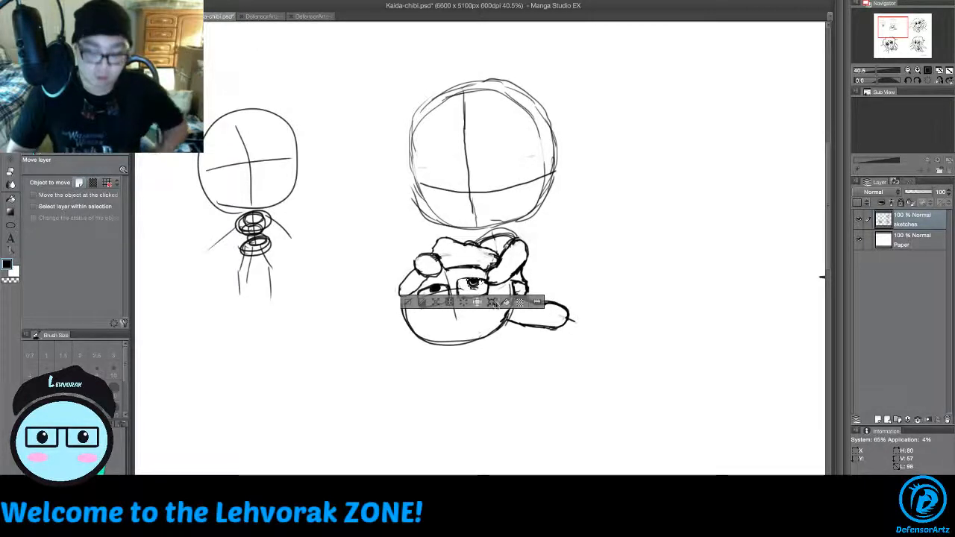
key("ctrl+d")
key("p")
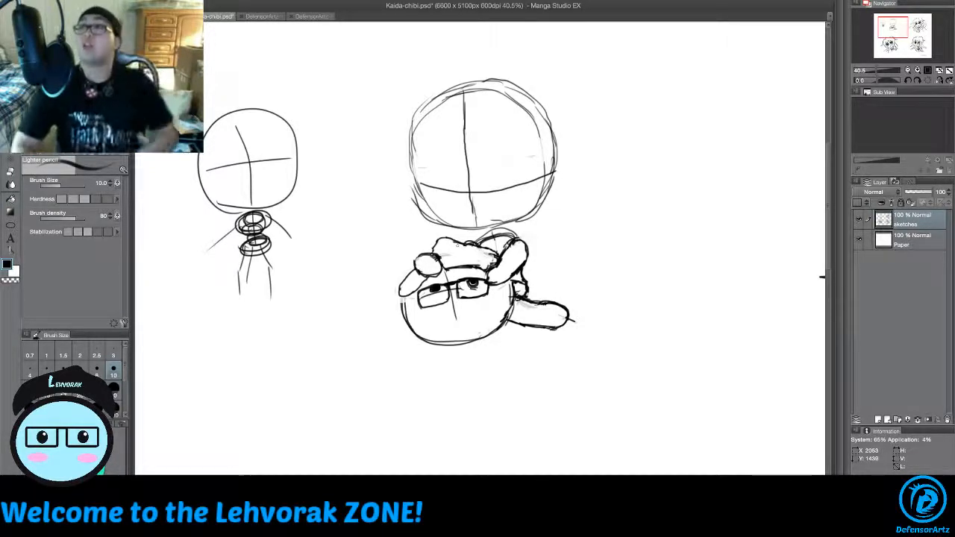
Step: Detail the lower head with small oblong blush marks beneath the glasses, a darker outline, and solid black shading in the hair
left_click_drag(480, 303, 489, 306)
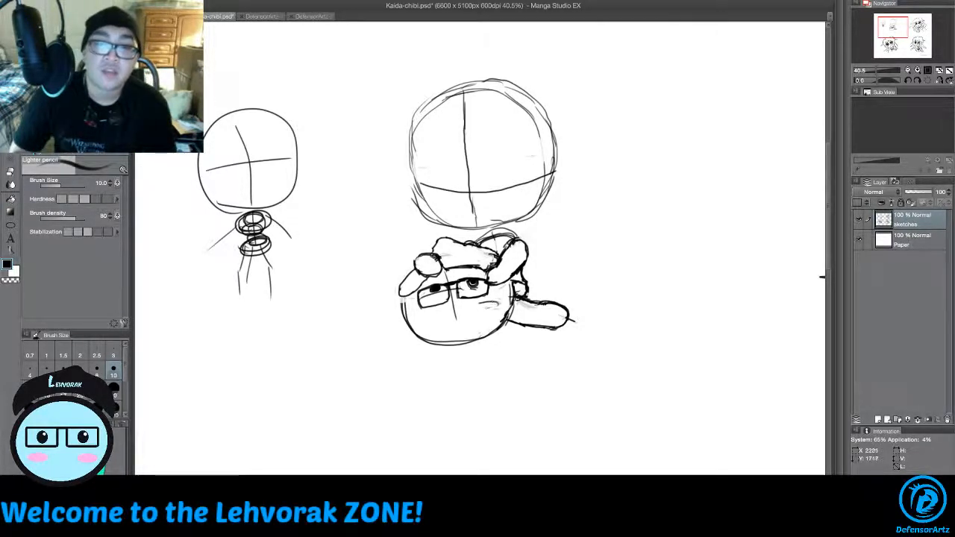
mouse_move(414, 318)
left_mouse_down()
mouse_move(428, 314)
mouse_move(409, 326)
mouse_move(436, 342)
mouse_move(464, 344)
left_mouse_up()
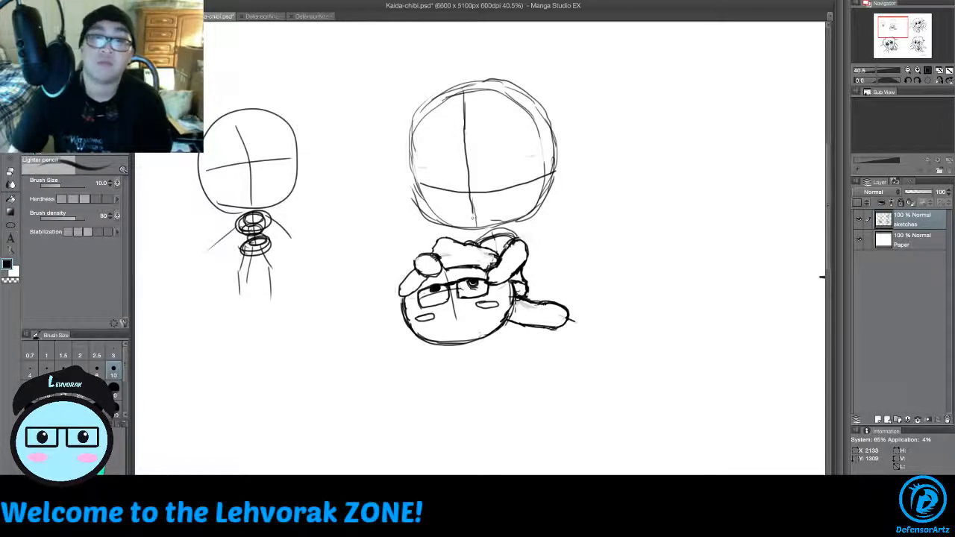
mouse_move(433, 253)
left_mouse_down()
mouse_move(440, 241)
mouse_move(498, 256)
mouse_move(446, 239)
left_mouse_up()
mouse_move(433, 255)
left_mouse_down()
mouse_move(442, 238)
mouse_move(476, 244)
mouse_move(494, 256)
mouse_move(485, 271)
left_mouse_up()
mouse_move(424, 272)
left_mouse_down()
mouse_move(402, 295)
mouse_move(407, 286)
left_mouse_up()
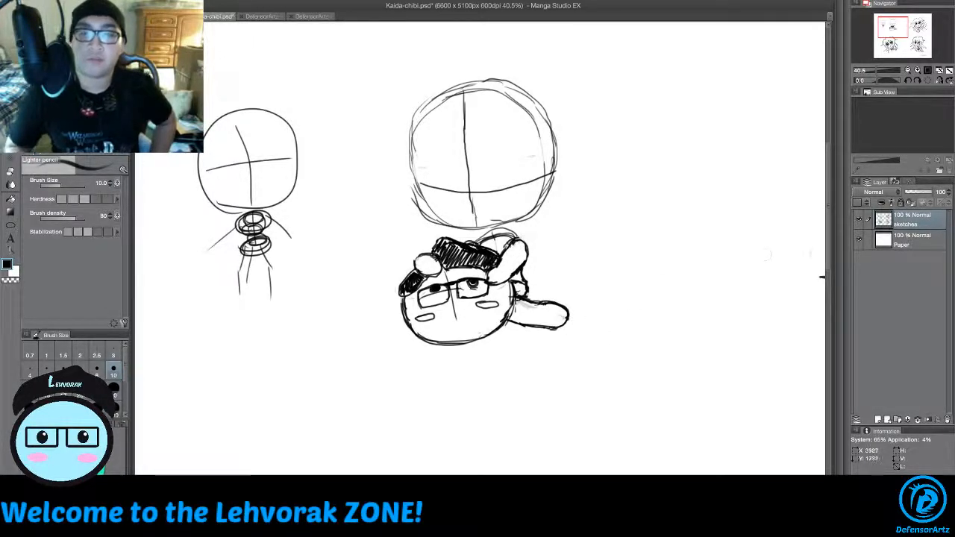
left_click_drag(829, 257, 830, 237)
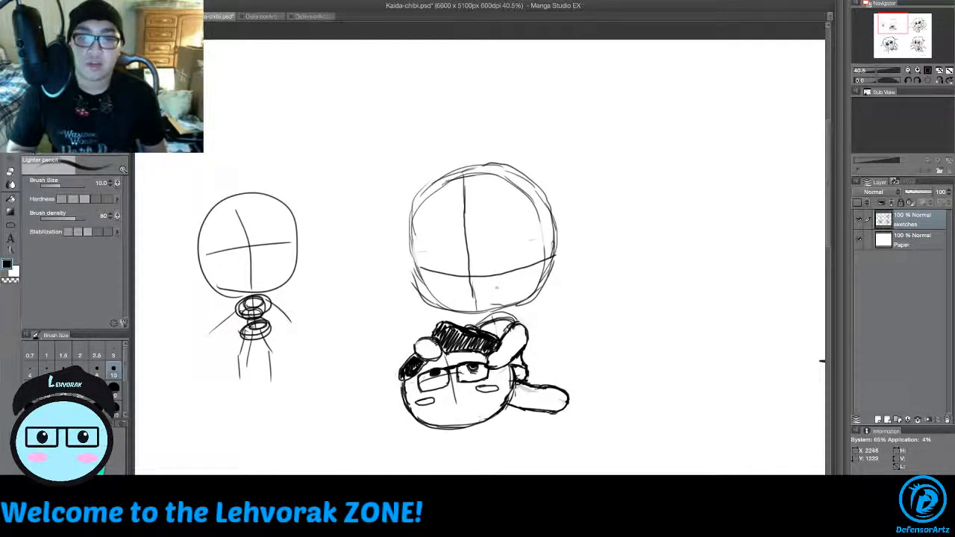
mouse_move(497, 287)
left_mouse_down()
mouse_move(485, 278)
mouse_move(499, 262)
mouse_move(513, 279)
left_mouse_up()
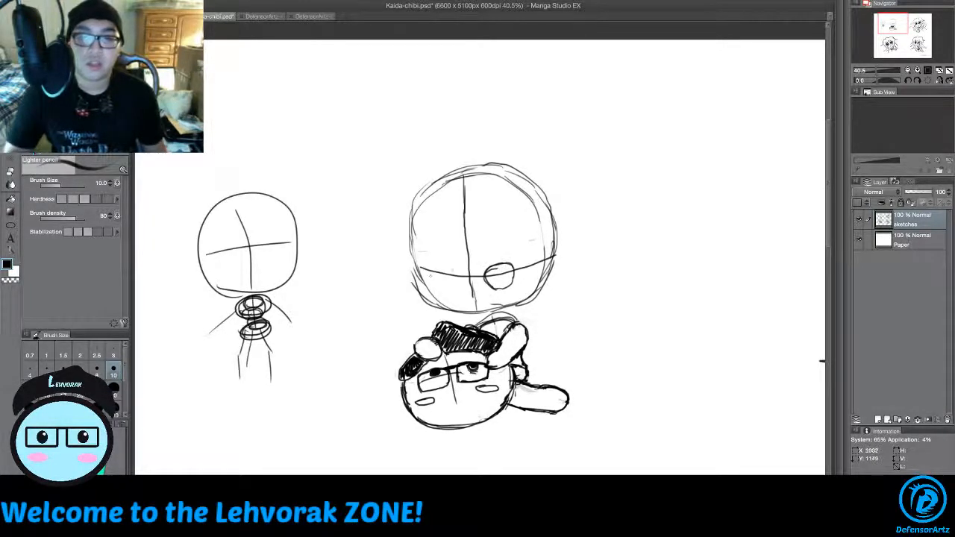
mouse_move(431, 272)
left_mouse_down()
mouse_move(450, 267)
mouse_move(456, 279)
mouse_move(448, 291)
mouse_move(426, 272)
left_mouse_up()
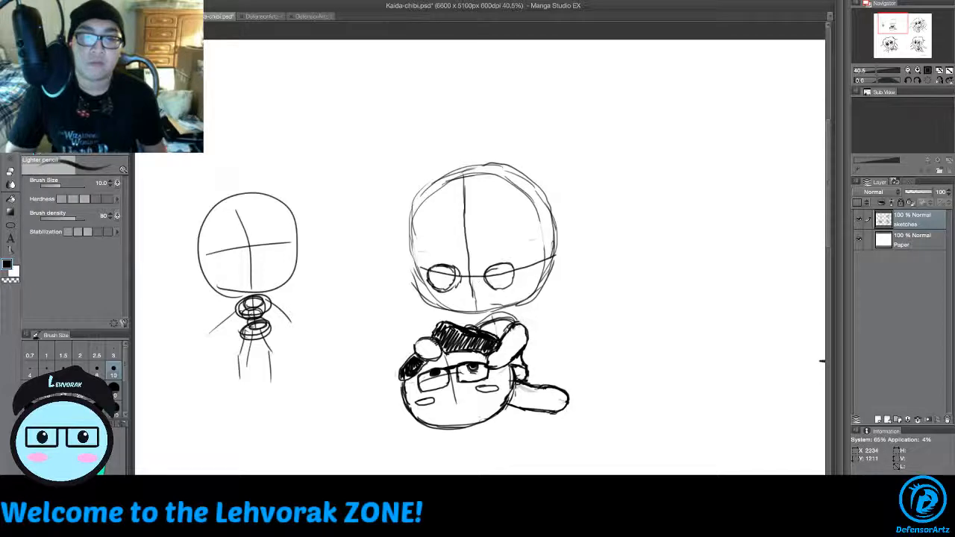
left_click_drag(489, 270, 485, 282)
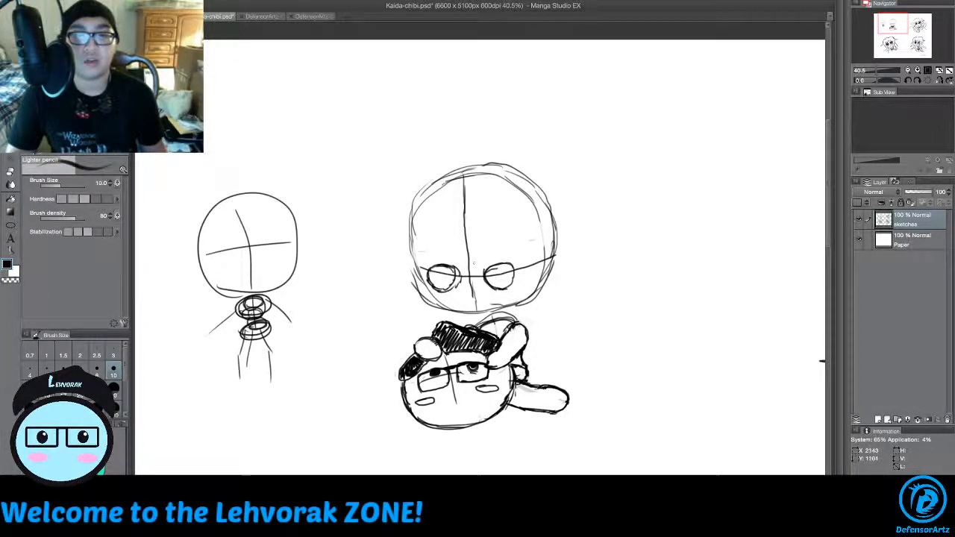
mouse_move(488, 263)
left_mouse_down()
mouse_move(517, 257)
mouse_move(500, 283)
mouse_move(509, 265)
mouse_move(512, 282)
mouse_move(509, 267)
mouse_move(503, 277)
mouse_move(452, 275)
mouse_move(460, 267)
mouse_move(452, 264)
mouse_move(427, 279)
left_mouse_up()
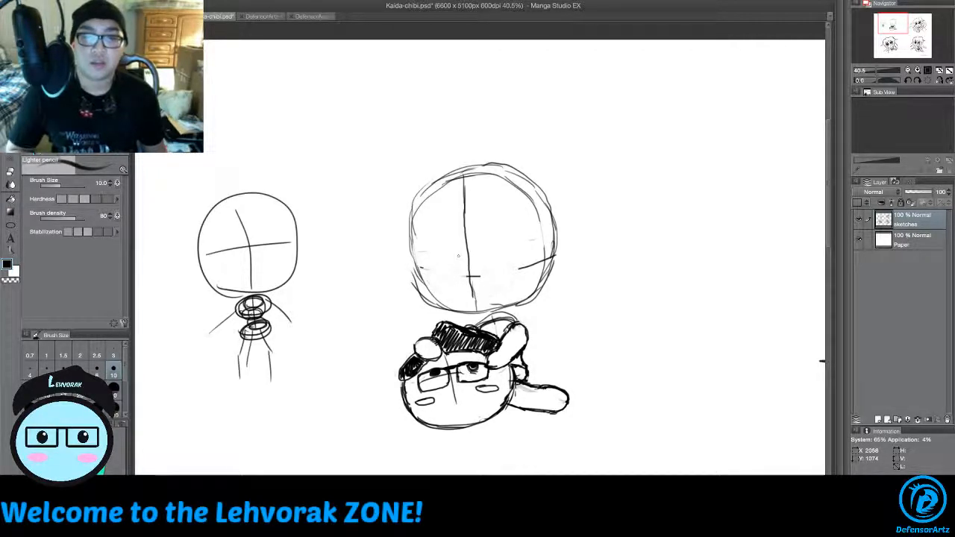
mouse_move(512, 269)
left_mouse_down()
mouse_move(493, 276)
mouse_move(513, 280)
left_mouse_up()
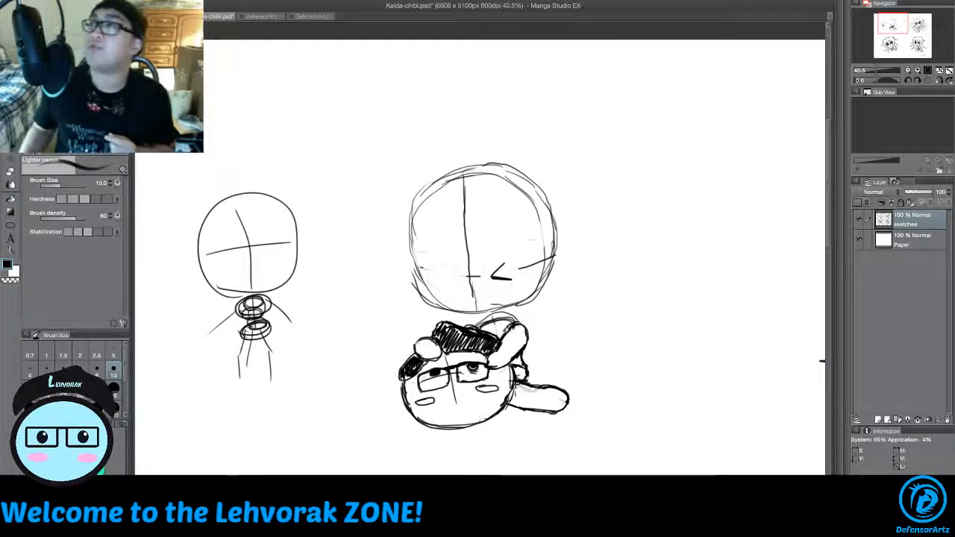
key("Tab")
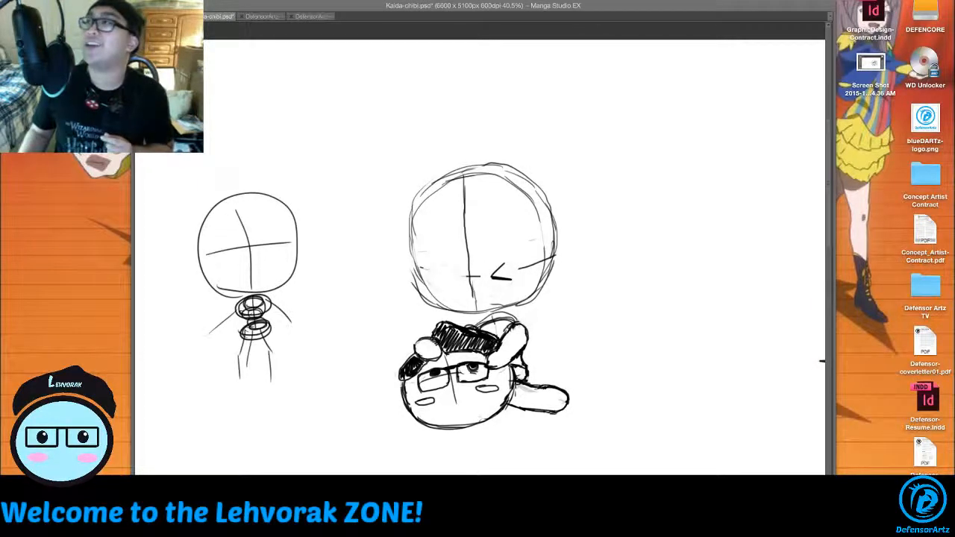
key("Tab")
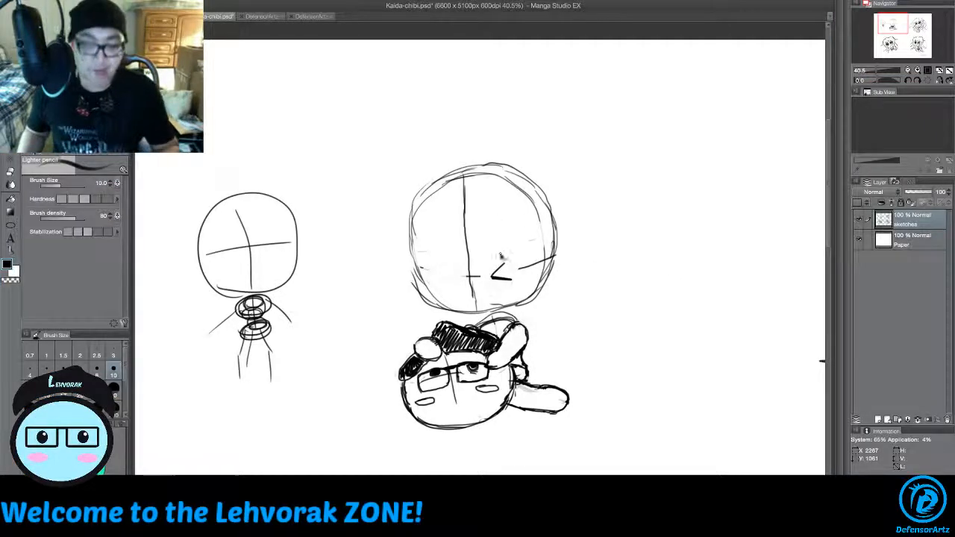
key("ctrl+z")
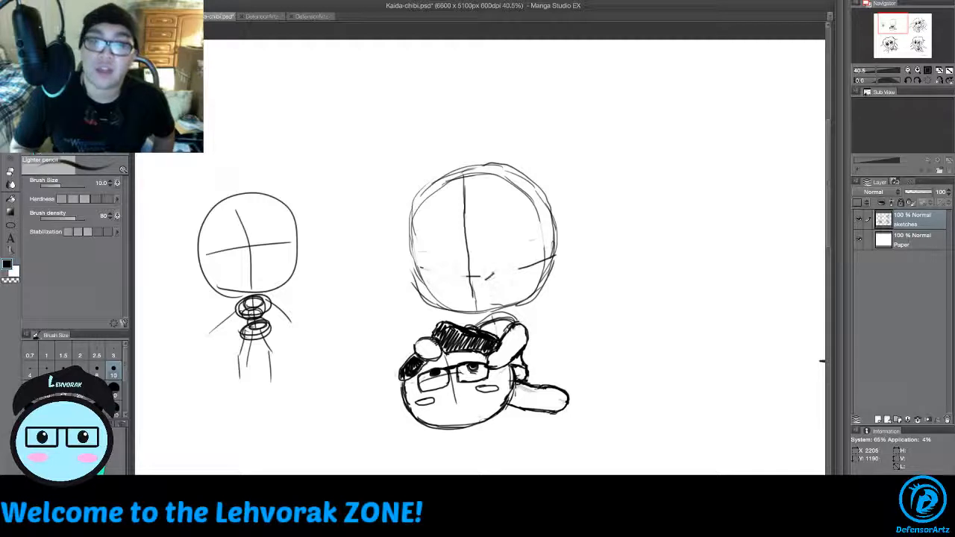
Step: Draw two closed, caret-shaped happy eyes and a small open smiling mouth on the upper head
mouse_move(486, 278)
left_mouse_down()
mouse_move(502, 269)
mouse_move(517, 276)
mouse_move(430, 283)
mouse_move(452, 281)
left_mouse_up()
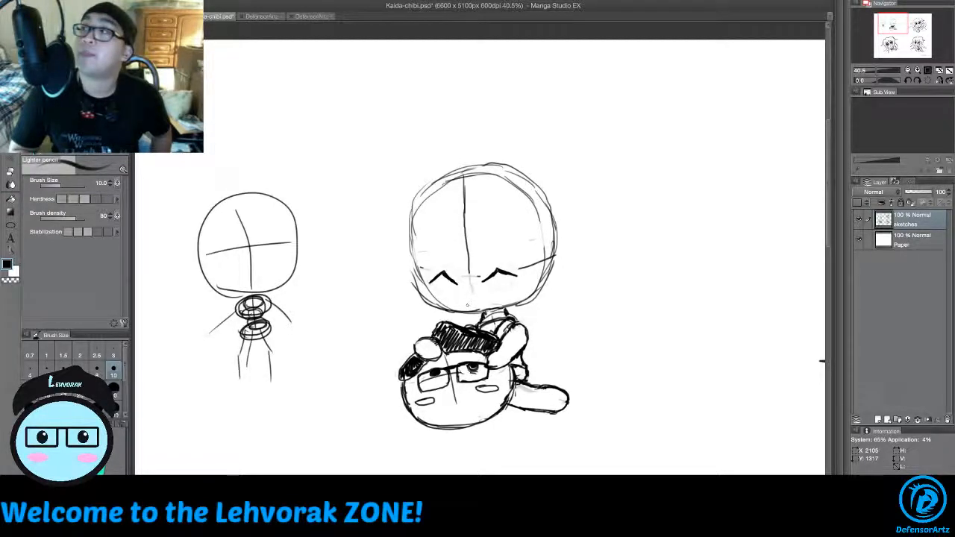
mouse_move(462, 298)
left_mouse_down()
mouse_move(485, 296)
mouse_move(470, 307)
left_mouse_up()
left_click_drag(474, 297, 468, 306)
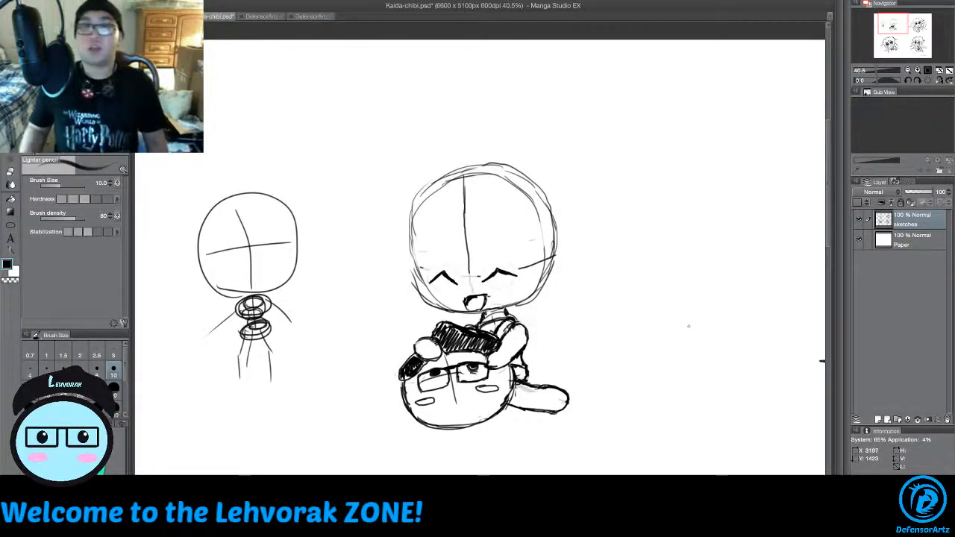
Step: Examine the finished chibi sketches across the canvas and compare their proportions and style with the new pair
scroll(689, 327, "down", 4)
scroll(689, 326, "right", 3)
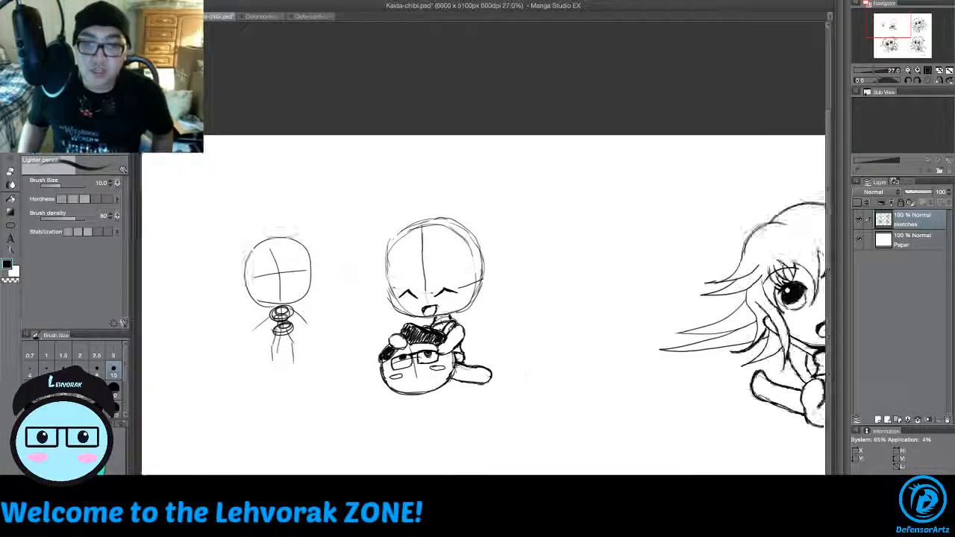
scroll(484, 305, "right", 3)
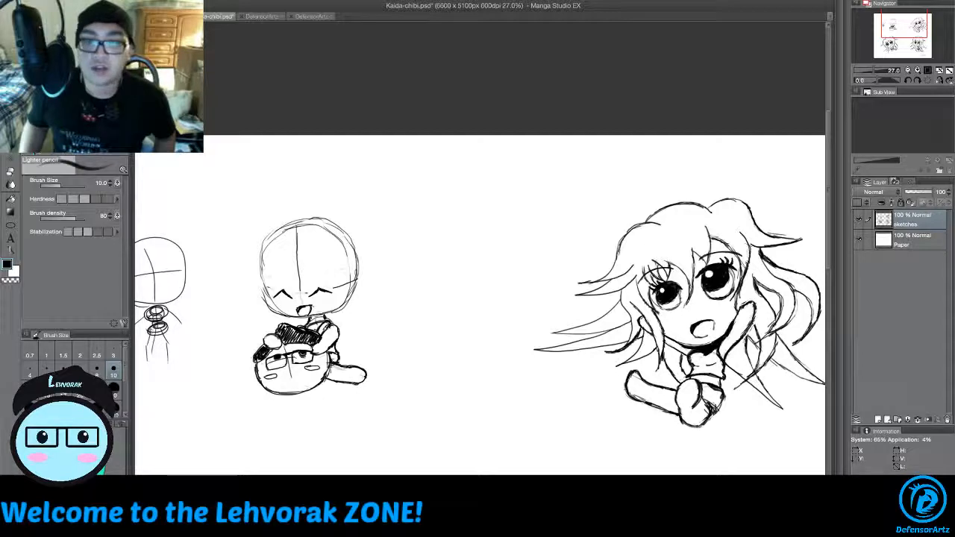
scroll(480, 305, "left", 2)
scroll(480, 304, "right", 2)
scroll(480, 305, "left", 1)
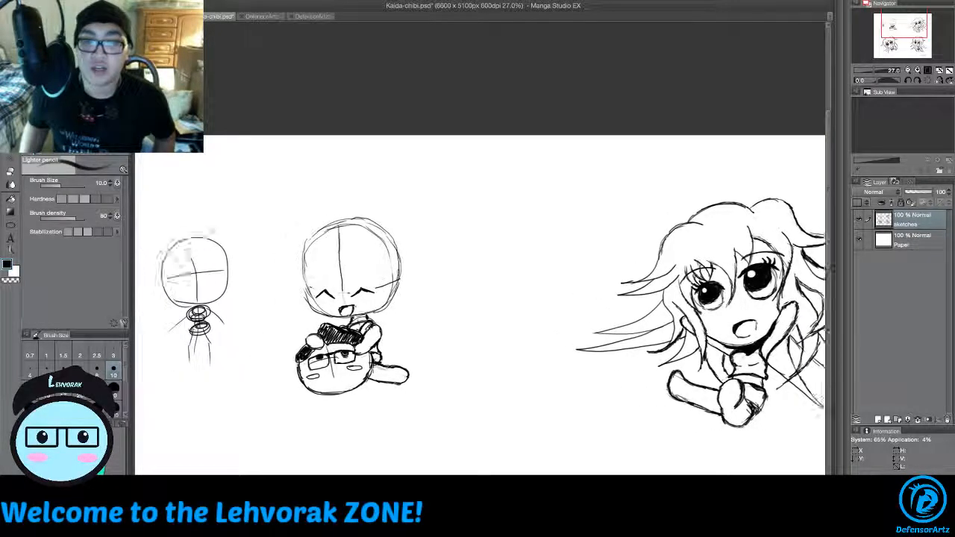
scroll(363, 280, "left", 1)
scroll(363, 280, "up", 3)
scroll(363, 280, "down", 2)
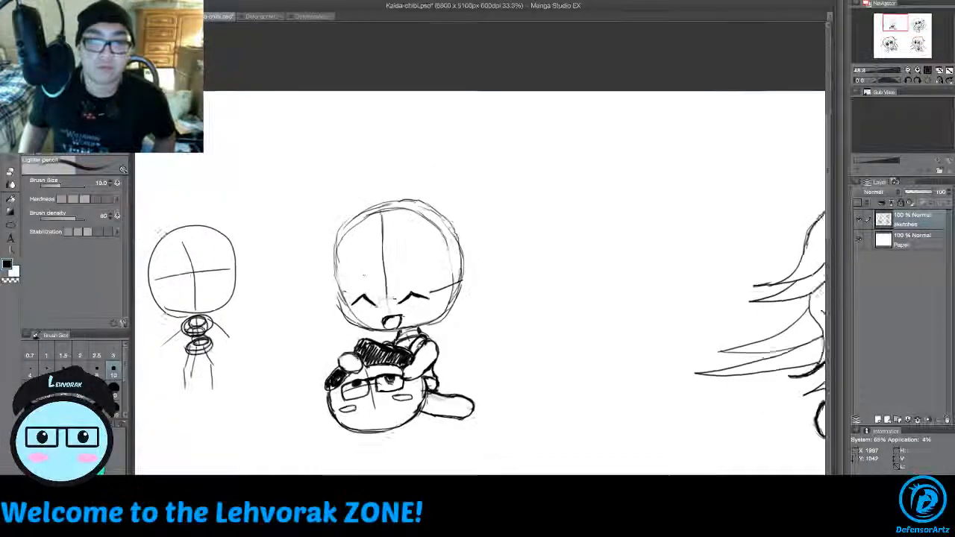
scroll(364, 276, "down", 2)
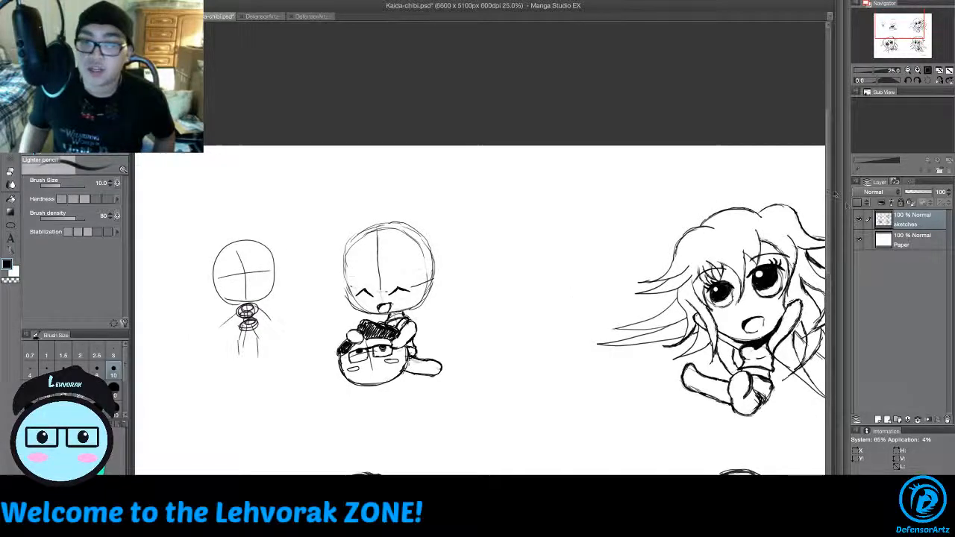
scroll(825, 271, "down", 3)
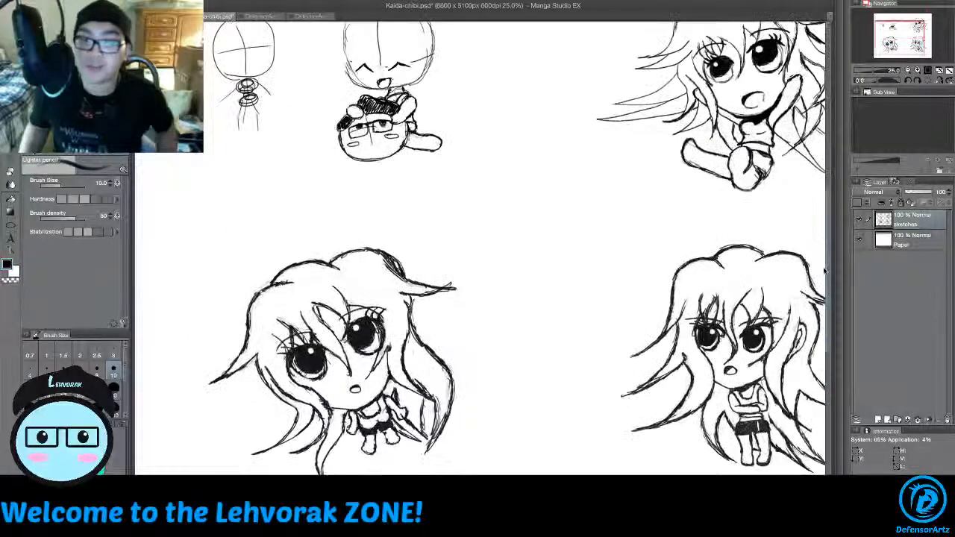
scroll(824, 271, "up", 2)
scroll(825, 271, "down", 2)
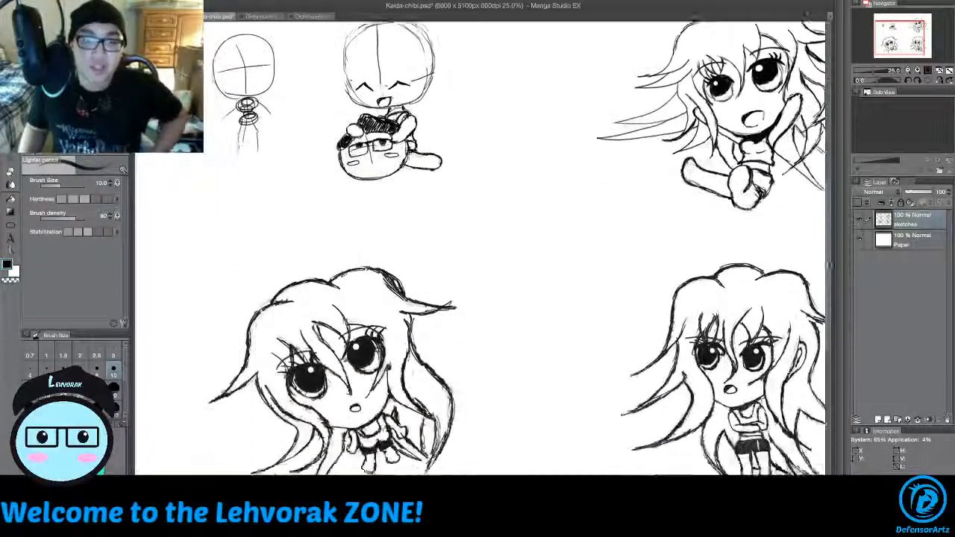
left_click_drag(829, 266, 828, 220)
Step: Lasso the lower edge of the upper character's leg, move it slightly upward to slim the leg, and deselect it
scroll(379, 259, "up", 3)
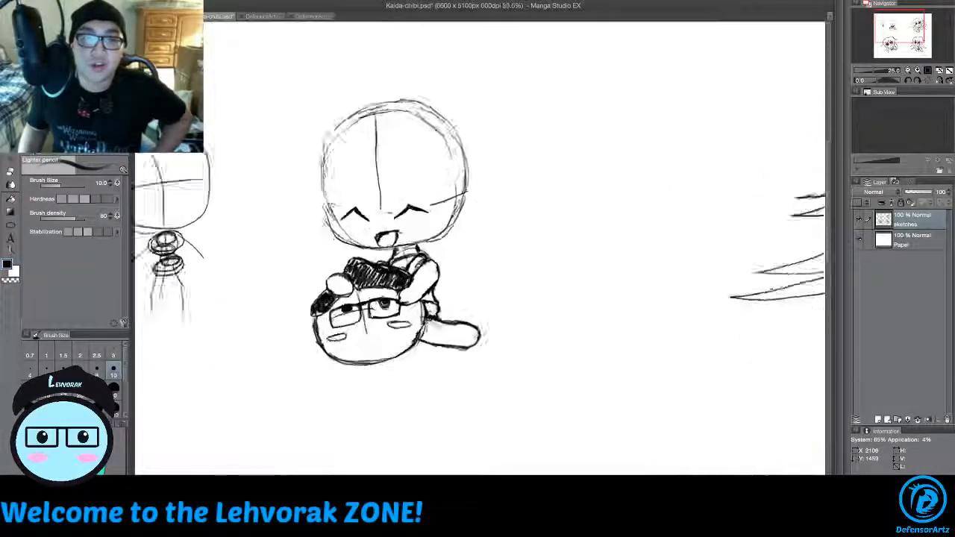
scroll(381, 267, "up", 3)
key("m")
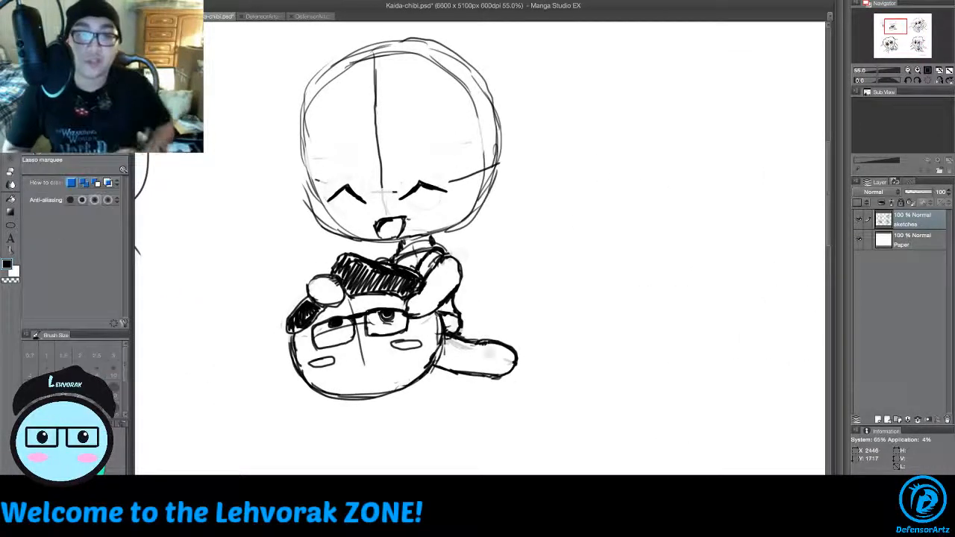
mouse_move(525, 400)
left_mouse_down()
mouse_move(479, 397)
mouse_move(440, 375)
mouse_move(468, 357)
mouse_move(530, 364)
mouse_move(528, 385)
mouse_move(490, 373)
left_mouse_up()
key("k")
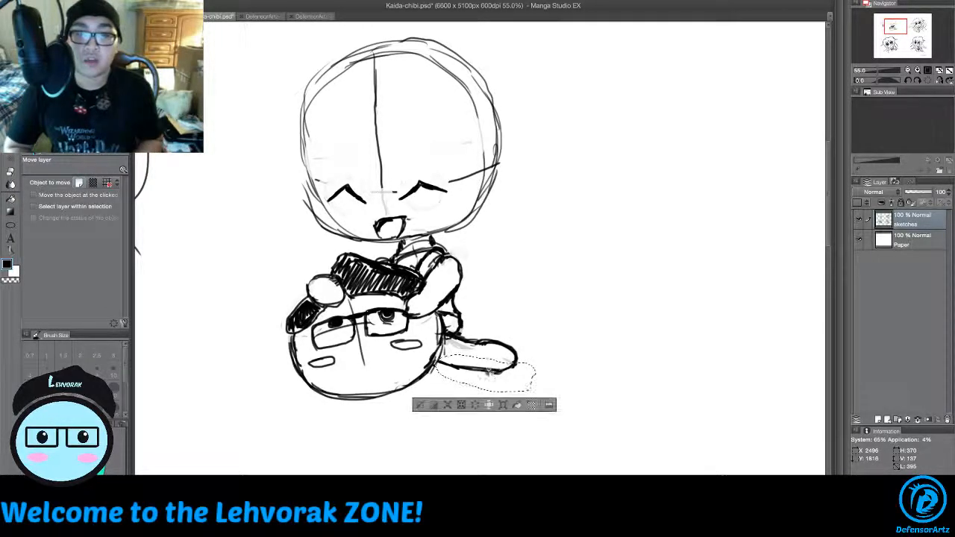
key("super+d")
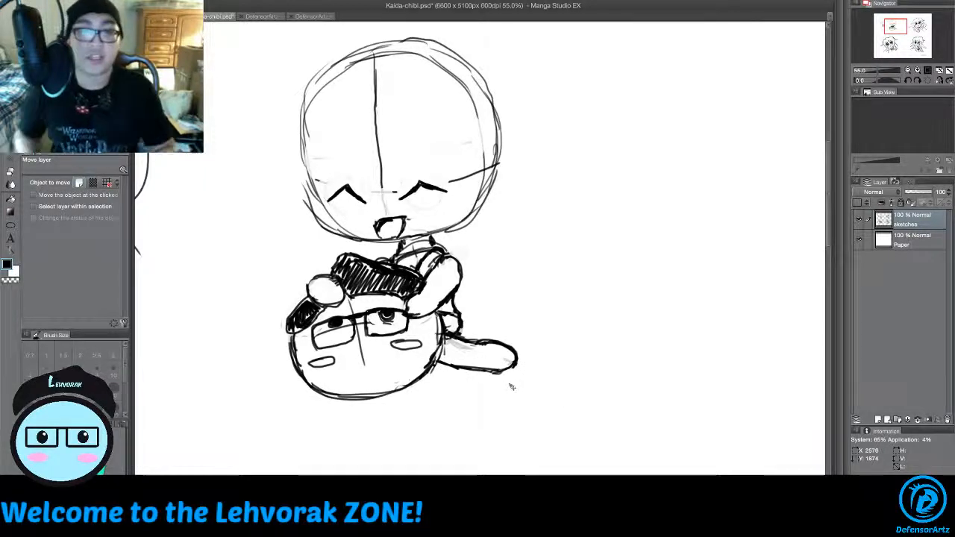
Step: Pencil pointed bangs falling from the upper head's forehead between and over the closed eyes
scroll(522, 316, "down", 2)
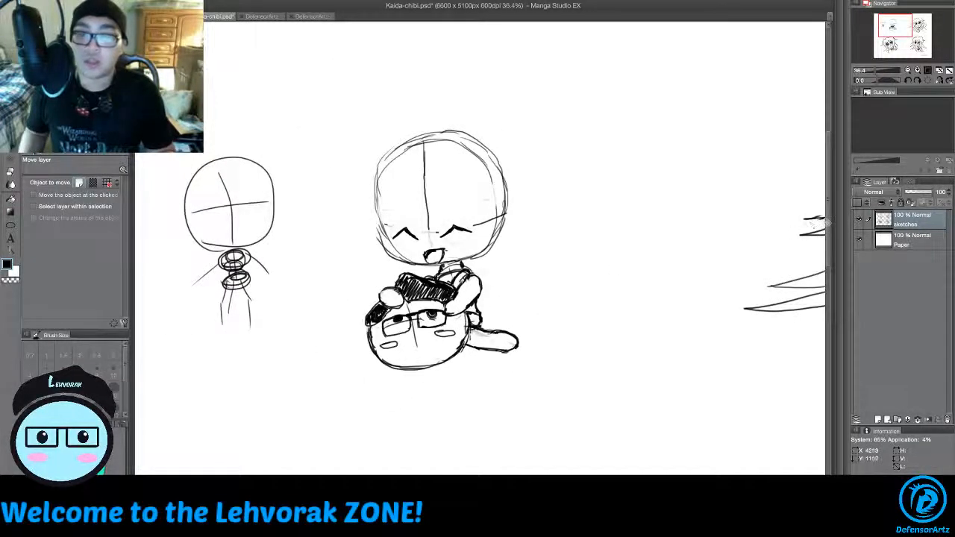
scroll(431, 211, "down", 3)
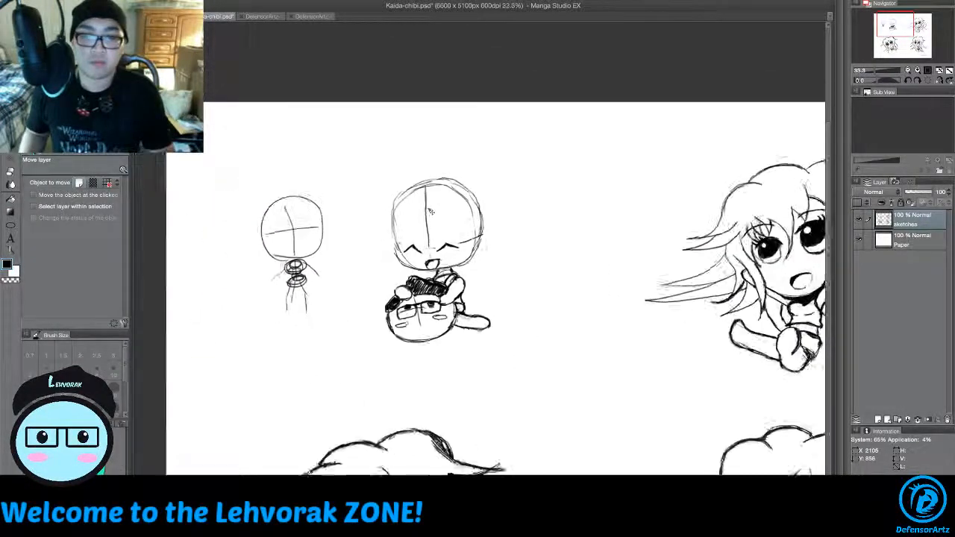
scroll(430, 212, "up", 1)
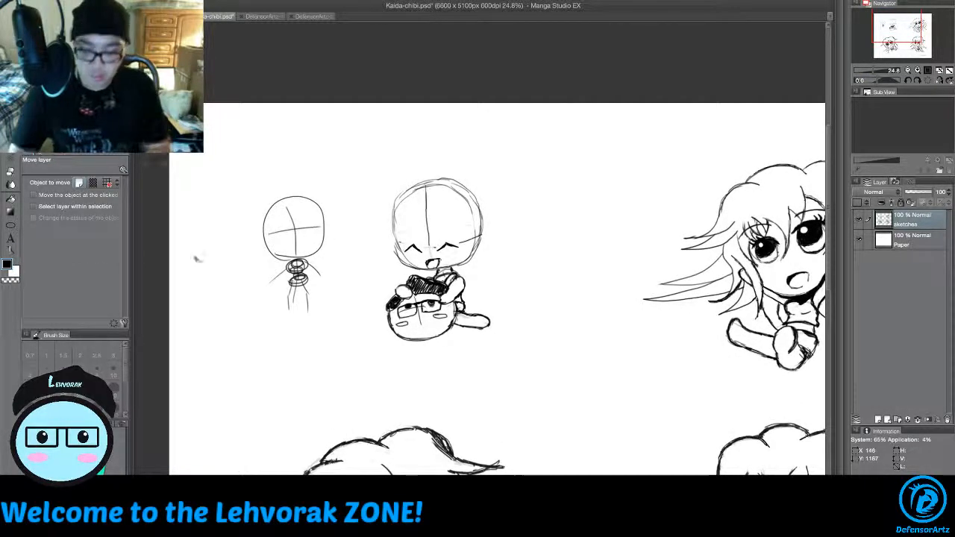
key("p")
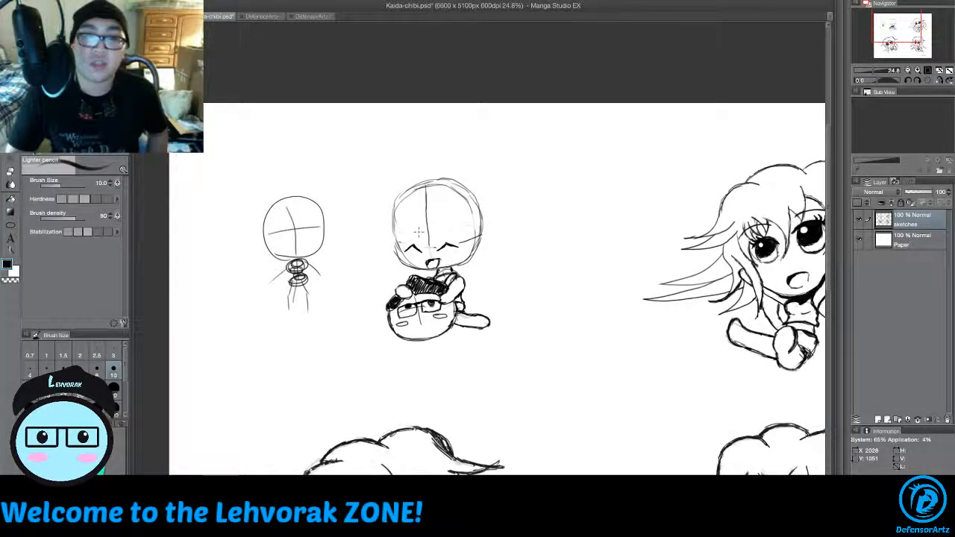
left_click_drag(424, 231, 425, 251)
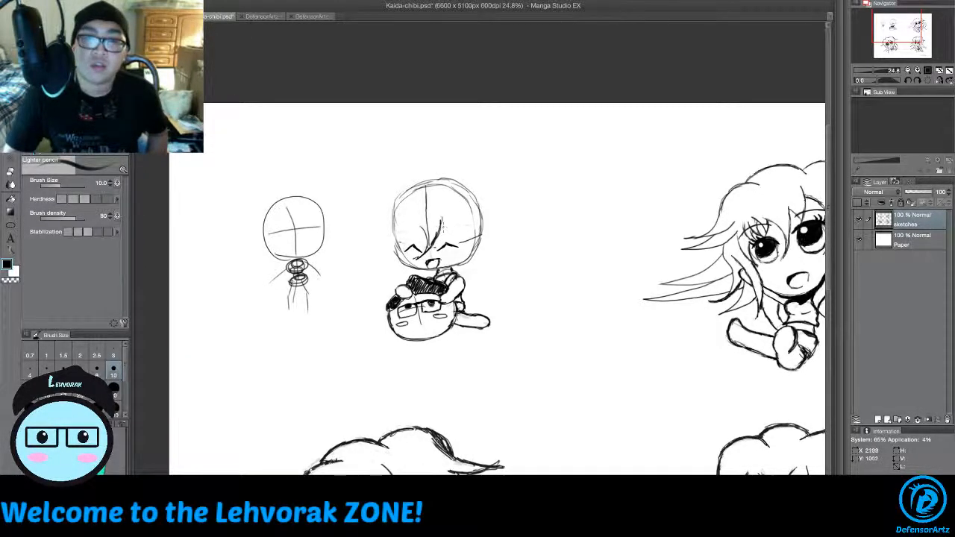
mouse_move(442, 219)
left_mouse_down()
mouse_move(451, 239)
mouse_move(460, 224)
mouse_move(448, 243)
left_mouse_up()
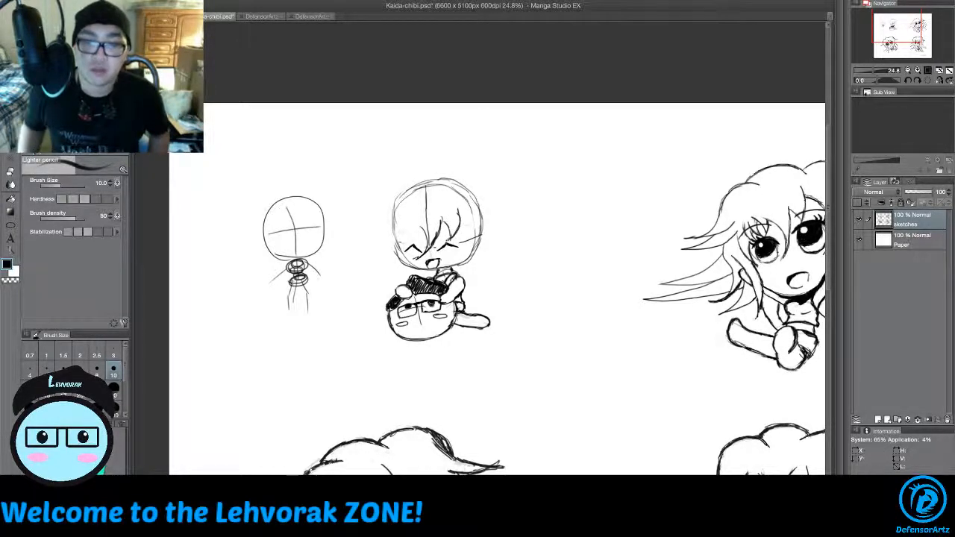
Step: Add pointed hair strands along both sides of the upper head's face, with a lock hanging down behind the shoulder
scroll(485, 254, "right", 3)
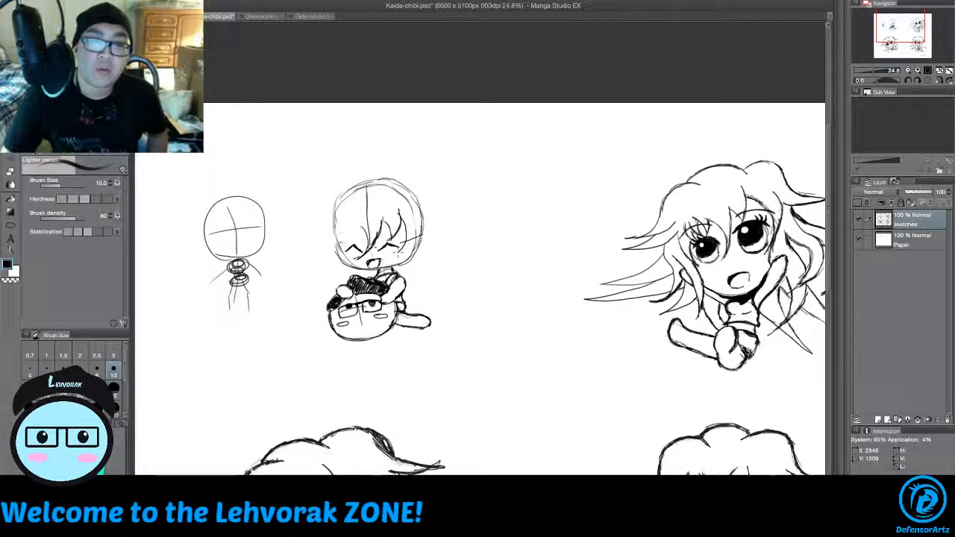
left_click_drag(424, 215, 401, 249)
left_click_drag(424, 217, 400, 251)
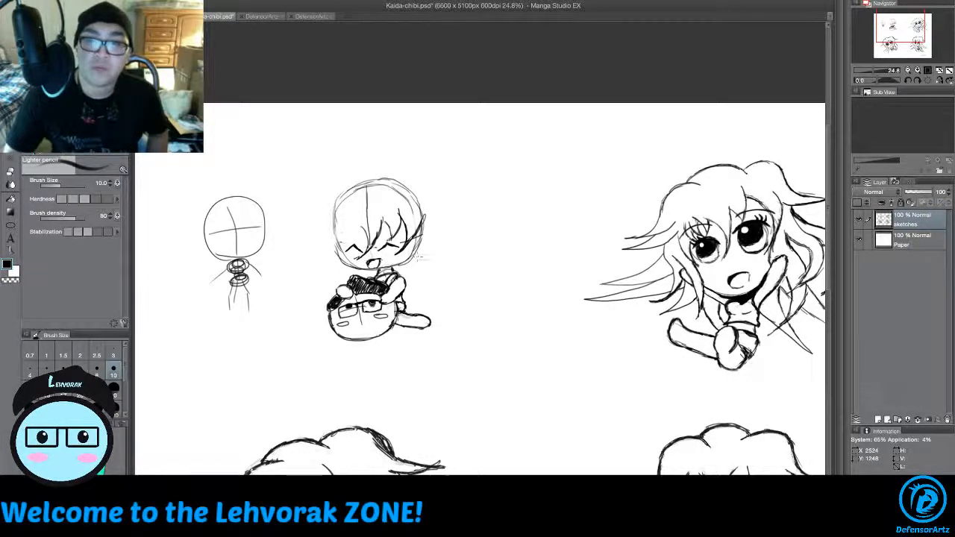
mouse_move(409, 247)
left_mouse_down()
mouse_move(402, 272)
mouse_move(411, 281)
mouse_move(404, 272)
left_mouse_up()
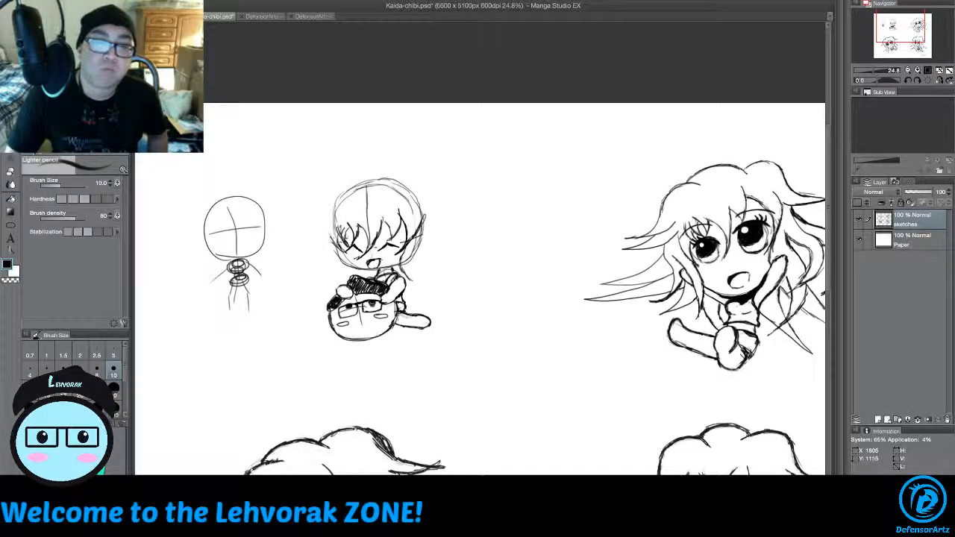
scroll(304, 235, "up", 2)
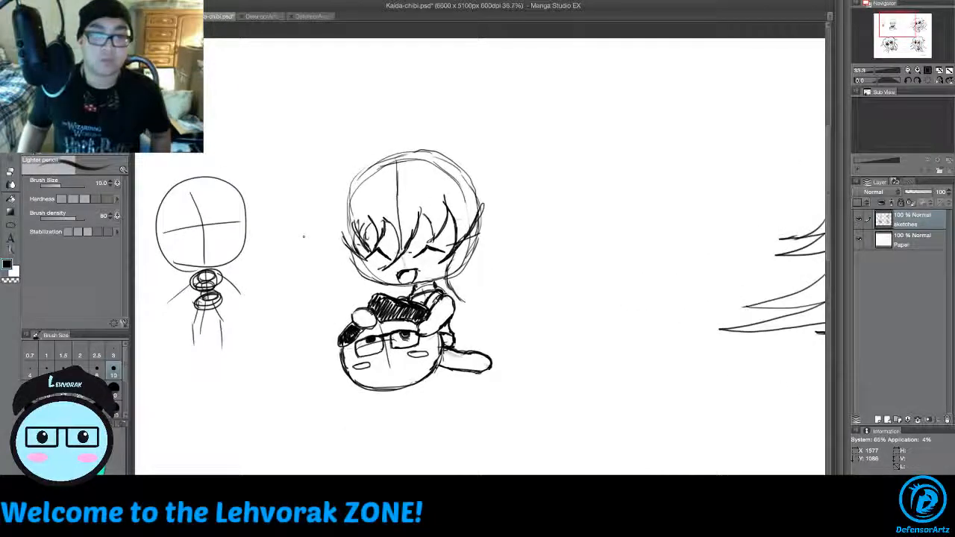
Step: Sketch a curved hair lock beside the upper character's left cheek, clear it, and redraw it sweeping outward above the round head's hat
scroll(304, 236, "down", 2)
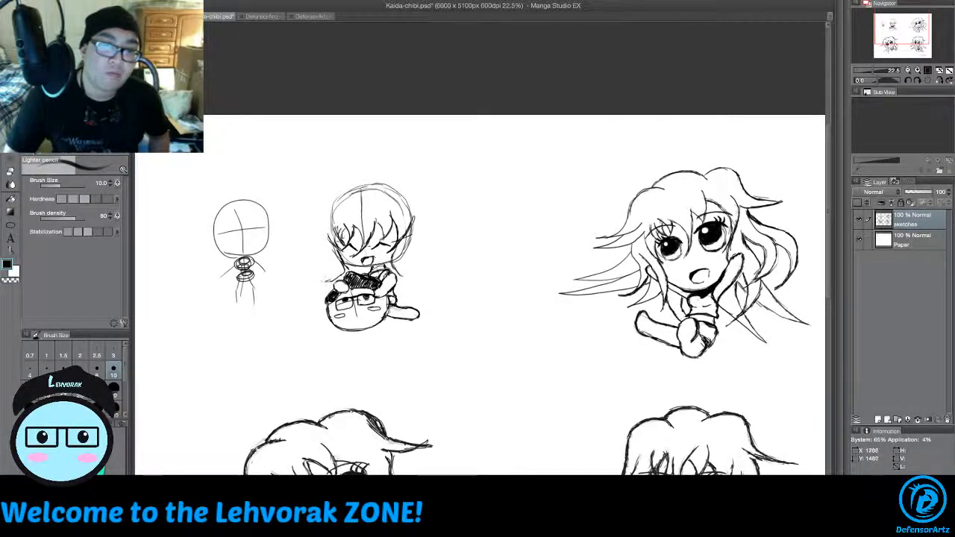
mouse_move(340, 261)
left_mouse_down()
mouse_move(338, 279)
mouse_move(327, 281)
mouse_move(329, 251)
mouse_move(334, 271)
mouse_move(312, 284)
left_mouse_up()
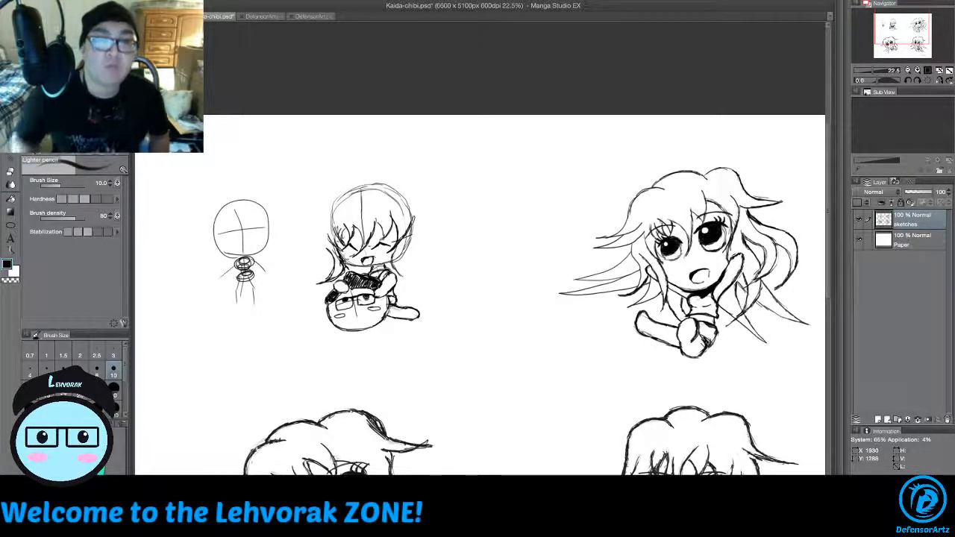
scroll(320, 251, "up", 4)
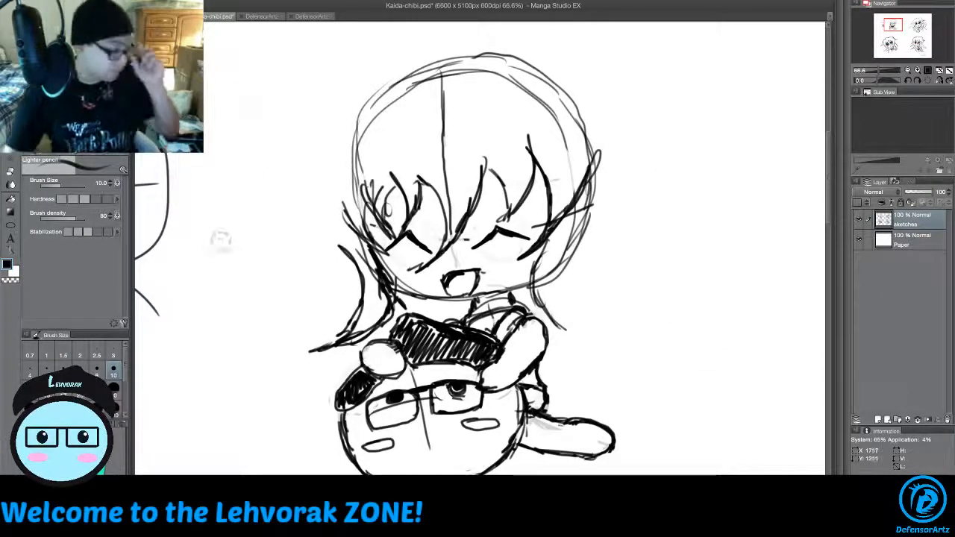
mouse_move(365, 303)
left_mouse_down()
mouse_move(320, 342)
mouse_move(367, 325)
mouse_move(360, 300)
mouse_move(373, 276)
mouse_move(389, 297)
mouse_move(380, 314)
mouse_move(317, 345)
mouse_move(351, 294)
mouse_move(396, 302)
mouse_move(376, 270)
mouse_move(403, 303)
mouse_move(336, 281)
left_mouse_up()
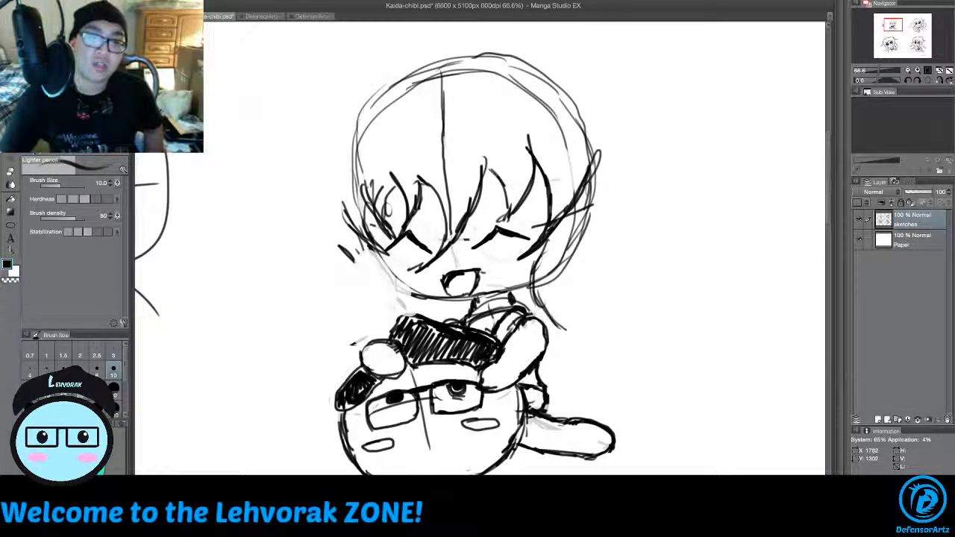
mouse_move(391, 272)
left_mouse_down()
mouse_move(391, 303)
mouse_move(318, 338)
mouse_move(347, 274)
mouse_move(391, 273)
mouse_move(328, 338)
mouse_move(366, 314)
mouse_move(366, 258)
mouse_move(373, 285)
mouse_move(360, 325)
mouse_move(316, 335)
mouse_move(370, 329)
left_mouse_up()
key("ctrl+z")
key("ctrl+z")
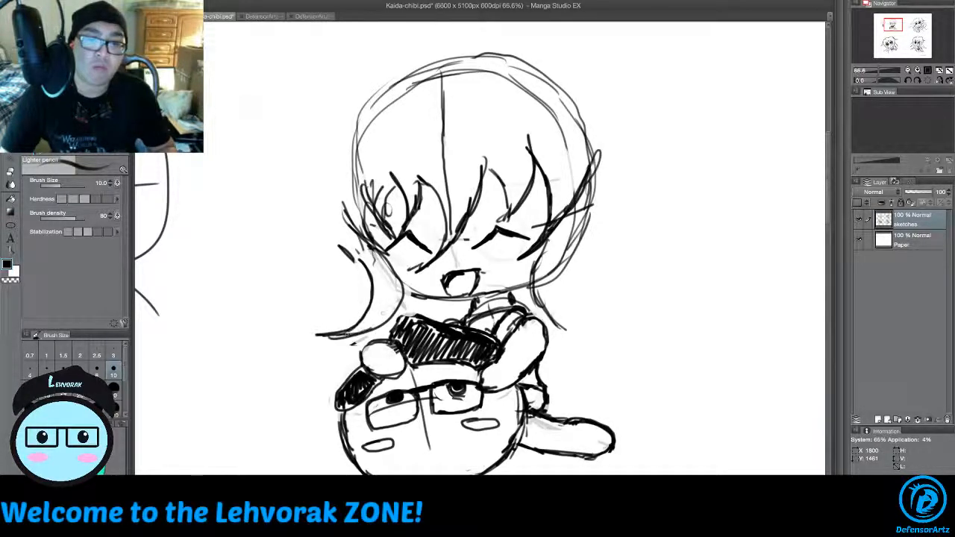
Step: Pencil a long strand falling past the upper character's right shoulder and a curved outer hair line beside that side of the face
mouse_move(571, 330)
left_mouse_down()
mouse_move(570, 279)
mouse_move(596, 223)
mouse_move(576, 320)
mouse_move(609, 357)
left_mouse_up()
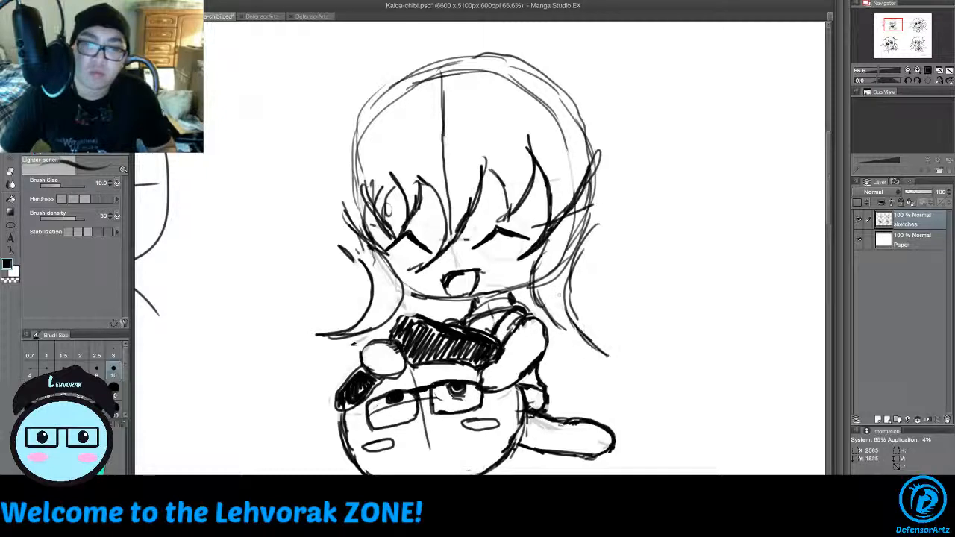
left_click_drag(607, 284, 631, 207)
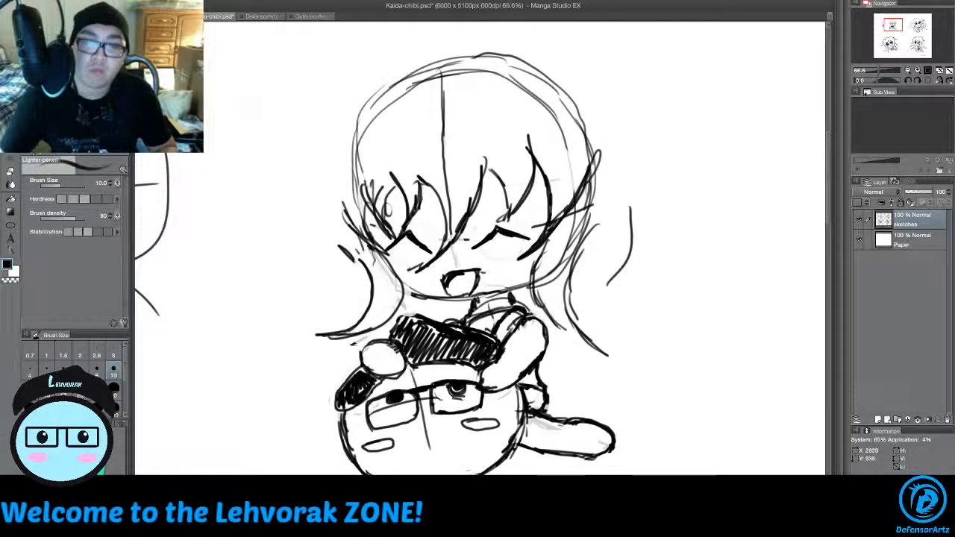
left_click_drag(829, 195, 829, 177)
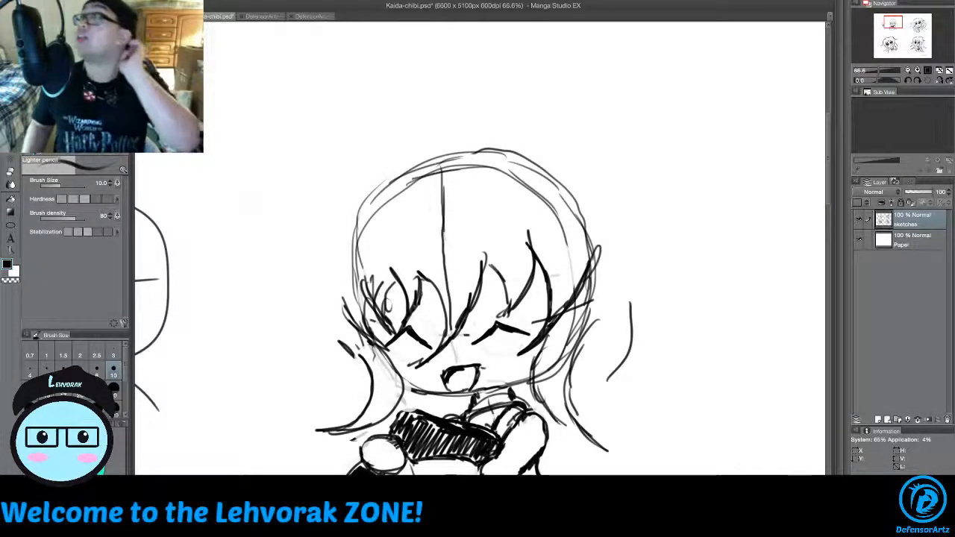
Step: Switch to the browser window showing the Kaida at the Beach artwork, examine its hairstyle as reference, and return to the sketch
key("Tab")
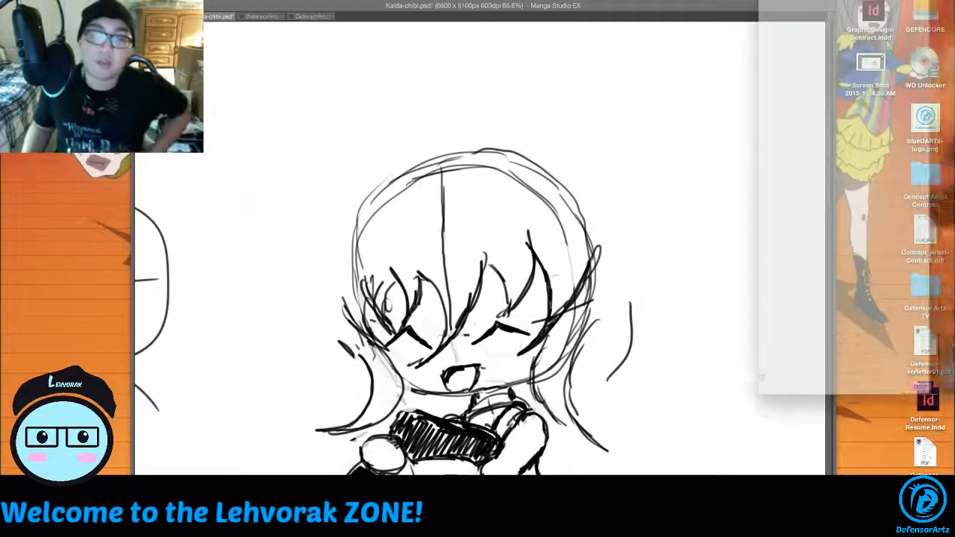
left_click_drag(954, 6, 753, 9)
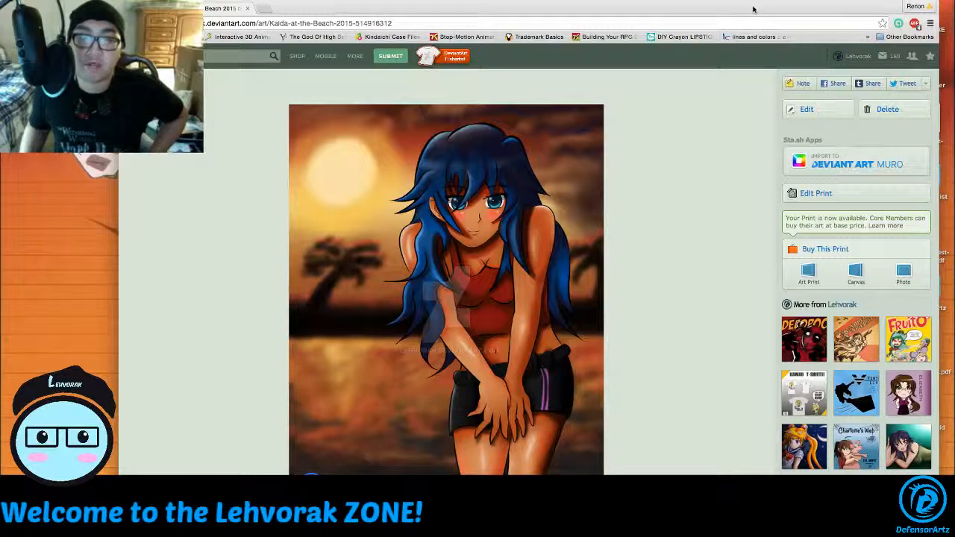
left_click_drag(753, 9, 954, 6)
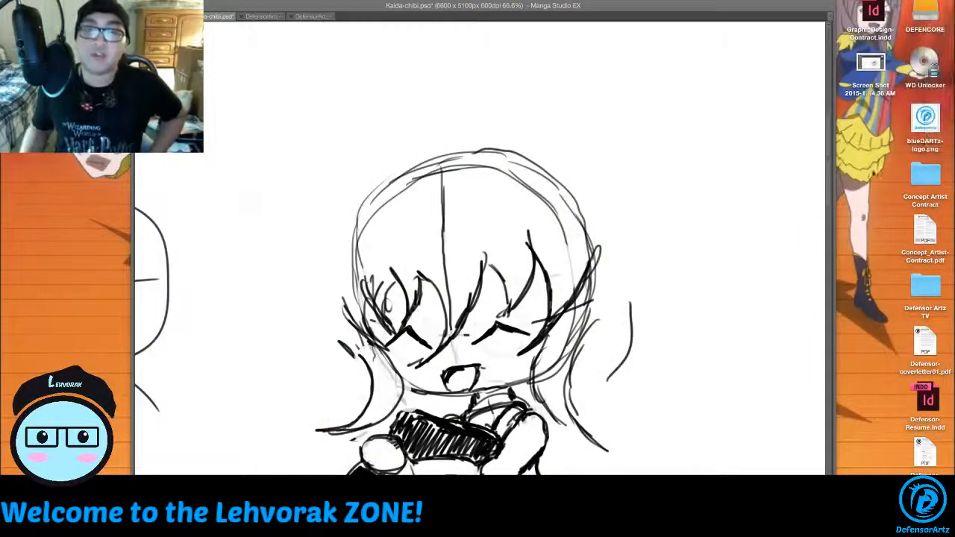
key("Tab")
Step: Reinforce the lock by the right shoulder and pencil pointed strands flaring outward from the left side of the upper head
scroll(630, 250, "down", 1)
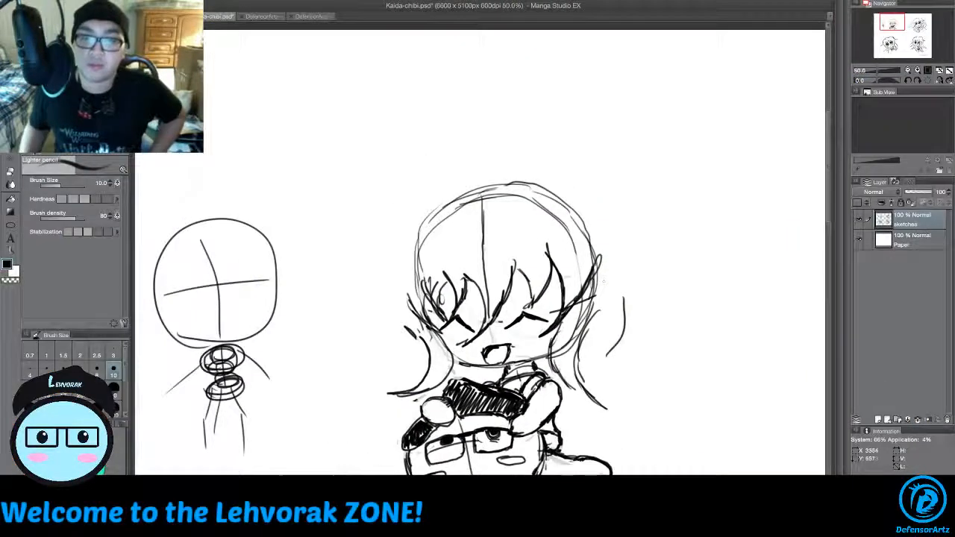
left_click_drag(830, 195, 830, 215)
scroll(647, 221, "up", 2)
scroll(647, 222, "down", 2)
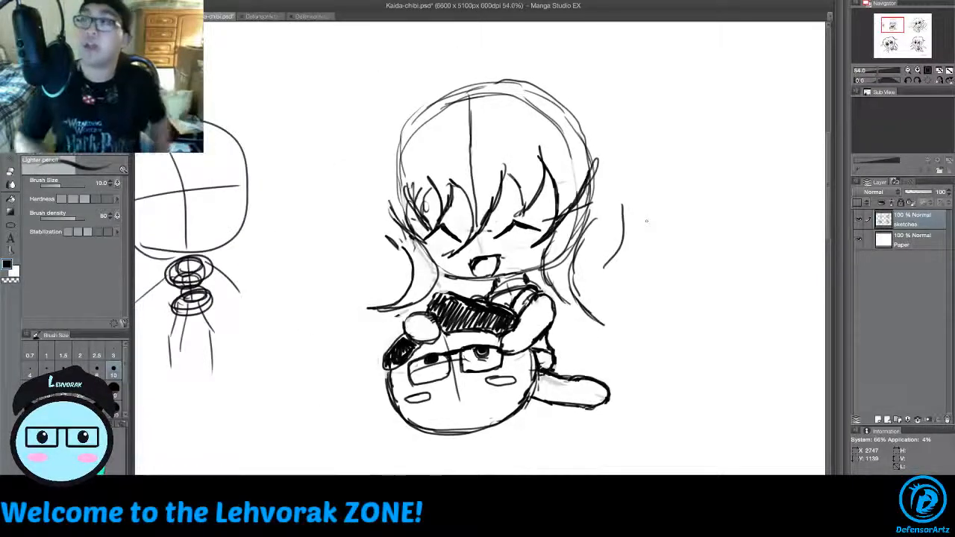
mouse_move(551, 283)
left_mouse_down()
mouse_move(615, 326)
mouse_move(571, 278)
mouse_move(574, 249)
left_mouse_up()
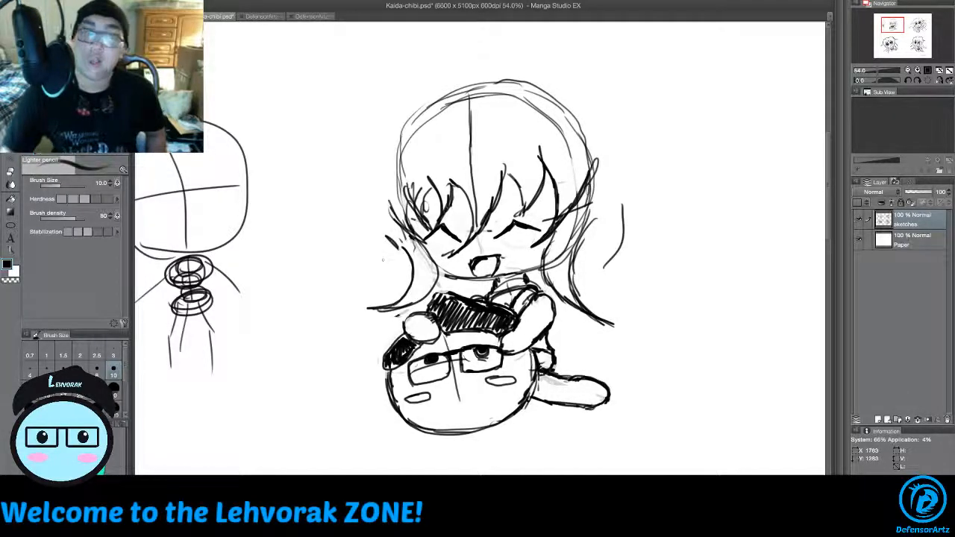
left_click_drag(395, 267, 375, 228)
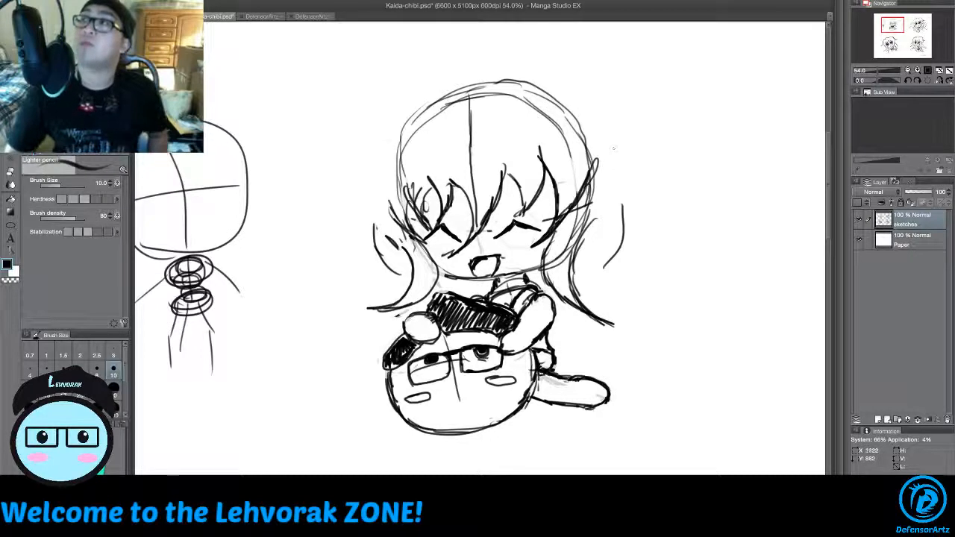
mouse_move(371, 162)
left_mouse_down()
mouse_move(313, 221)
mouse_move(375, 200)
mouse_move(308, 249)
left_mouse_up()
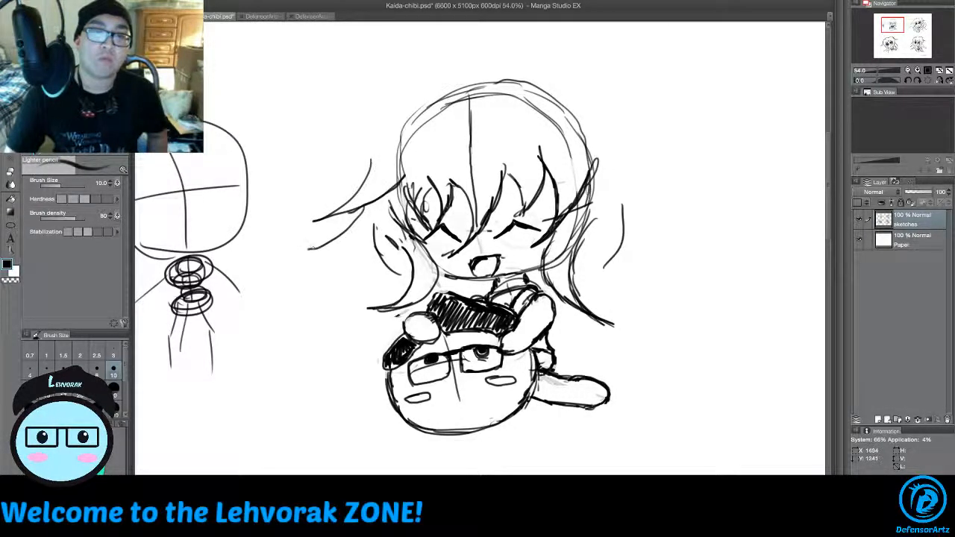
left_click_drag(366, 228, 312, 250)
left_click_drag(382, 212, 342, 237)
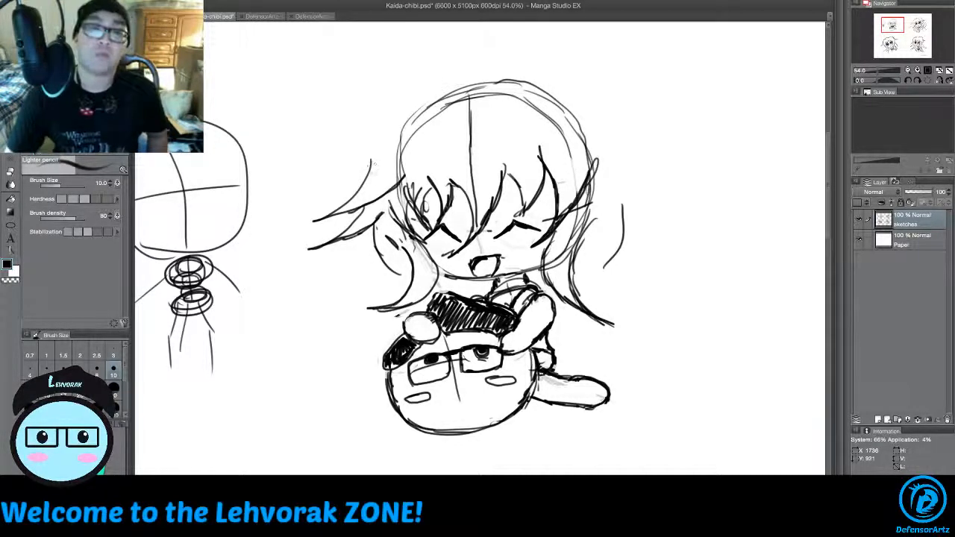
Step: Outline the top of the hair with rounded bumps over the upper head, ending in a pointed flick on the right side
mouse_move(370, 146)
left_mouse_down()
mouse_move(403, 103)
mouse_move(431, 112)
mouse_move(421, 107)
left_mouse_up()
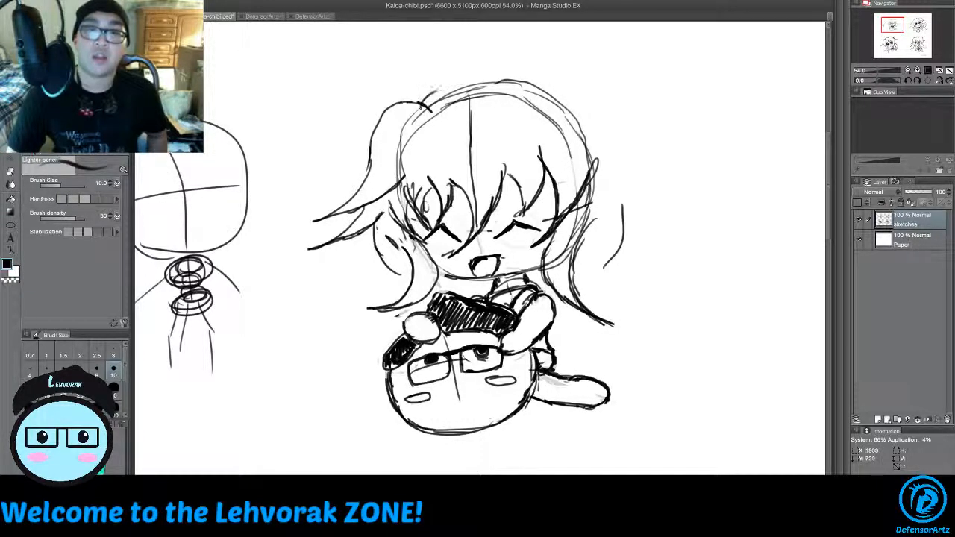
left_click_drag(512, 85, 527, 112)
mouse_move(427, 96)
left_mouse_down()
mouse_move(477, 75)
mouse_move(561, 77)
mouse_move(671, 149)
left_mouse_up()
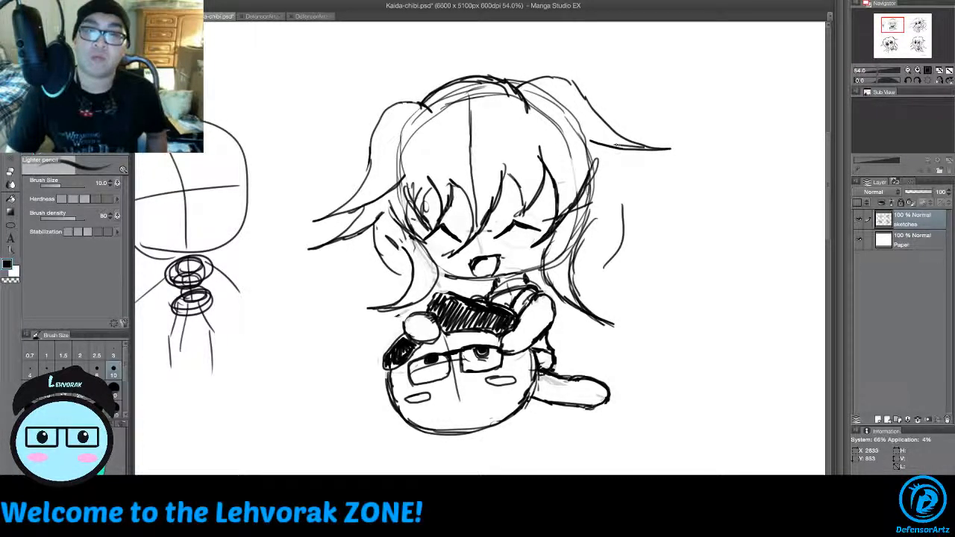
Step: Pencil the wavy outer hair and a pointed strand below the right flick, and undo a trial strand on the left side
mouse_move(616, 149)
left_mouse_down()
mouse_move(628, 155)
mouse_move(626, 196)
mouse_move(658, 241)
left_mouse_up()
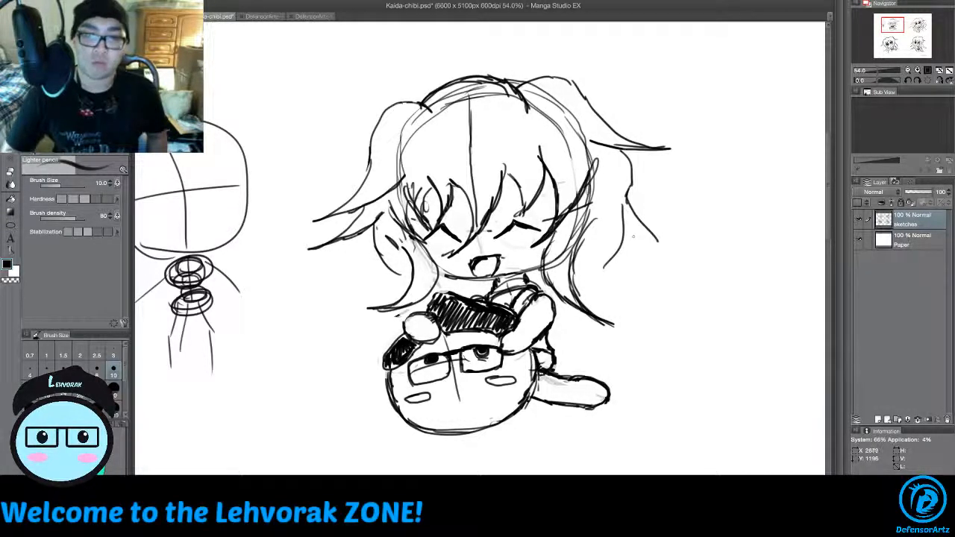
left_click_drag(629, 194, 619, 217)
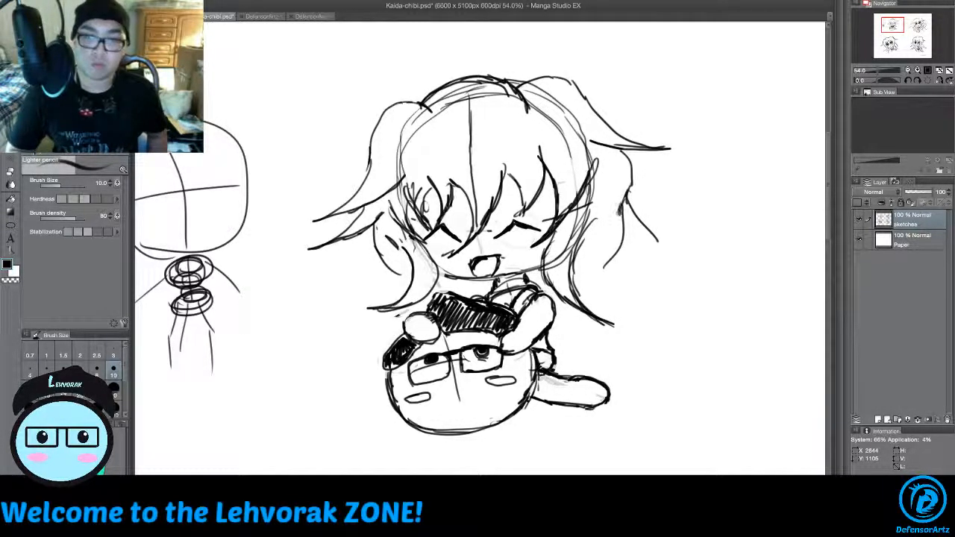
mouse_move(620, 152)
left_mouse_down()
mouse_move(633, 182)
mouse_move(616, 277)
left_mouse_up()
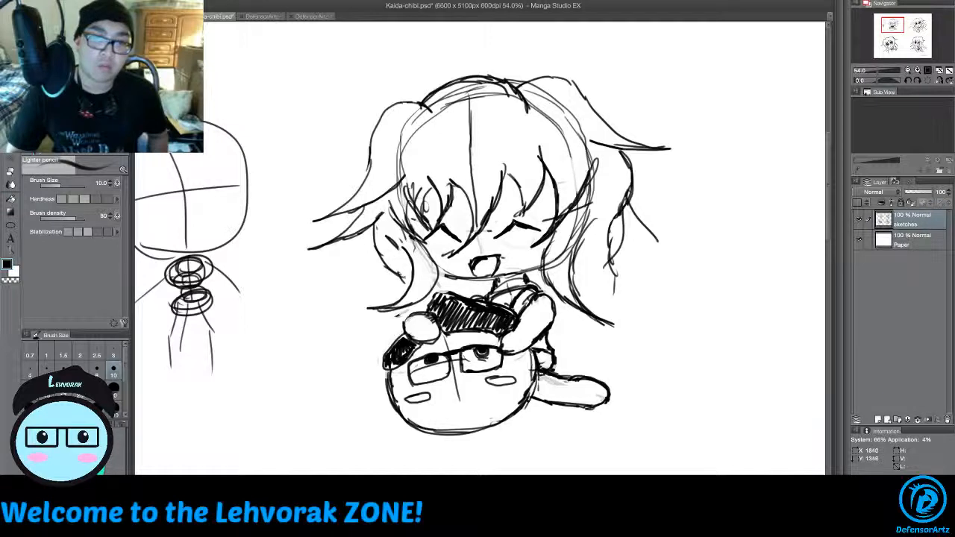
left_click_drag(395, 280, 329, 302)
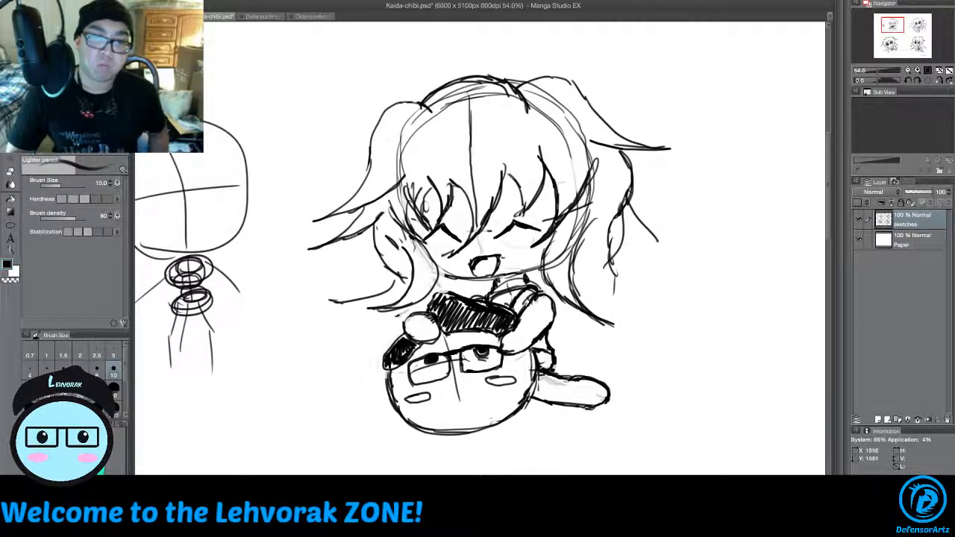
key("ctrl+z")
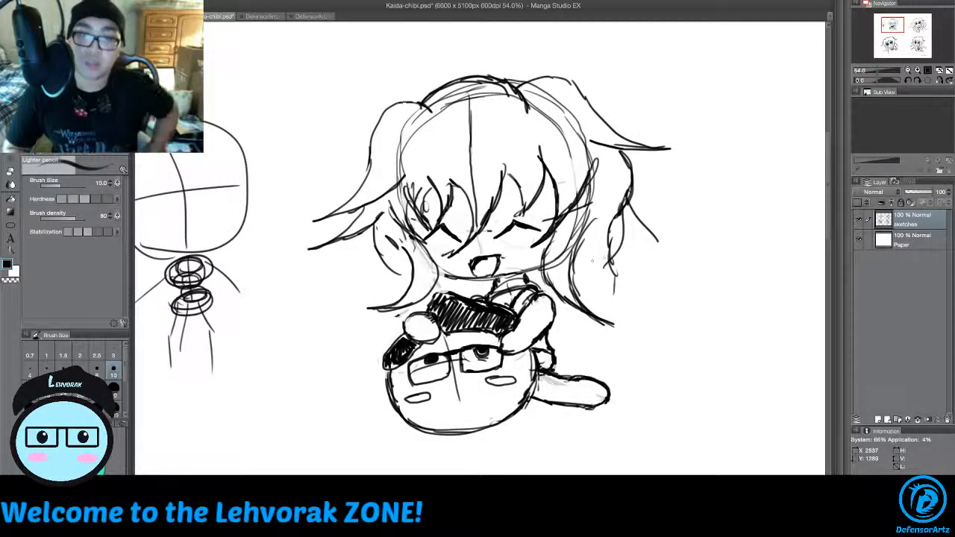
Step: Add long pointed locks trailing down behind the right shoulder and erase the construction lines inside the upper head
left_click_drag(614, 286, 654, 329)
left_click_drag(653, 329, 581, 264)
left_click_drag(564, 309, 645, 377)
left_click_drag(614, 345, 644, 373)
mouse_move(596, 278)
left_mouse_down()
mouse_move(604, 322)
mouse_move(647, 377)
left_mouse_up()
left_click_drag(554, 298, 556, 317)
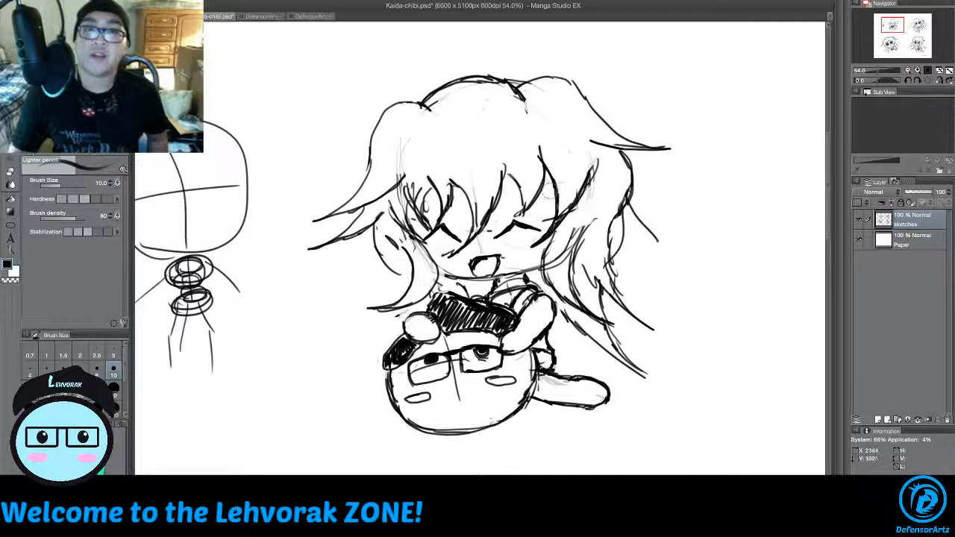
Step: Darken the hair outline over the crown's right bump and down the left side, extending the left flick to a sharp point
left_click_drag(518, 81, 572, 76)
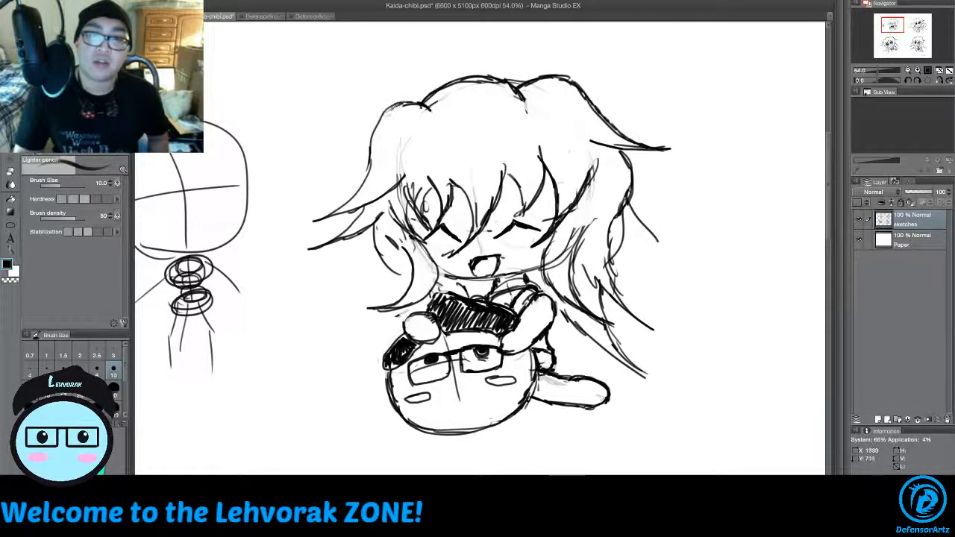
mouse_move(370, 134)
left_mouse_down()
mouse_move(370, 176)
mouse_move(390, 110)
mouse_move(416, 105)
mouse_move(342, 203)
left_mouse_up()
mouse_move(370, 161)
left_mouse_down()
mouse_move(356, 190)
mouse_move(299, 228)
left_mouse_up()
left_click_drag(346, 203, 327, 219)
left_click_drag(350, 207, 313, 224)
left_click_drag(376, 197, 337, 217)
mouse_move(391, 185)
left_mouse_down()
mouse_move(360, 208)
mouse_move(407, 171)
left_mouse_up()
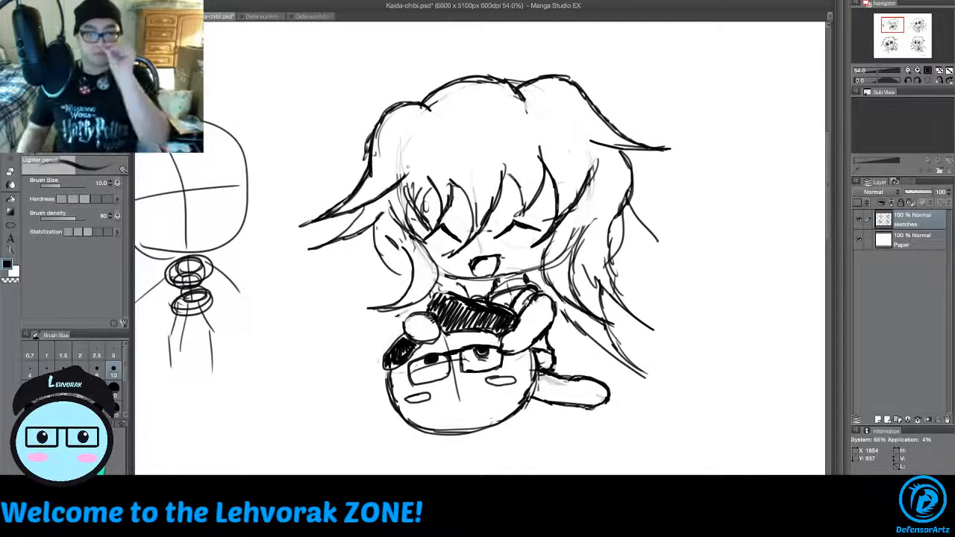
Step: Erase the unused head-and-body guide sketch beside the new chibi pair
scroll(407, 169, "down", 6)
scroll(407, 168, "up", 3)
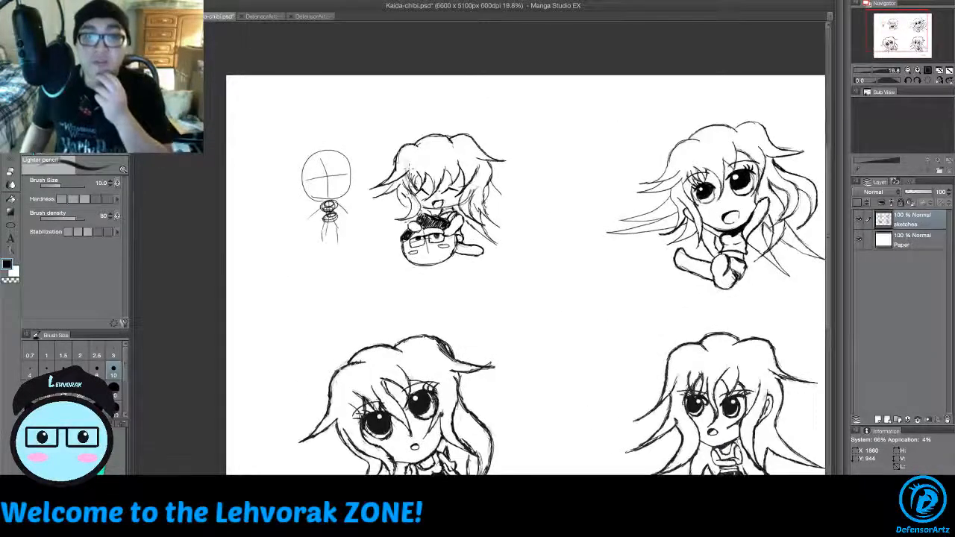
scroll(408, 163, "up", 1)
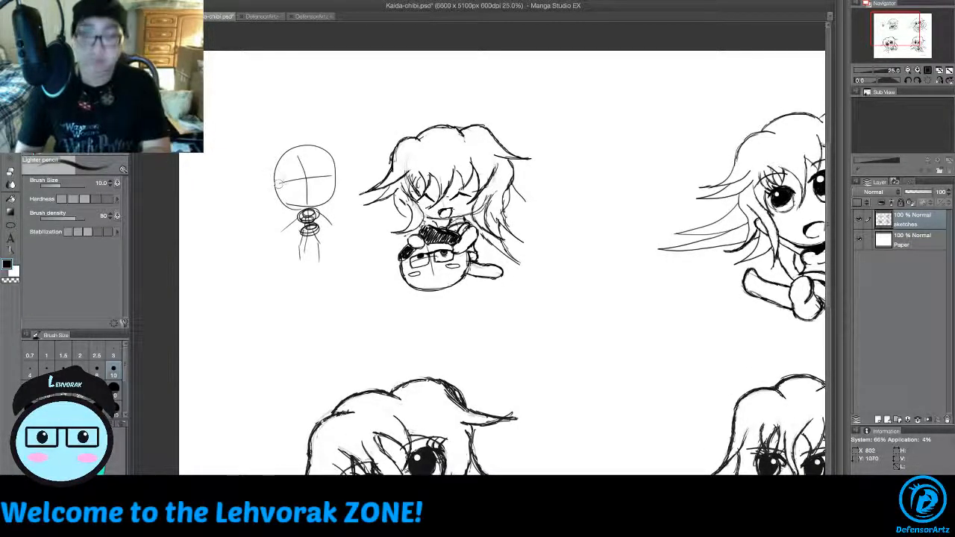
mouse_move(291, 158)
left_mouse_down()
mouse_move(313, 228)
mouse_move(306, 206)
mouse_move(299, 246)
mouse_move(315, 269)
left_mouse_up()
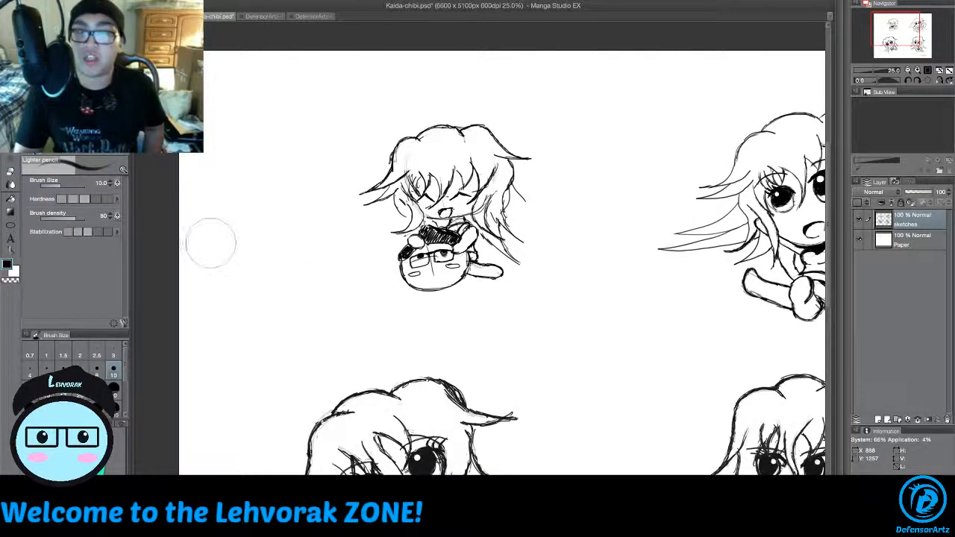
Step: Pencil long pointed hair locks sweeping outward on the left side of the chibi, beside the shoulder and the round head
scroll(345, 187, "up", 7)
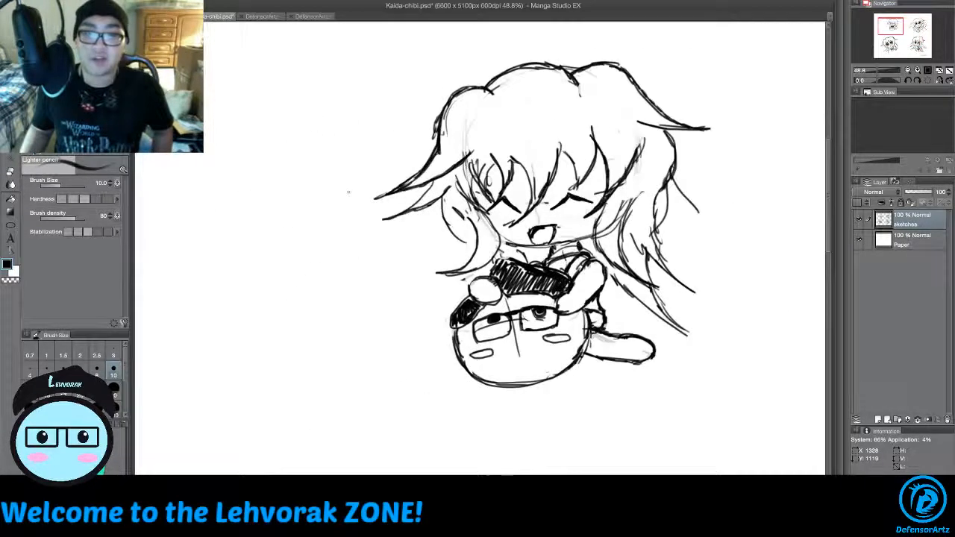
scroll(502, 228, "down", 9)
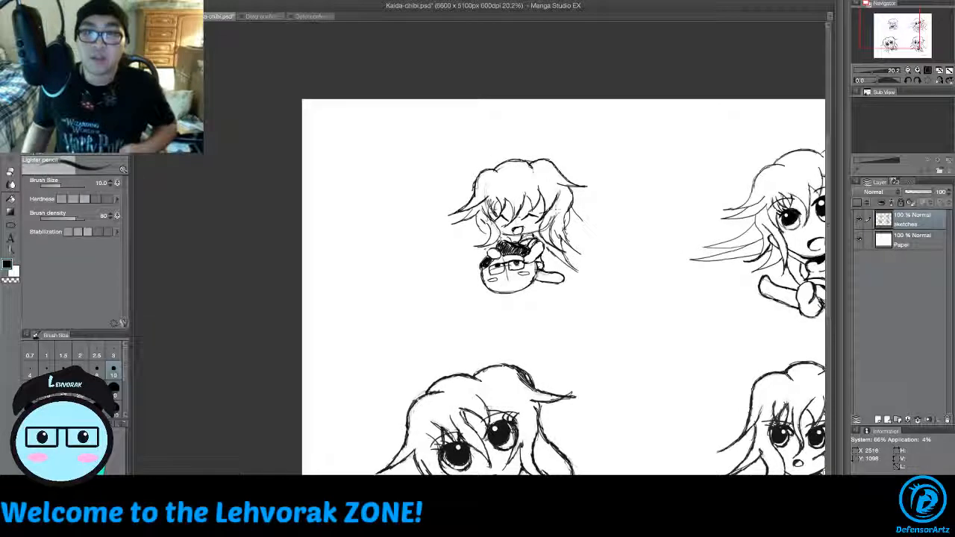
scroll(551, 205, "up", 3)
scroll(547, 210, "up", 2)
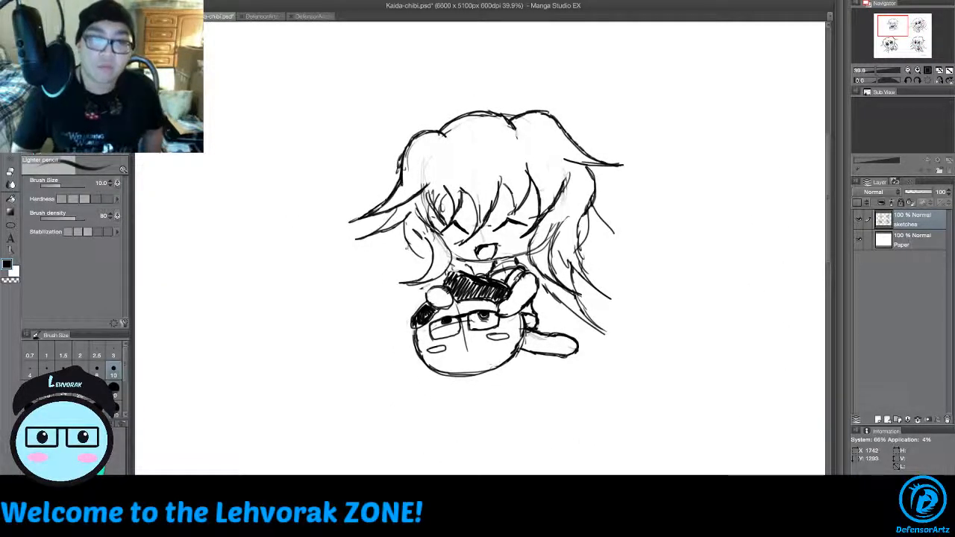
mouse_move(408, 239)
left_mouse_down()
mouse_move(359, 281)
mouse_move(417, 267)
left_mouse_up()
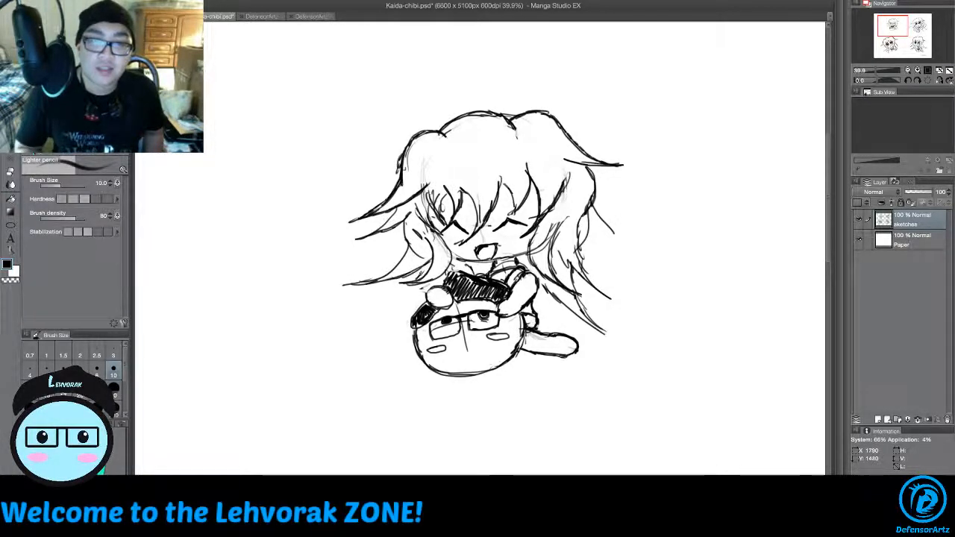
left_click_drag(412, 306, 338, 331)
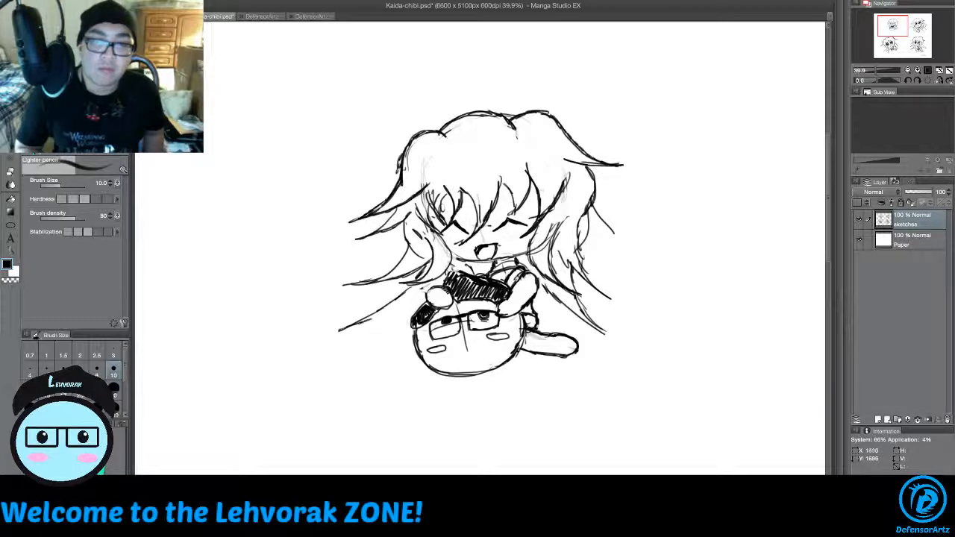
left_click_drag(414, 304, 355, 325)
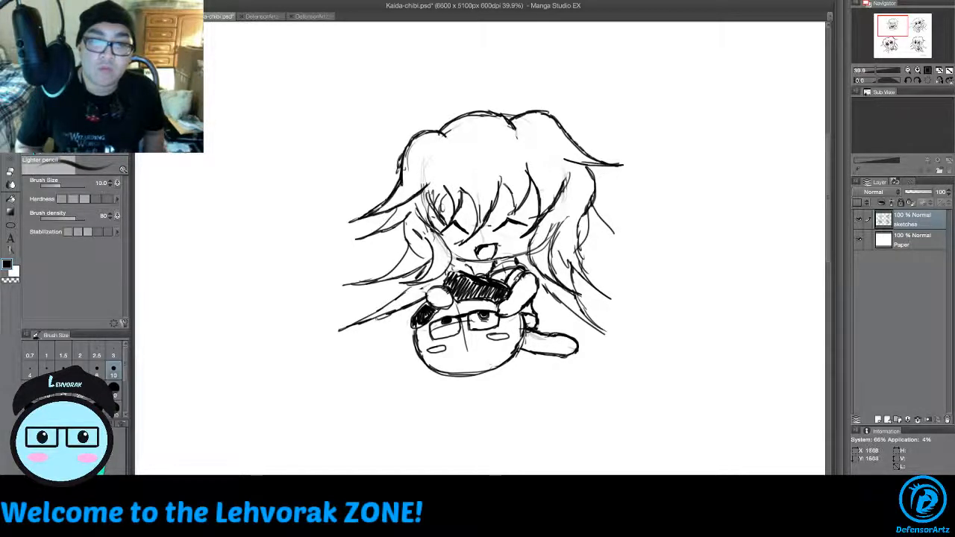
left_click_drag(413, 287, 360, 321)
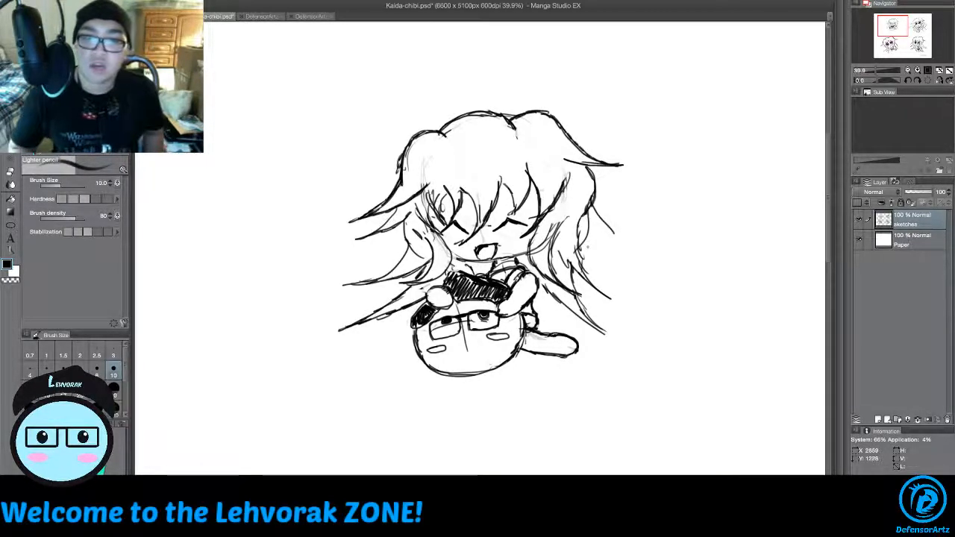
Step: Pencil a long wavy lock flowing down the right side of the hair and extend the inner locks down to its tip
mouse_move(589, 255)
left_mouse_down()
mouse_move(653, 322)
mouse_move(627, 359)
left_mouse_up()
left_click_drag(614, 308, 599, 295)
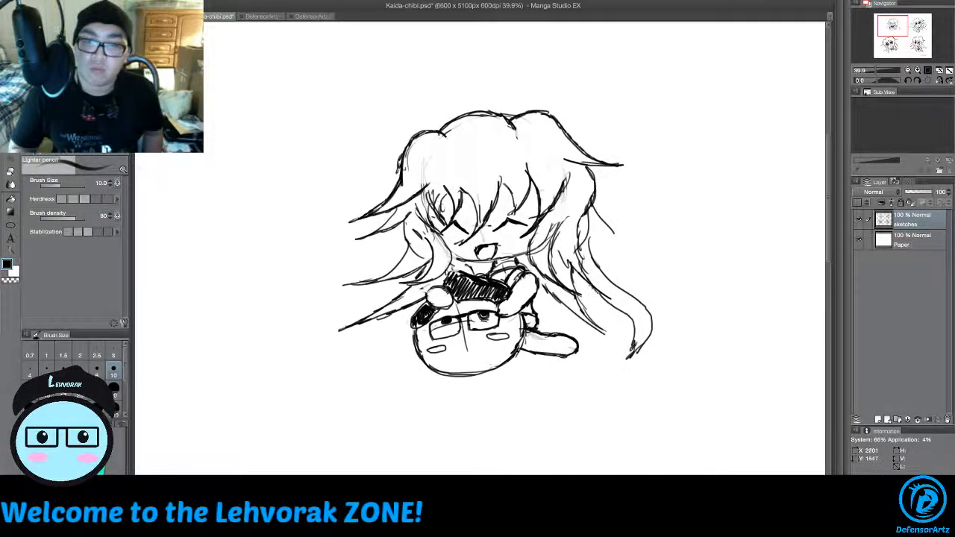
left_click_drag(593, 220, 587, 245)
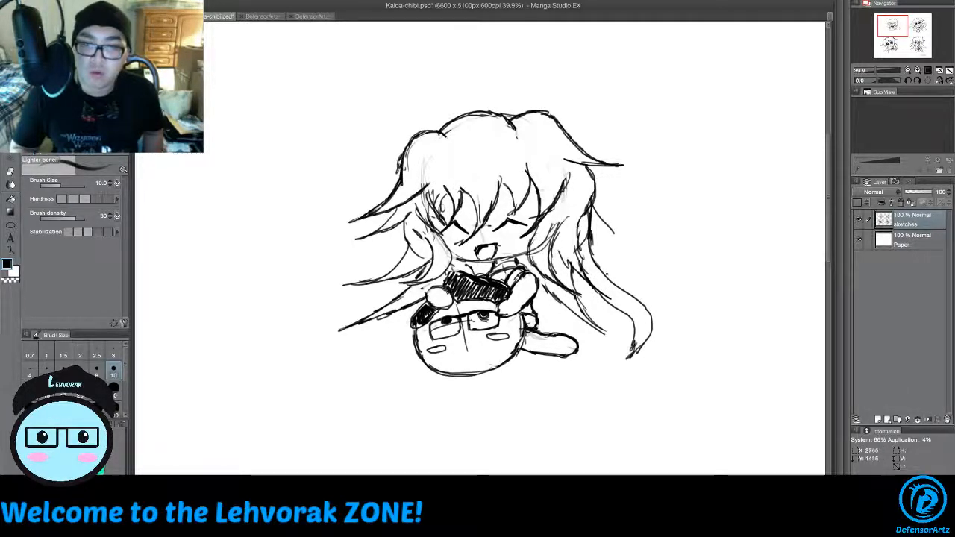
left_click_drag(607, 274, 653, 315)
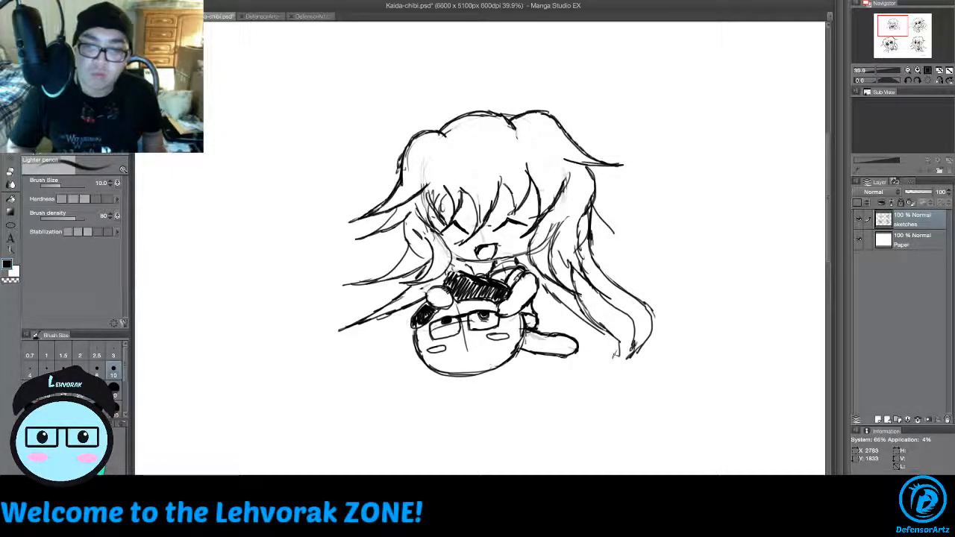
mouse_move(618, 342)
left_mouse_down()
mouse_move(619, 357)
mouse_move(620, 346)
left_mouse_up()
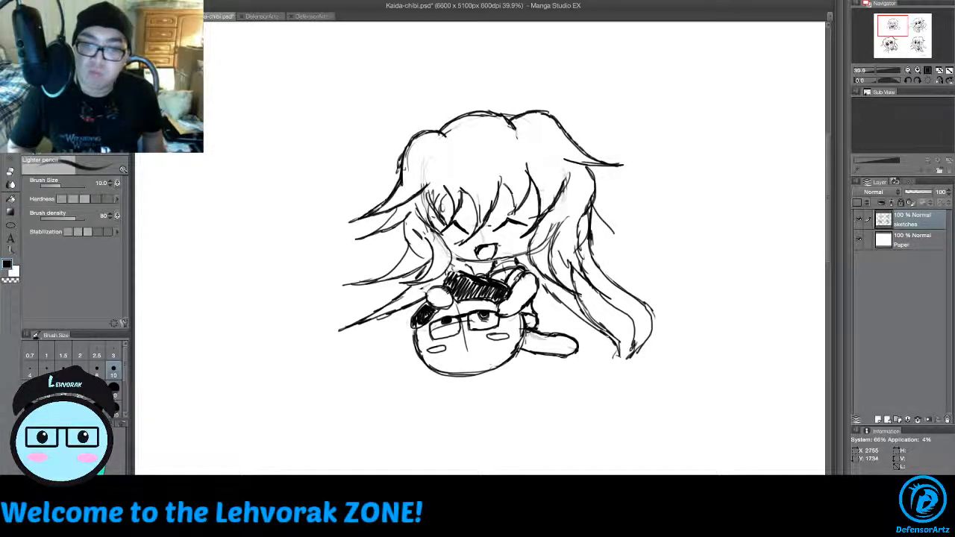
left_click_drag(587, 319, 608, 334)
mouse_move(564, 307)
left_mouse_down()
mouse_move(585, 320)
mouse_move(535, 309)
mouse_move(573, 322)
left_mouse_up()
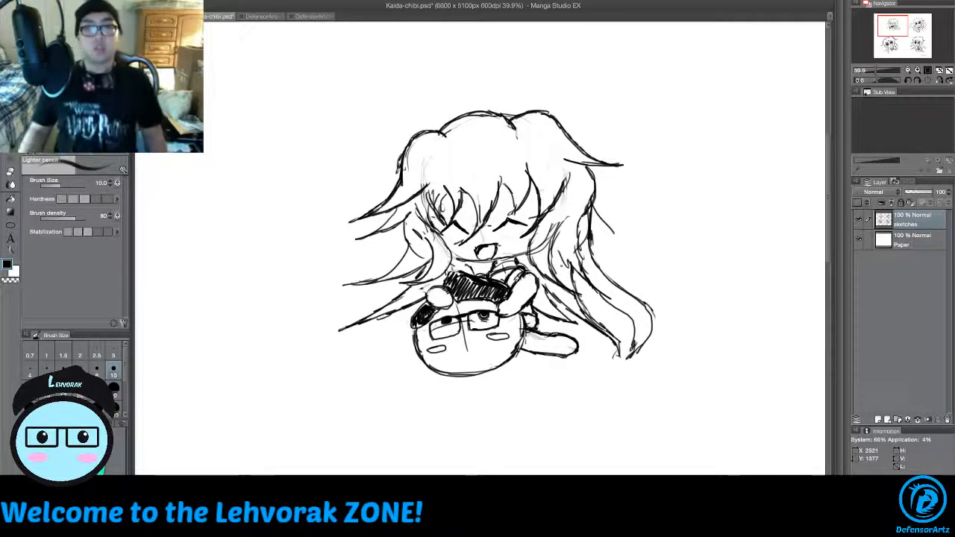
Step: Lasso the whole chibi pair, enlarge it proportionally to 115%, and clear the selection
scroll(562, 265, "down", 2)
scroll(562, 265, "up", 1)
key("m")
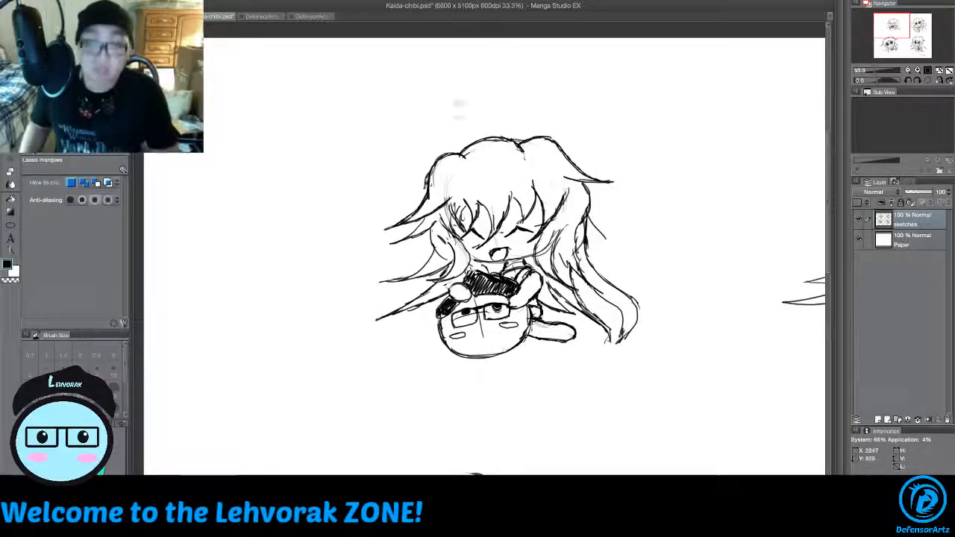
mouse_move(412, 107)
left_mouse_down()
mouse_move(684, 244)
mouse_move(676, 367)
mouse_move(556, 403)
mouse_move(387, 387)
mouse_move(333, 336)
mouse_move(351, 160)
left_mouse_up()
key("ctrl+t")
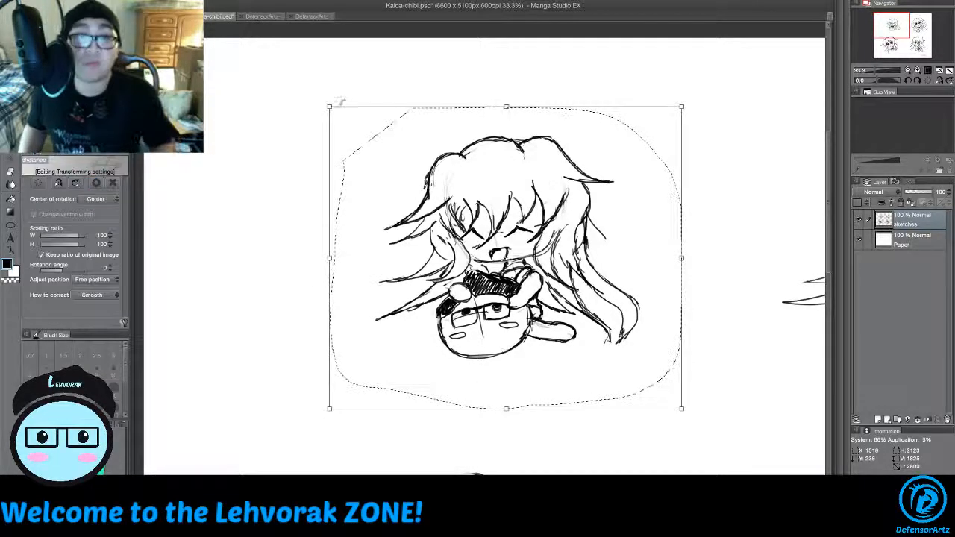
left_click_drag(330, 107, 277, 62)
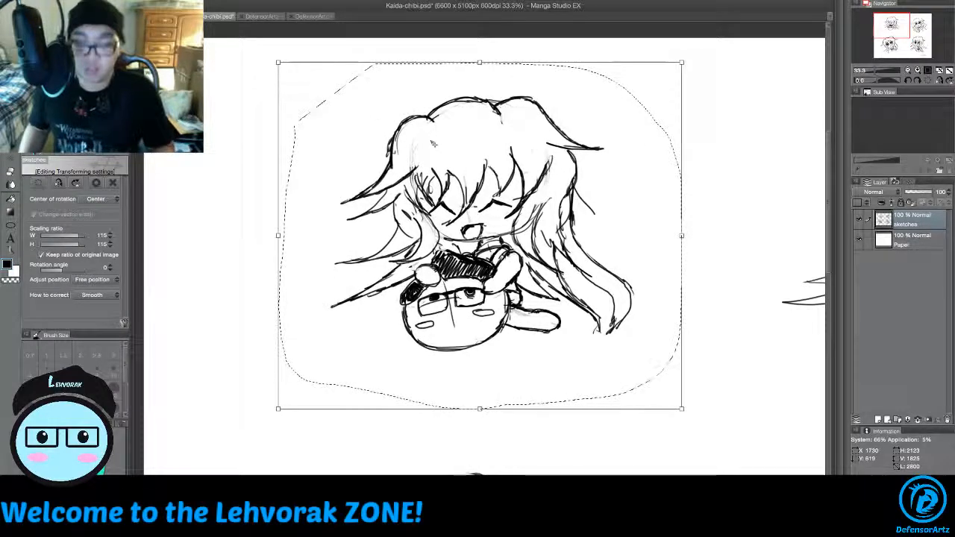
key("Return")
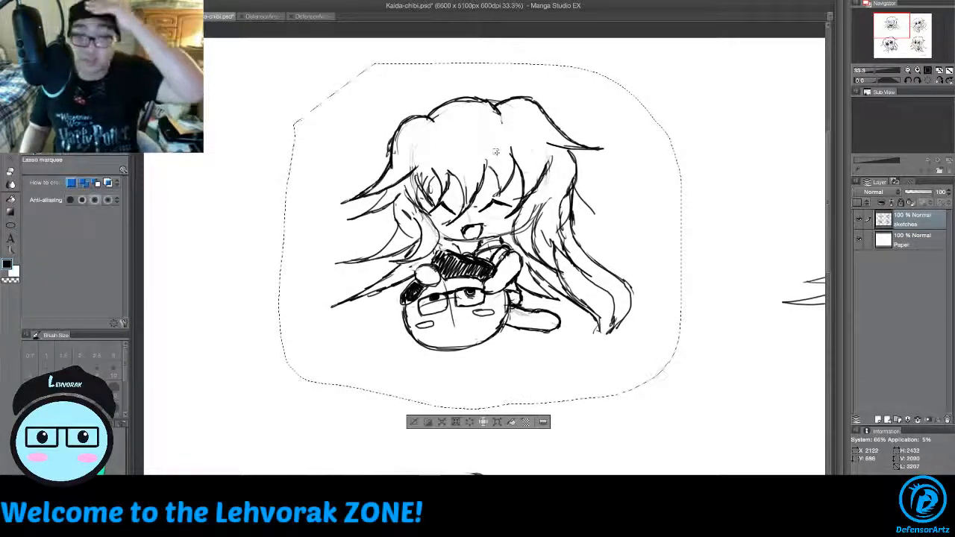
key("ctrl+d")
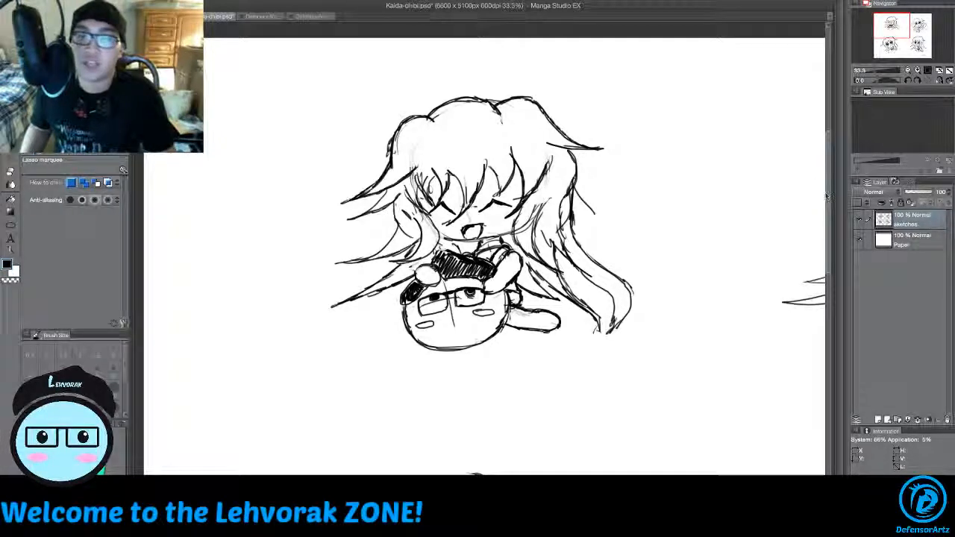
Step: Erase the leftover construction lines in the forehead and around the left fringe using a smaller eraser
left_click_drag(826, 196, 826, 179)
scroll(421, 182, "up", 3)
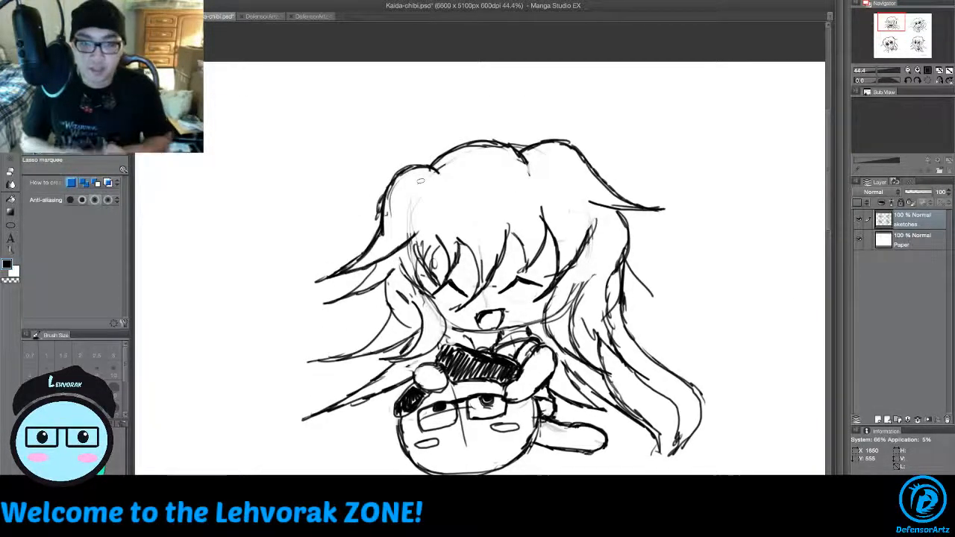
key("e")
key("bracketleft")
key("bracketleft")
key("bracketleft")
key("bracketleft")
key("bracketleft")
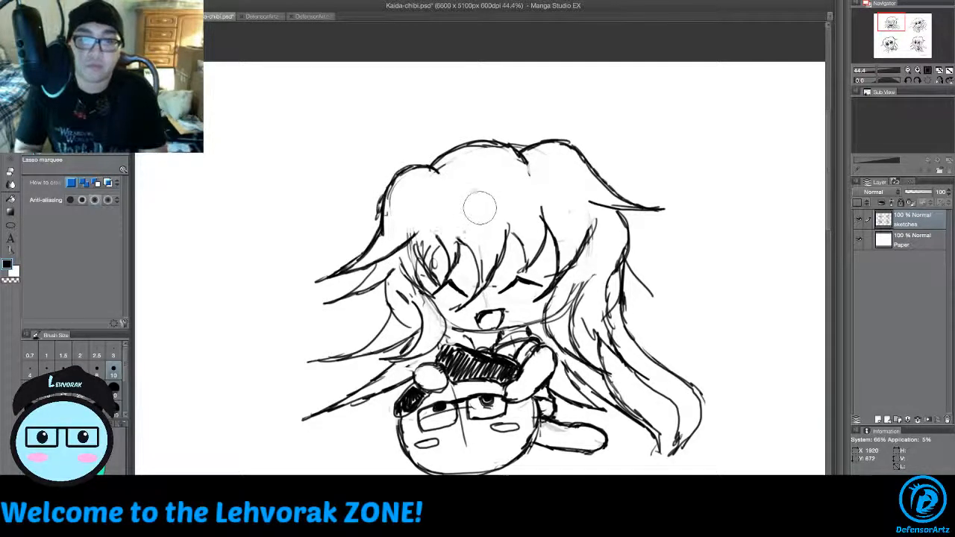
left_click_drag(480, 209, 458, 226)
key("bracketleft")
key("bracketleft")
key("bracketleft")
key("bracketleft")
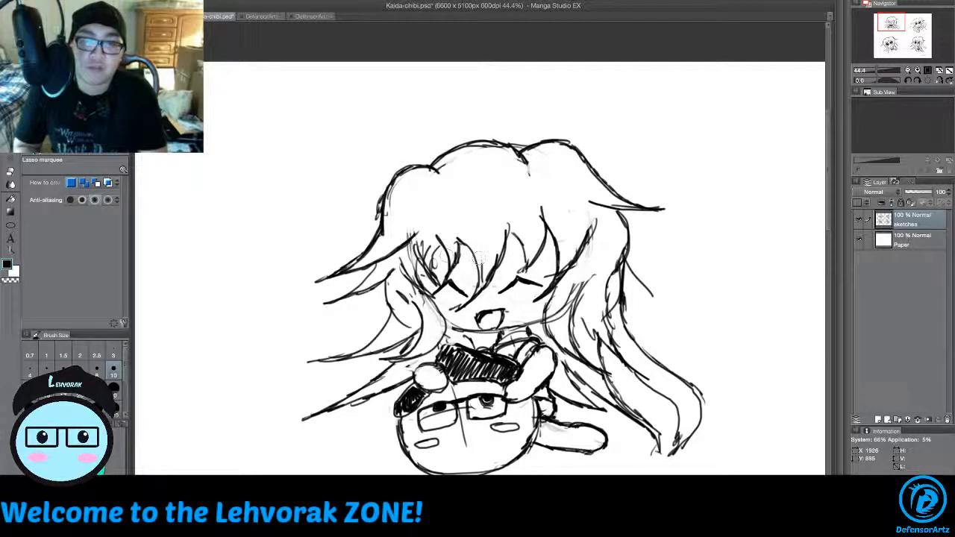
mouse_move(405, 262)
left_mouse_down()
mouse_move(418, 244)
mouse_move(405, 231)
left_mouse_up()
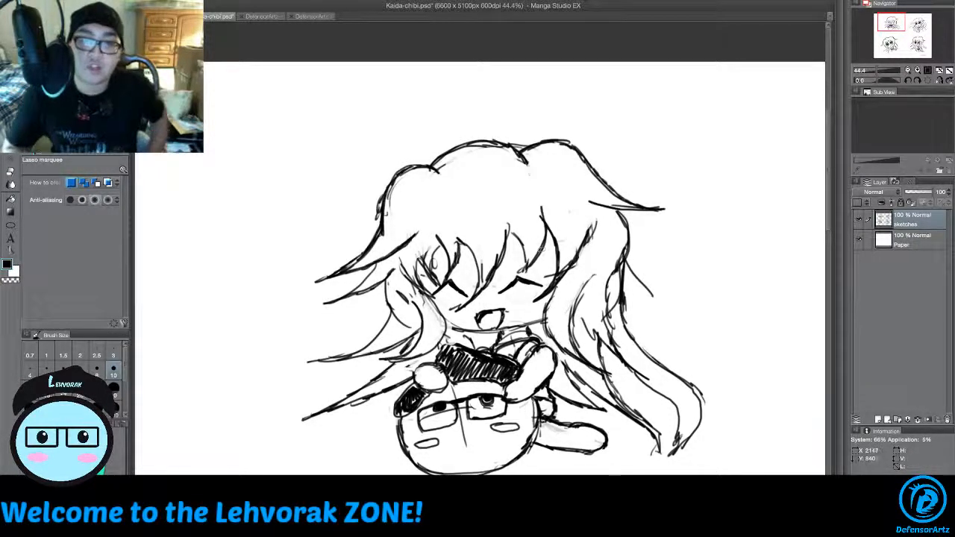
Step: Darken the chibi's face outline with the pencil along both cheeks and the jaw, and firm up the adjoining hair lines
key("p")
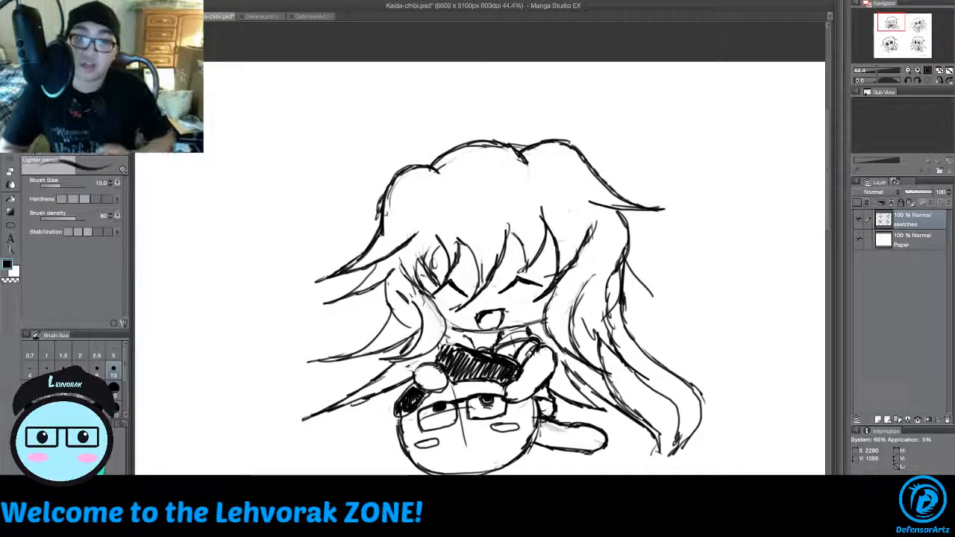
left_click_drag(555, 292, 546, 330)
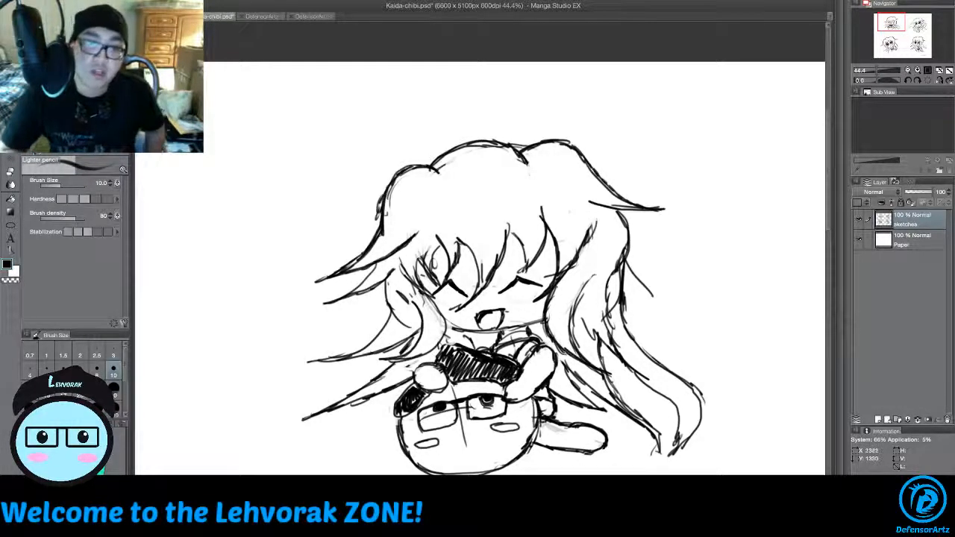
left_click_drag(431, 297, 445, 320)
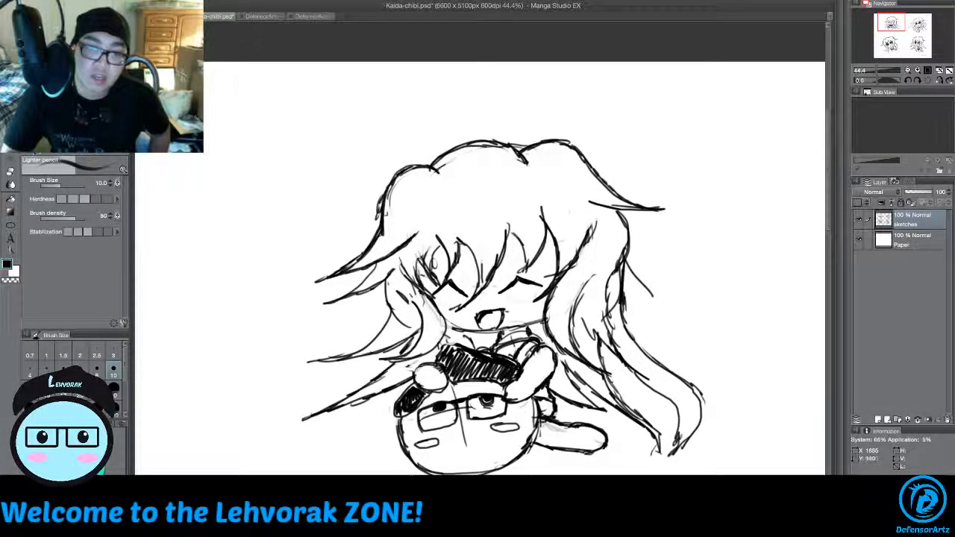
mouse_move(419, 259)
left_mouse_down()
mouse_move(421, 288)
mouse_move(448, 332)
mouse_move(406, 359)
left_mouse_up()
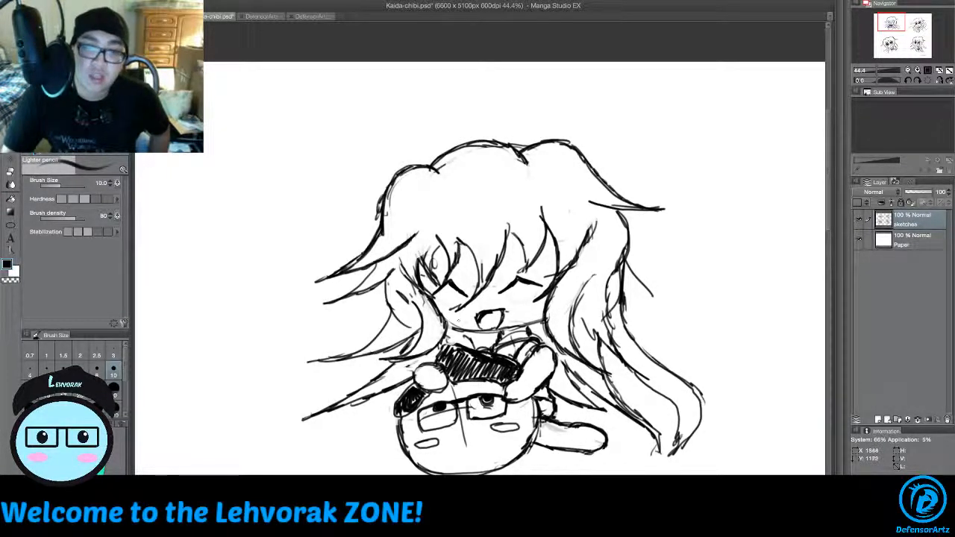
left_click_drag(448, 325, 462, 331)
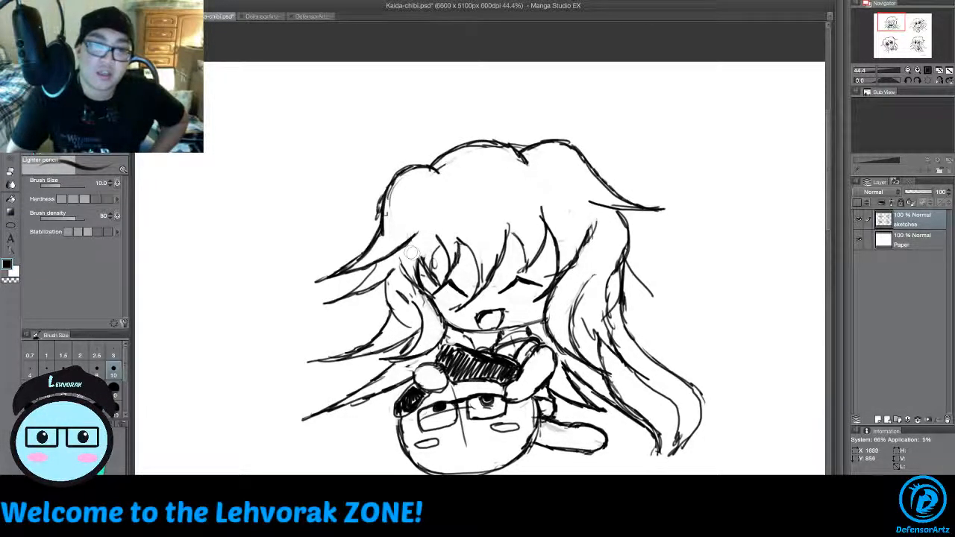
Step: Erase the messy lines in the left fringe and redraw the strands beside the left closed eye
mouse_move(418, 248)
left_mouse_down()
mouse_move(435, 279)
mouse_move(425, 261)
left_mouse_up()
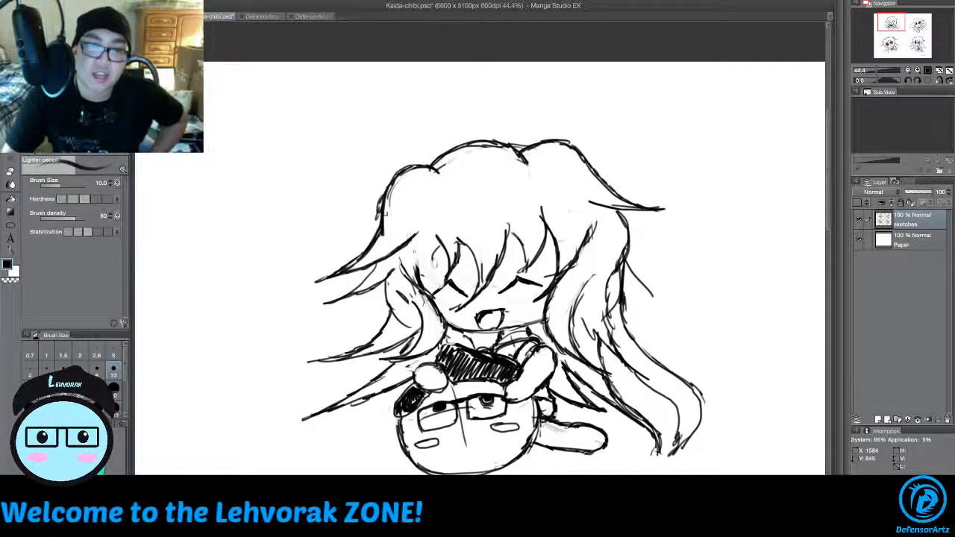
left_click_drag(437, 248, 437, 292)
mouse_move(420, 264)
left_mouse_down()
mouse_move(436, 293)
mouse_move(423, 274)
left_mouse_up()
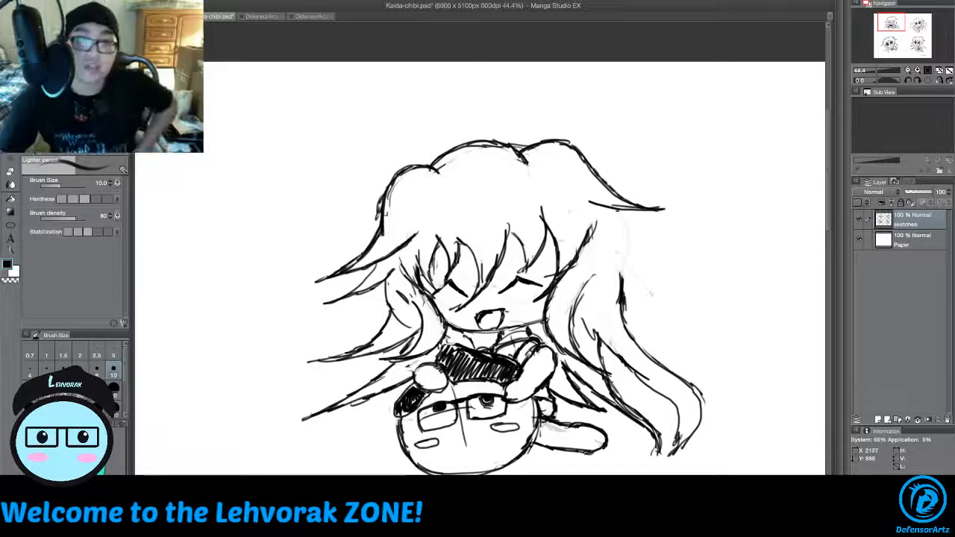
Step: Redraw the right outer hair as one continuous line and erase the stray marks outside the left side of the crown
left_click_drag(621, 280, 628, 204)
left_click_drag(625, 256, 629, 216)
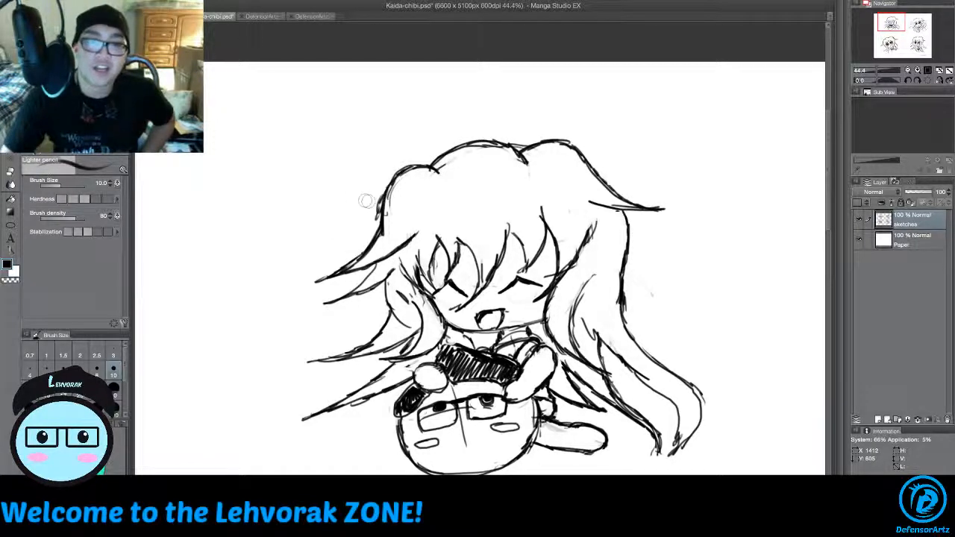
mouse_move(370, 200)
left_mouse_down()
mouse_move(377, 194)
mouse_move(378, 210)
mouse_move(382, 185)
left_mouse_up()
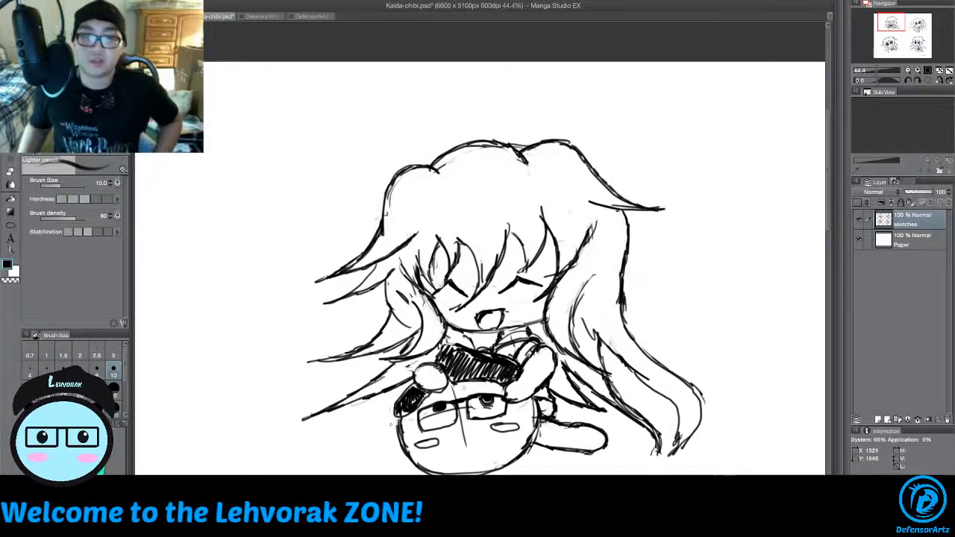
Step: Lasso the chibi leaning over the bespectacled head, enlarge it slightly, reposition it above the lower sketch, apply the transform and deselect
scroll(469, 384, "down", 5)
scroll(470, 385, "up", 2)
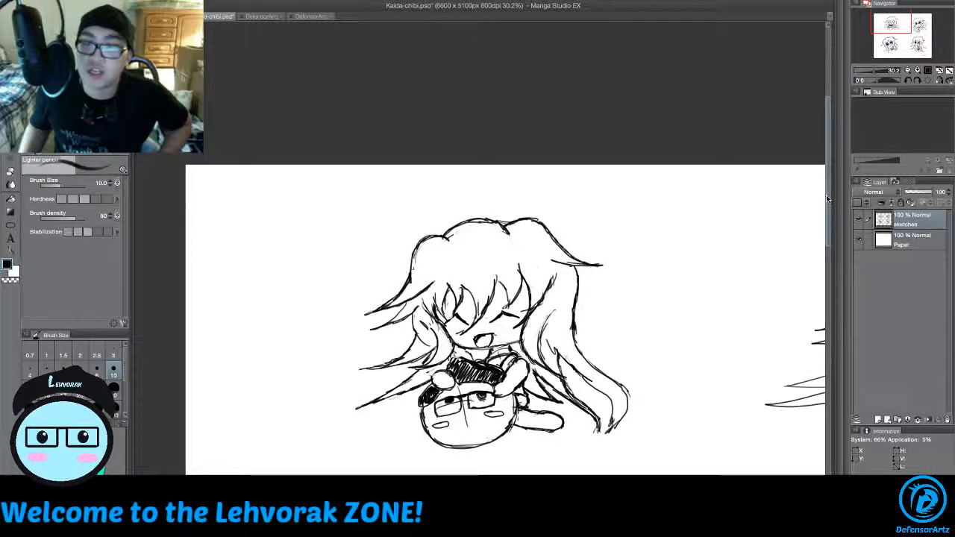
mouse_move(827, 193)
left_mouse_down()
mouse_move(827, 256)
mouse_move(827, 227)
left_mouse_up()
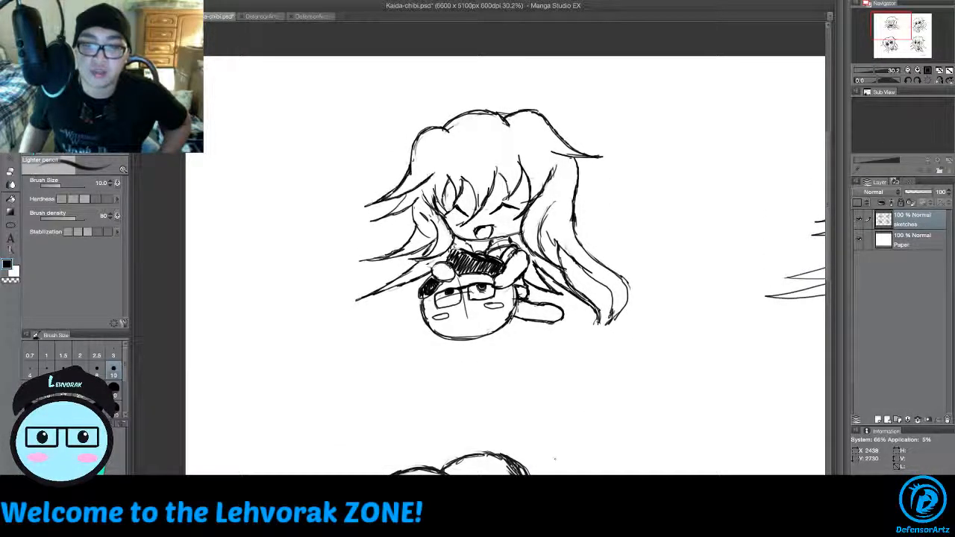
mouse_move(497, 479)
left_mouse_down()
mouse_move(573, 479)
mouse_move(515, 479)
left_mouse_up()
key("m")
mouse_move(370, 97)
left_mouse_down()
mouse_move(560, 88)
mouse_move(575, 415)
mouse_move(355, 379)
mouse_move(277, 249)
mouse_move(284, 191)
left_mouse_up()
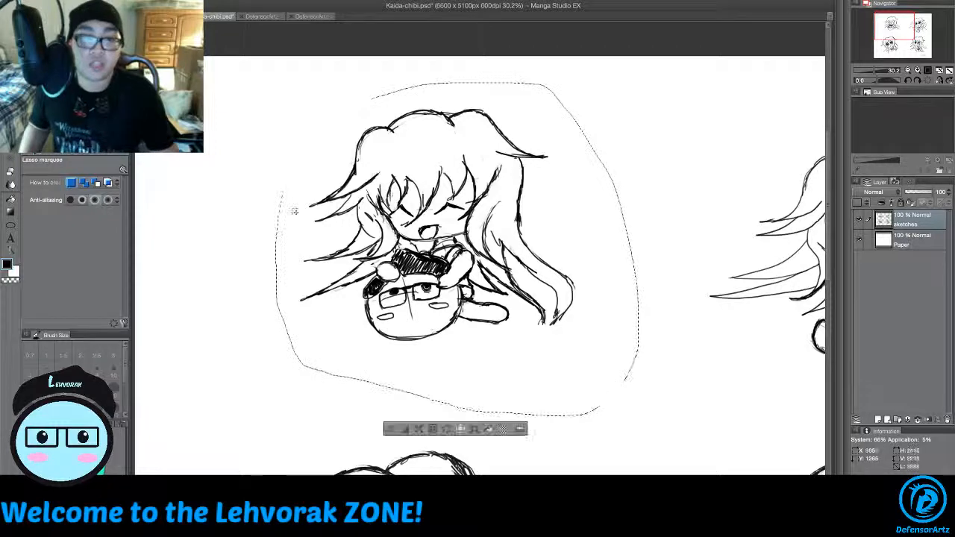
key("ctrl+t")
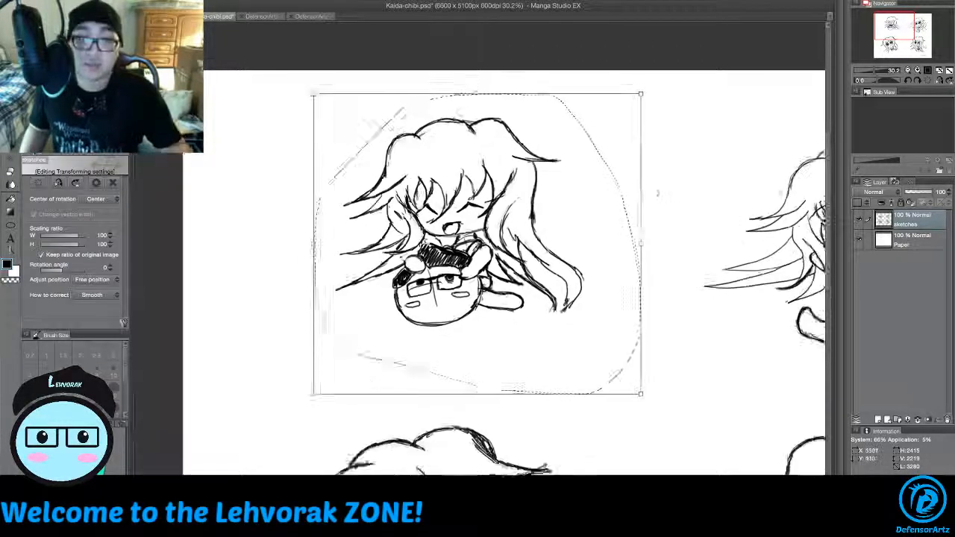
scroll(657, 193, "down", 2)
scroll(657, 193, "up", 1)
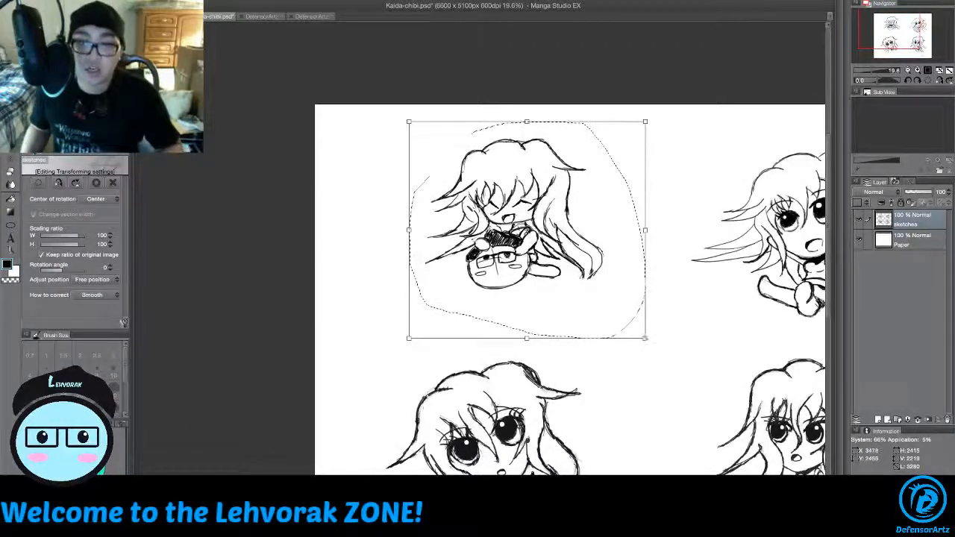
left_click_drag(656, 351, 656, 349)
left_click_drag(544, 228, 522, 244)
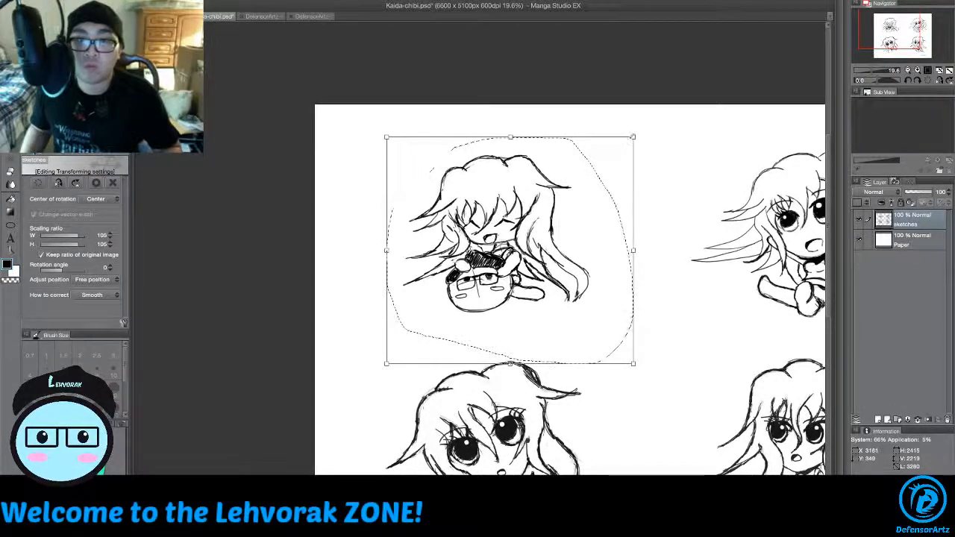
left_click_drag(634, 137, 644, 127)
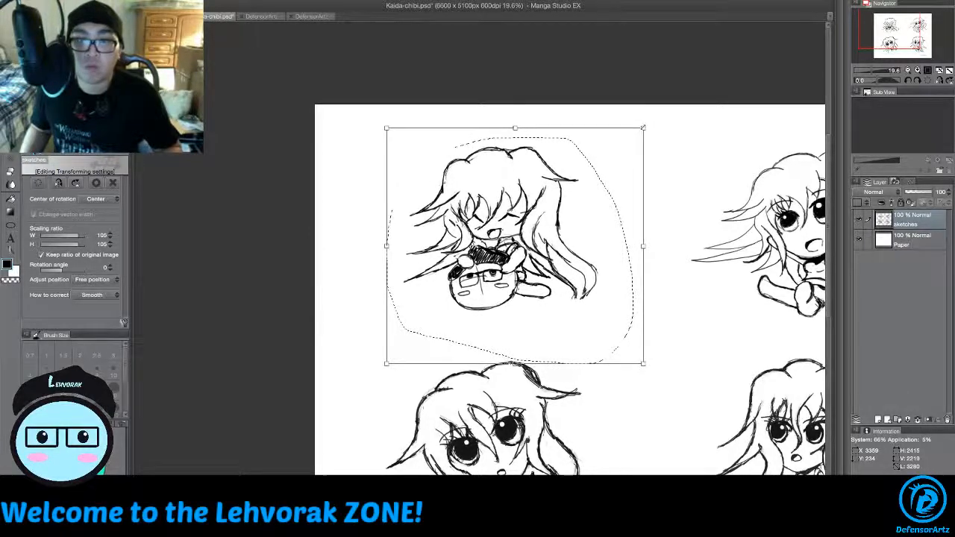
key("Return")
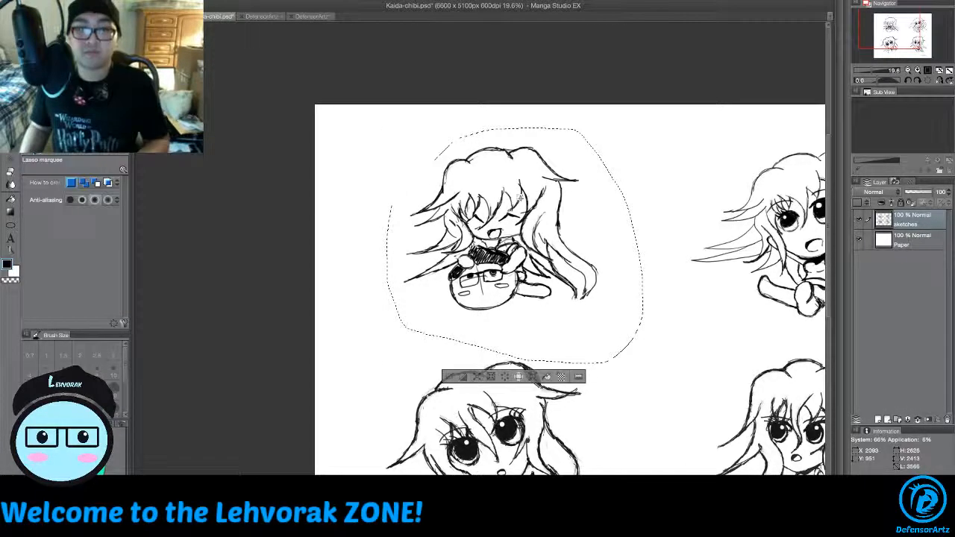
key("ctrl+d")
Step: Thicken the right closed eye with the pencil and draw arched brow lines and short upper lashes over both eyes
scroll(471, 196, "up", 5)
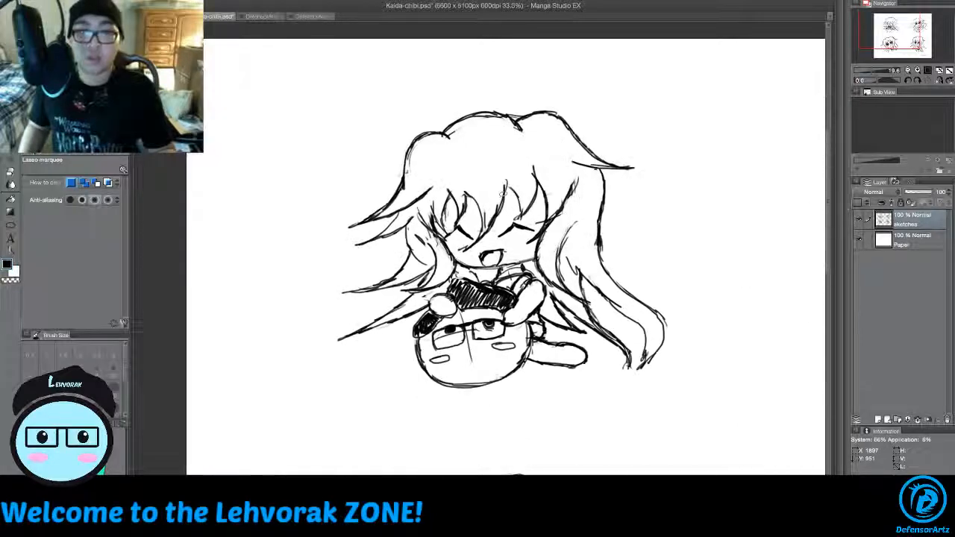
key("p")
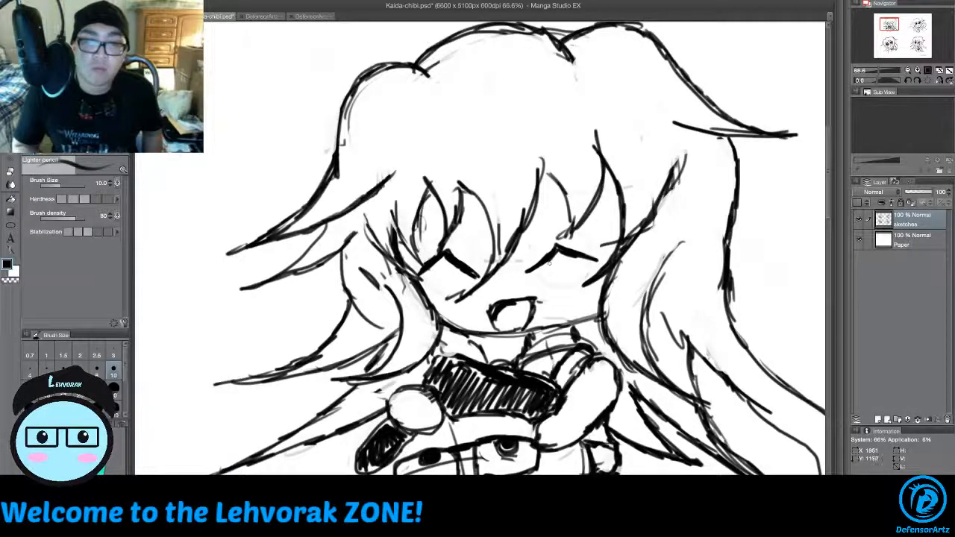
mouse_move(525, 271)
left_mouse_down()
mouse_move(555, 246)
mouse_move(588, 261)
left_mouse_up()
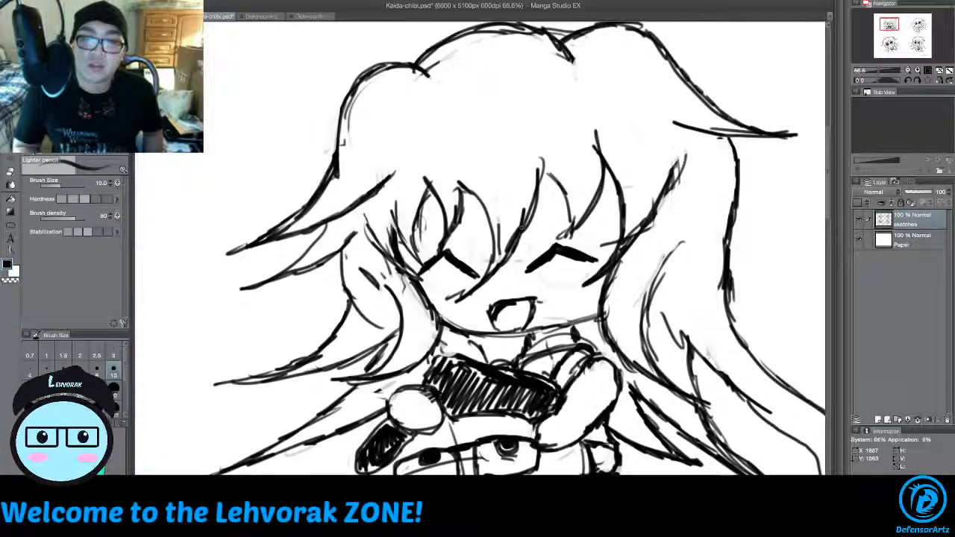
mouse_move(523, 228)
left_mouse_down()
mouse_move(569, 202)
mouse_move(617, 222)
left_mouse_up()
left_click_drag(549, 206, 594, 209)
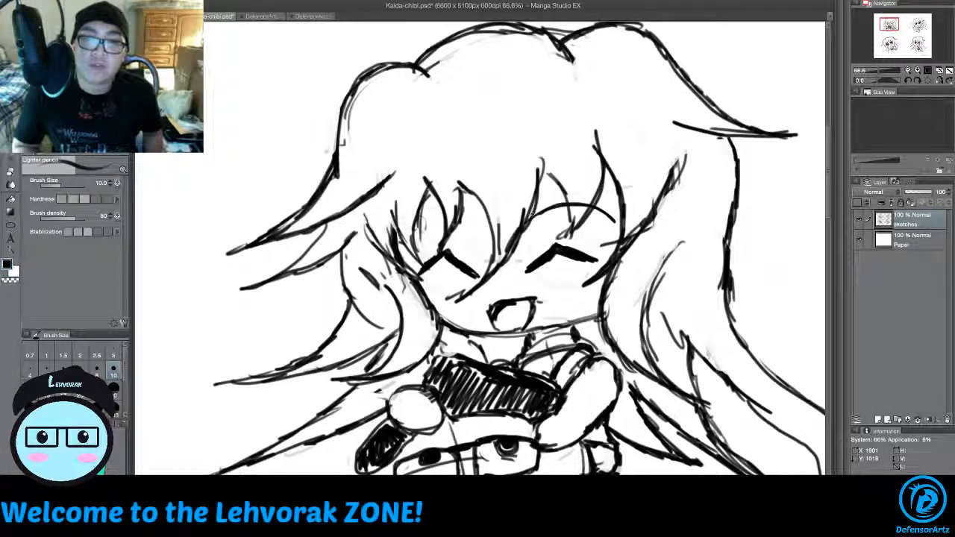
mouse_move(474, 221)
left_mouse_down()
mouse_move(441, 213)
mouse_move(397, 232)
left_mouse_up()
mouse_move(445, 215)
left_mouse_down()
mouse_move(396, 235)
mouse_move(475, 221)
left_mouse_up()
mouse_move(578, 234)
left_mouse_down()
mouse_move(575, 251)
mouse_move(594, 262)
mouse_move(593, 239)
mouse_move(605, 244)
mouse_move(596, 259)
left_mouse_up()
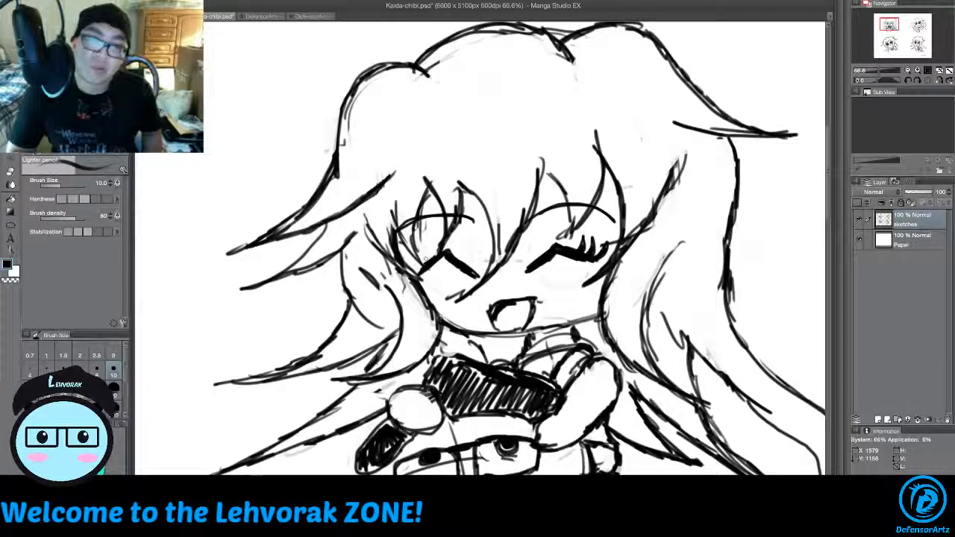
mouse_move(409, 258)
left_mouse_down()
mouse_move(419, 272)
mouse_move(439, 255)
mouse_move(431, 259)
left_mouse_up()
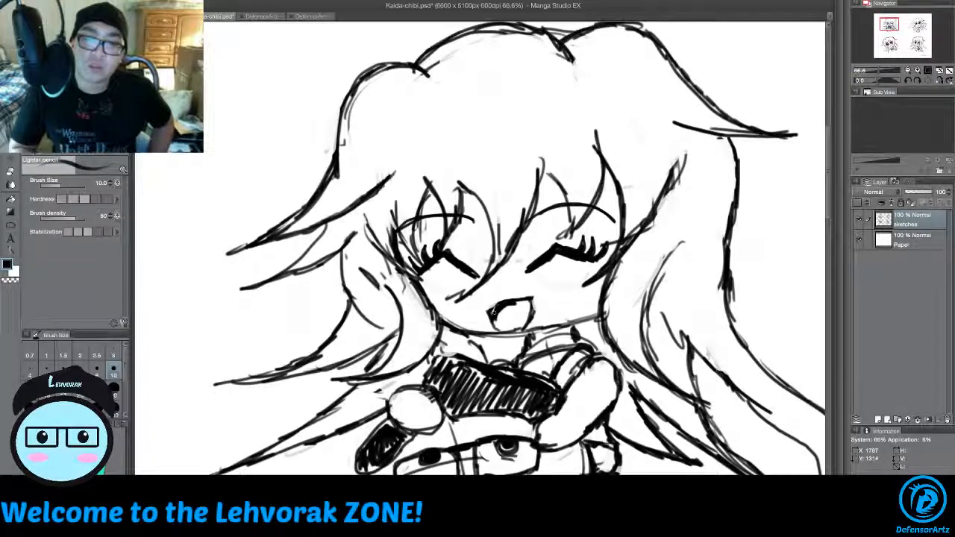
Step: Darken the open mouth and jaw outline, and fill the collar patch under the right side of the chin with black
mouse_move(506, 303)
left_mouse_down()
mouse_move(526, 301)
mouse_move(532, 317)
mouse_move(498, 331)
mouse_move(515, 335)
mouse_move(607, 312)
left_mouse_up()
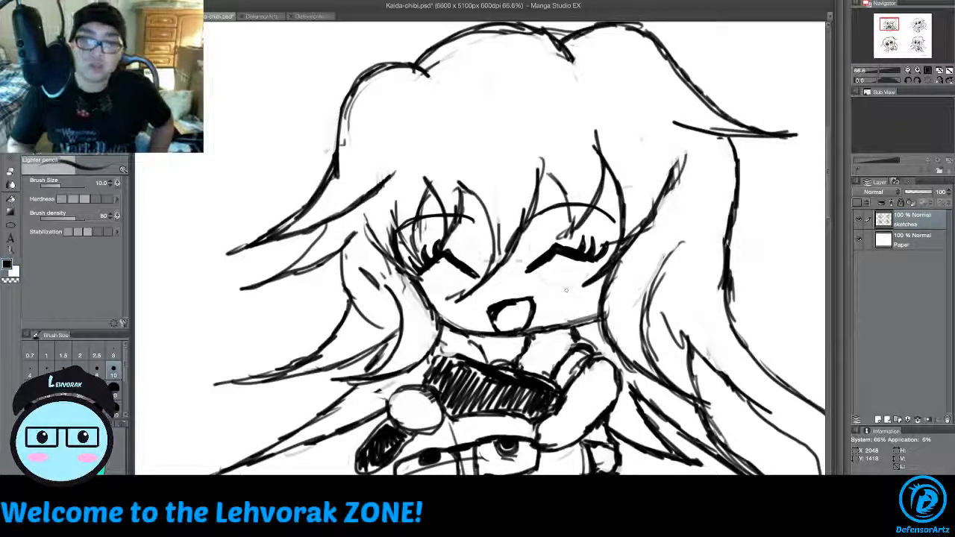
mouse_move(577, 341)
left_mouse_down()
mouse_move(551, 348)
mouse_move(551, 334)
mouse_move(571, 324)
mouse_move(553, 329)
mouse_move(558, 341)
mouse_move(539, 337)
mouse_move(593, 351)
left_mouse_up()
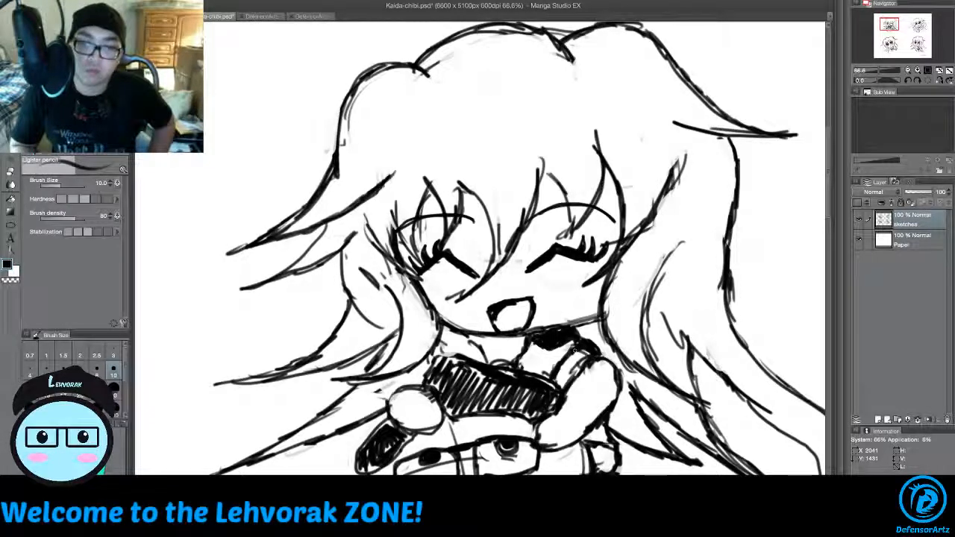
mouse_move(493, 363)
left_mouse_down()
mouse_move(517, 363)
mouse_move(501, 356)
mouse_move(522, 351)
left_mouse_up()
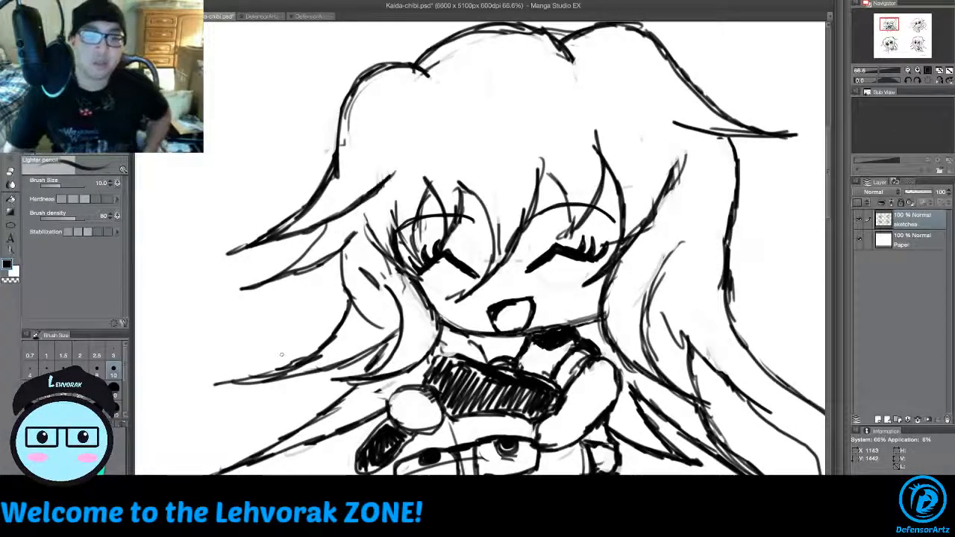
Step: Darken the flowing hair locks on the left side of the face and remove the short stray strand inside them
left_click_drag(270, 376, 222, 382)
mouse_move(282, 357)
left_mouse_down()
mouse_move(260, 370)
mouse_move(270, 369)
left_mouse_up()
mouse_move(318, 354)
left_mouse_down()
mouse_move(276, 368)
mouse_move(334, 336)
mouse_move(350, 297)
mouse_move(384, 330)
left_mouse_up()
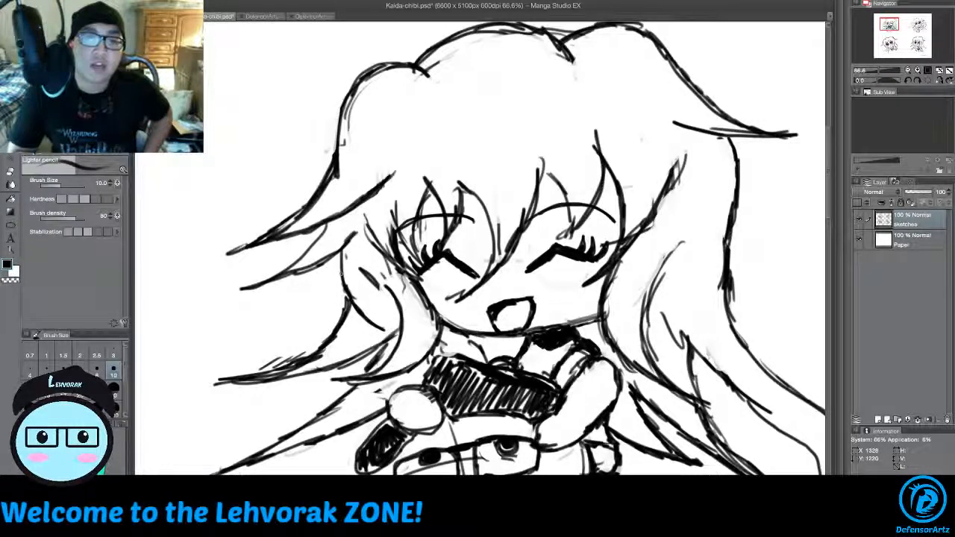
left_click_drag(342, 252, 347, 295)
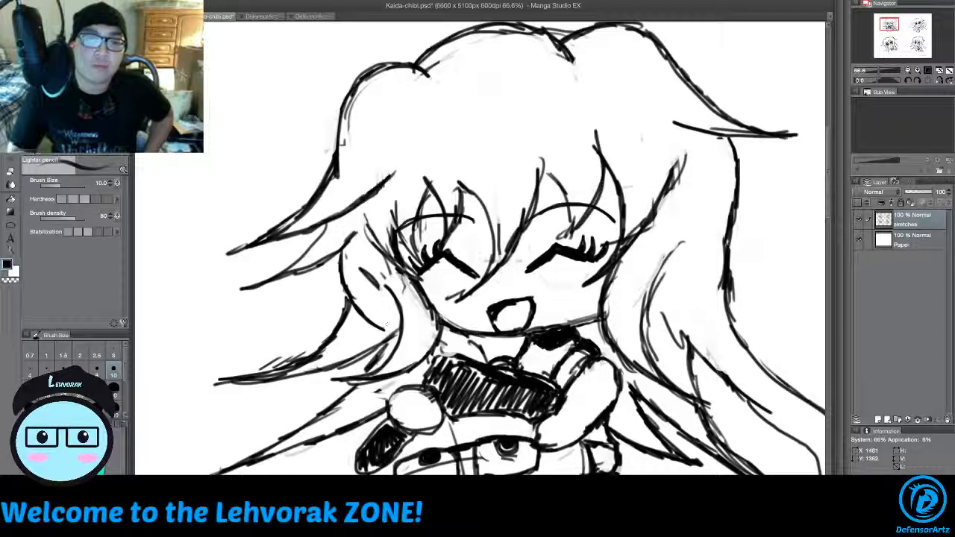
left_click_drag(364, 268, 372, 284)
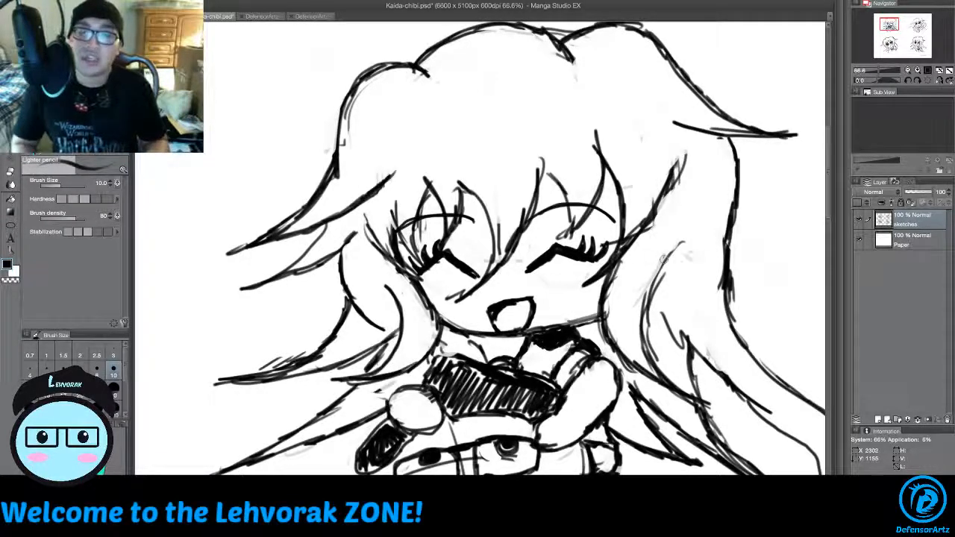
Step: Redraw the inner and outer lines of the long right hair lock and clean up its pointed tip
left_click_drag(829, 211, 830, 231)
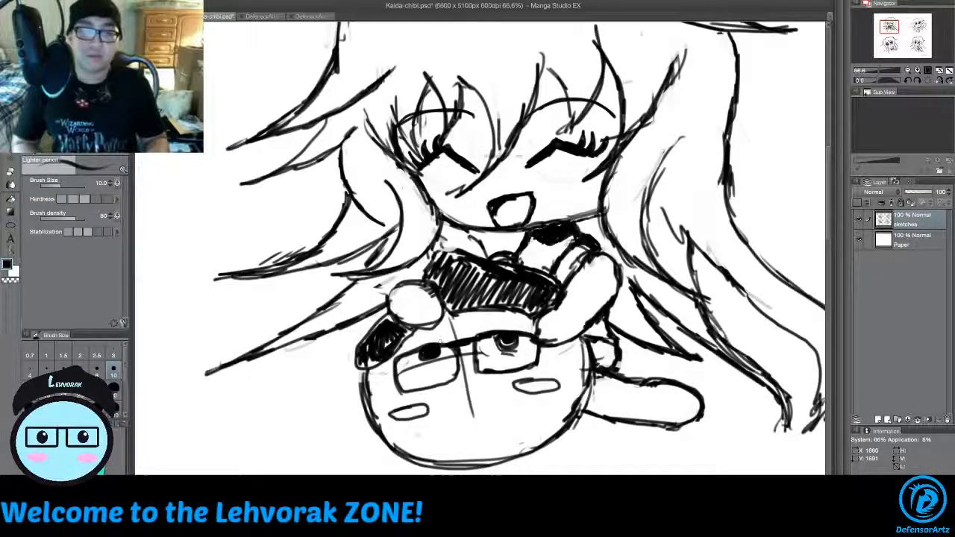
left_click_drag(411, 478, 439, 478)
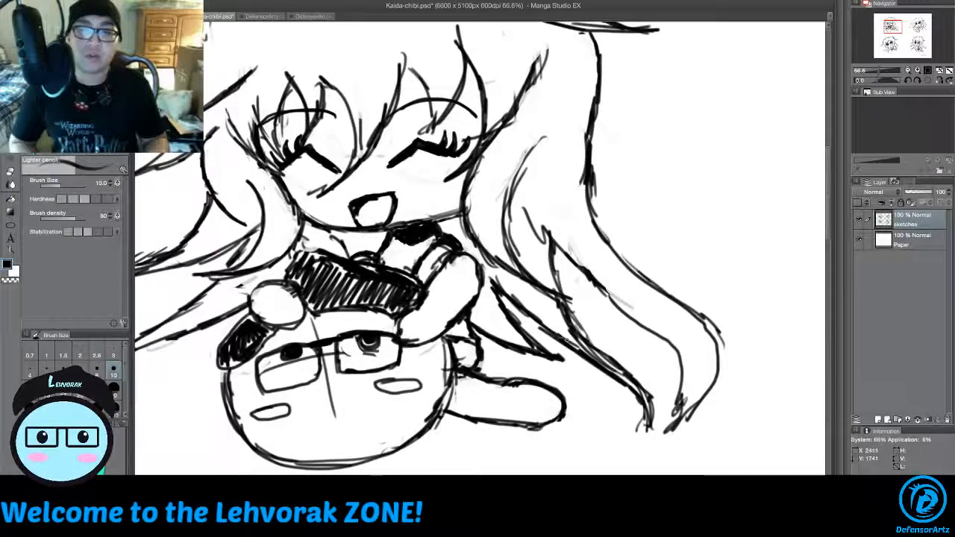
left_click_drag(589, 280, 612, 301)
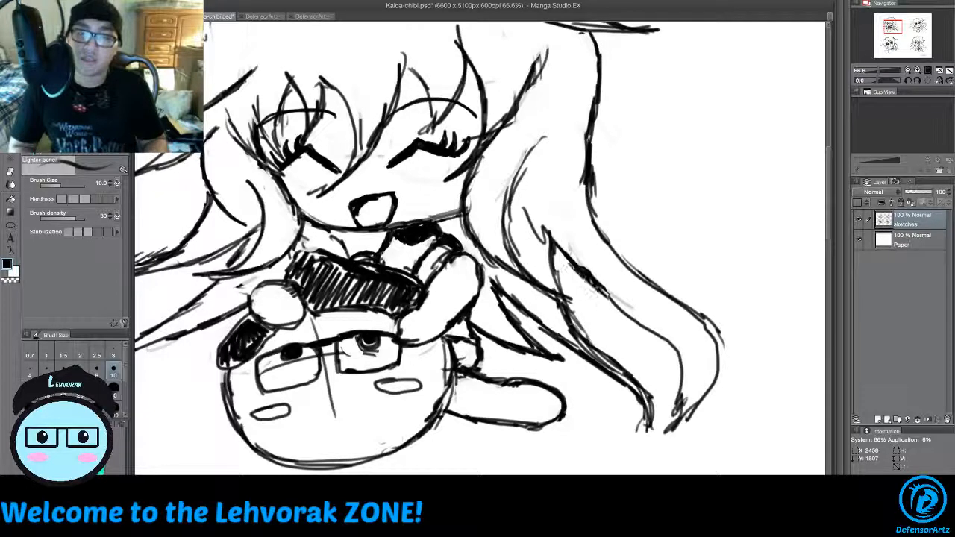
mouse_move(568, 261)
left_mouse_down()
mouse_move(622, 308)
mouse_move(601, 295)
left_mouse_up()
left_click_drag(553, 237, 573, 270)
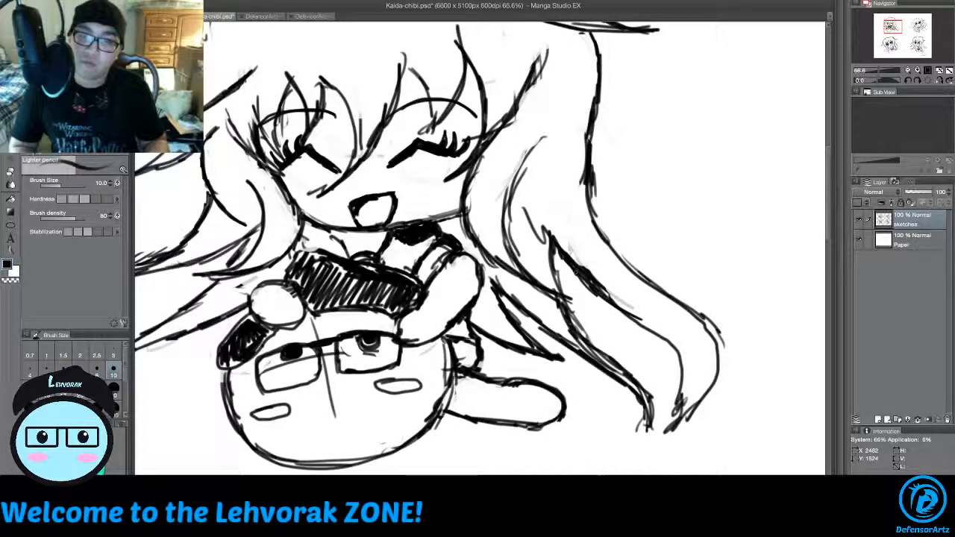
mouse_move(615, 308)
left_mouse_down()
mouse_move(639, 321)
mouse_move(566, 245)
left_mouse_up()
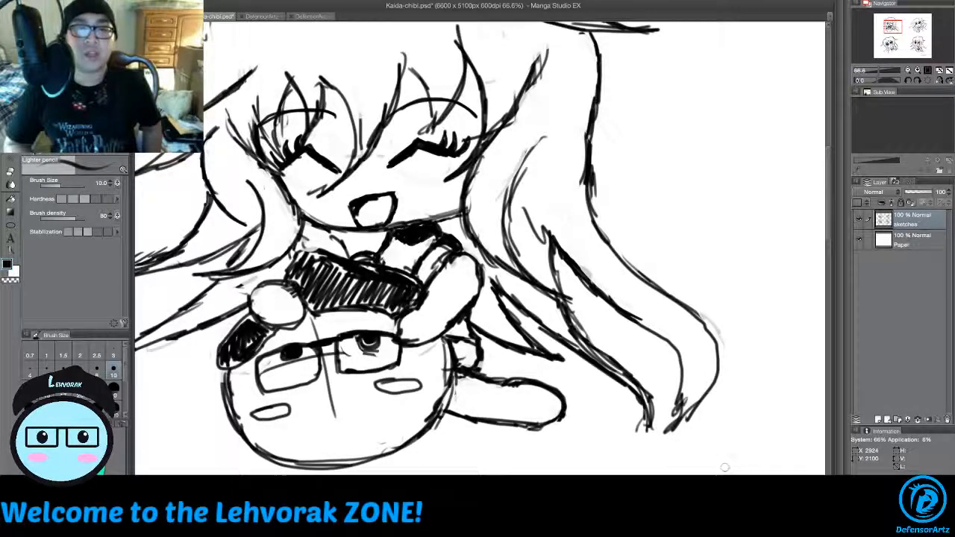
mouse_move(688, 310)
left_mouse_down()
mouse_move(704, 326)
mouse_move(712, 360)
mouse_move(704, 322)
mouse_move(707, 385)
mouse_move(634, 453)
left_mouse_up()
mouse_move(680, 403)
left_mouse_down()
mouse_move(654, 438)
mouse_move(681, 420)
left_mouse_up()
Step: Clean up and firm the hair outline along the right bump of the crown
scroll(639, 283, "down", 2)
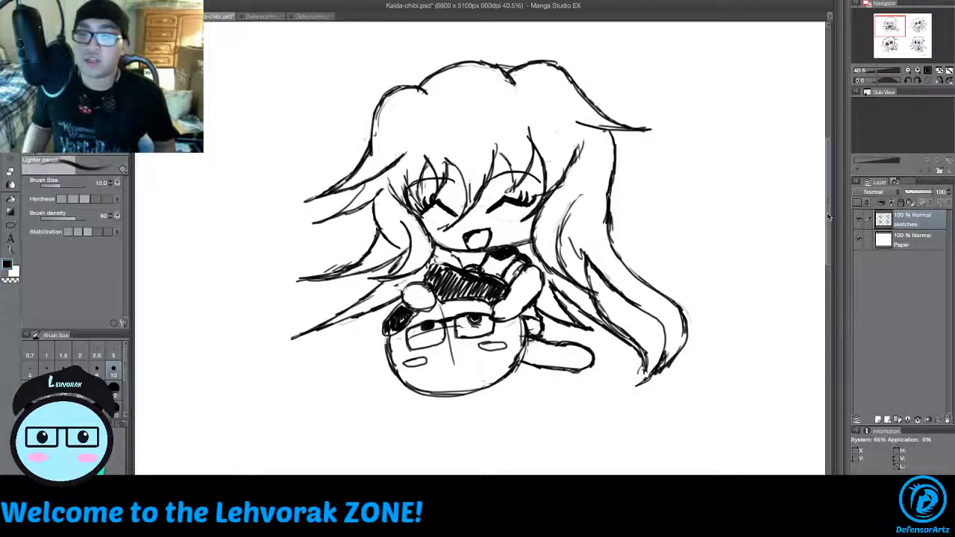
left_click_drag(830, 219, 828, 188)
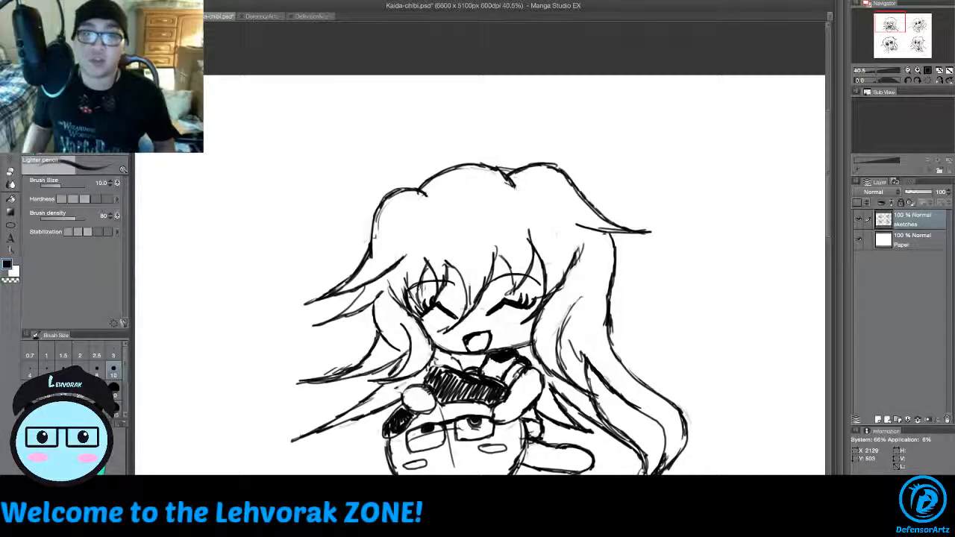
scroll(508, 171, "up", 3)
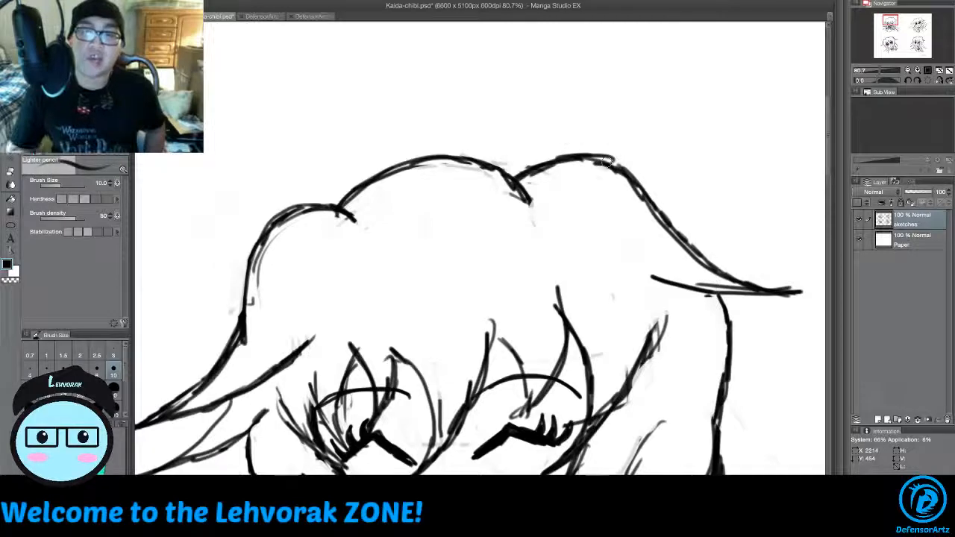
left_click_drag(600, 159, 631, 173)
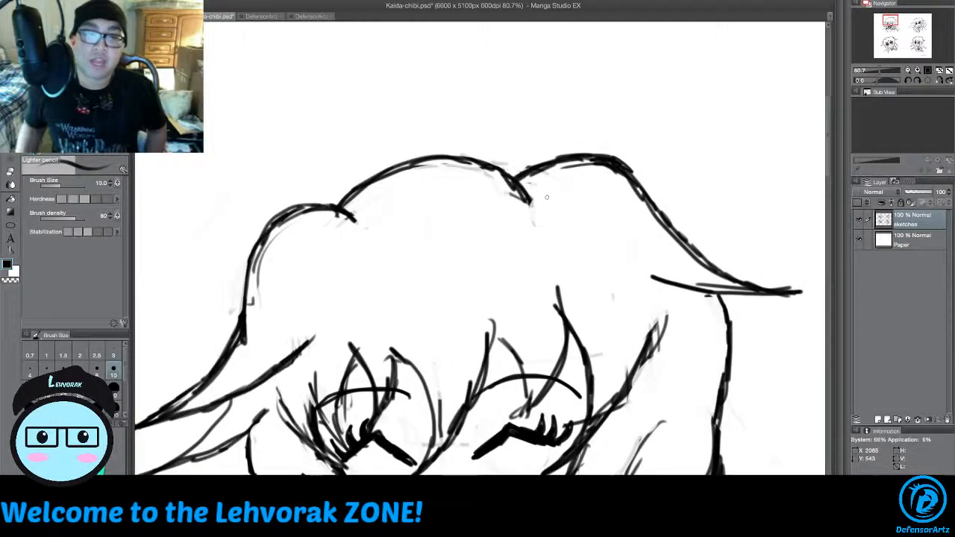
scroll(546, 197, "down", 3)
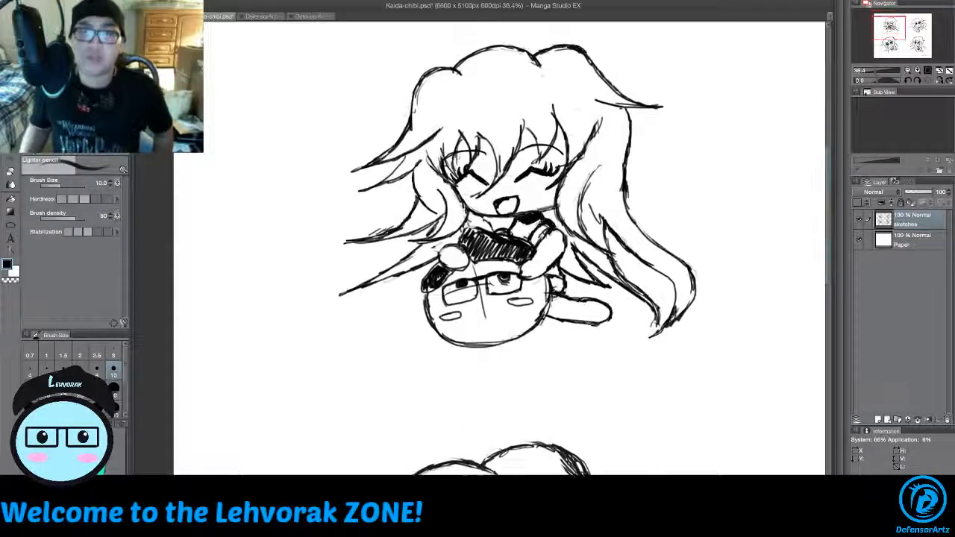
scroll(334, 237, "up", 3)
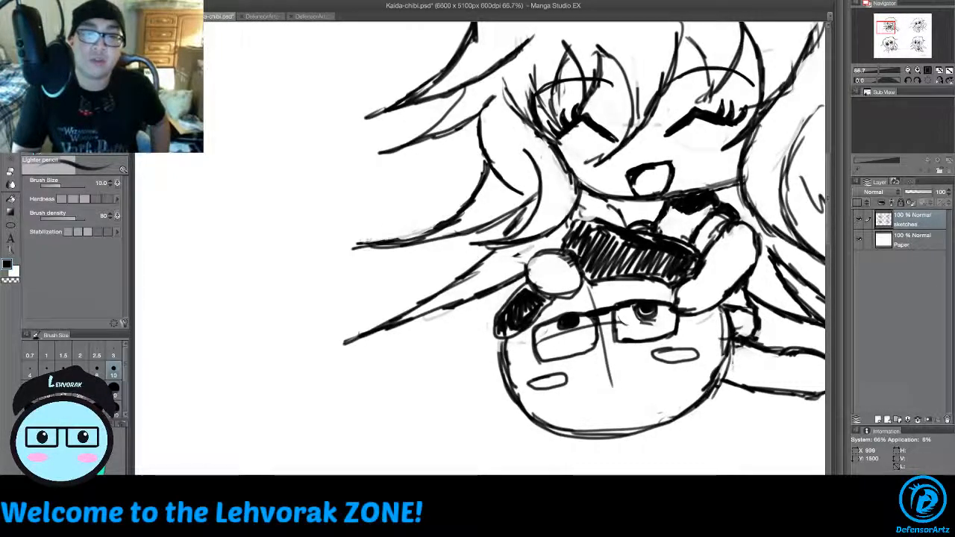
scroll(356, 201, "down", 2)
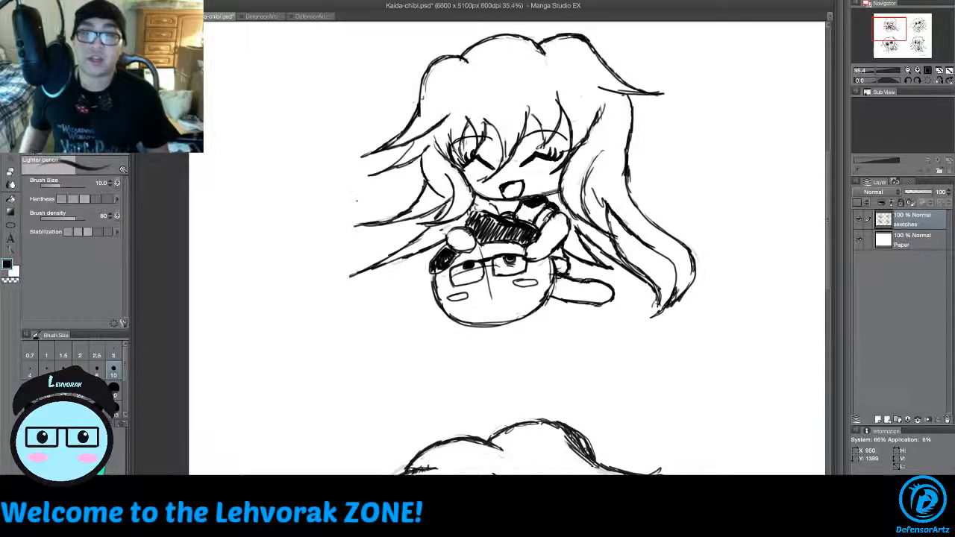
scroll(829, 210, "up", 5)
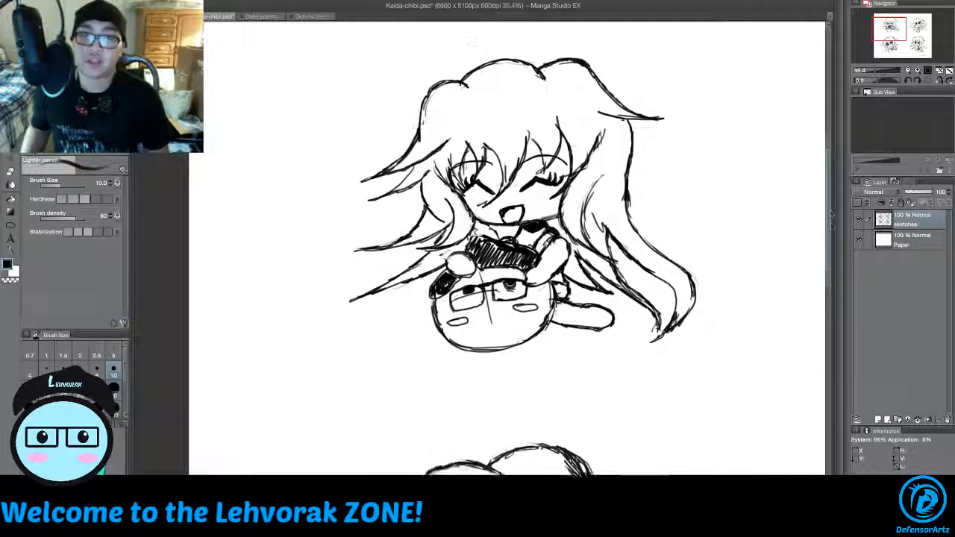
left_click_drag(830, 201, 829, 200)
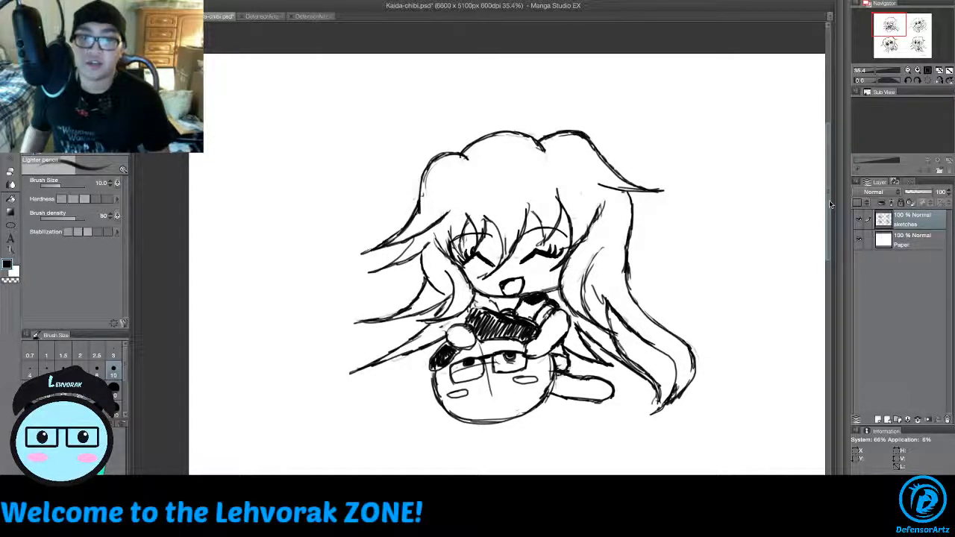
left_click_drag(829, 200, 829, 185)
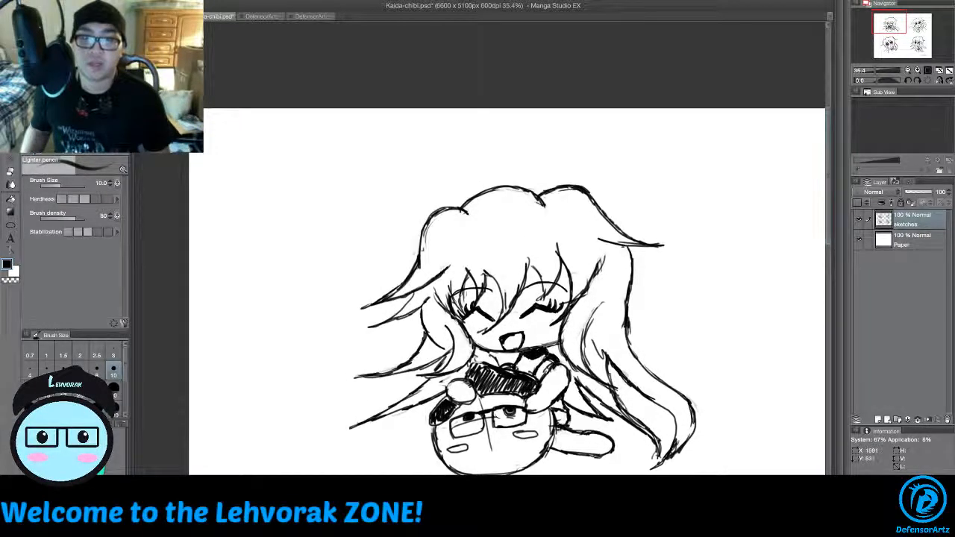
Step: Clean up the doubled sketch line inside the hair outline at the left bump of the crown
scroll(424, 251, "up", 4)
scroll(422, 249, "up", 1)
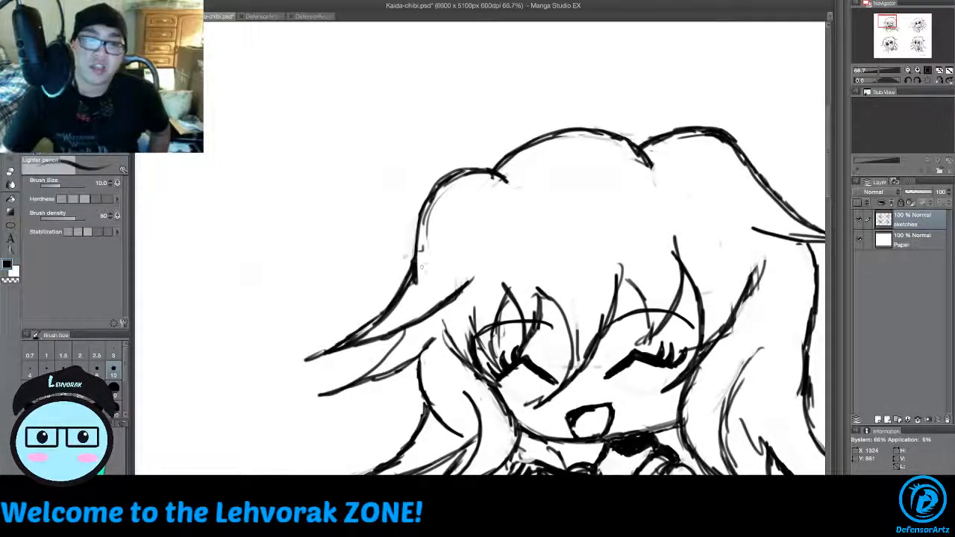
mouse_move(421, 266)
left_mouse_down()
mouse_move(417, 217)
mouse_move(441, 178)
left_mouse_up()
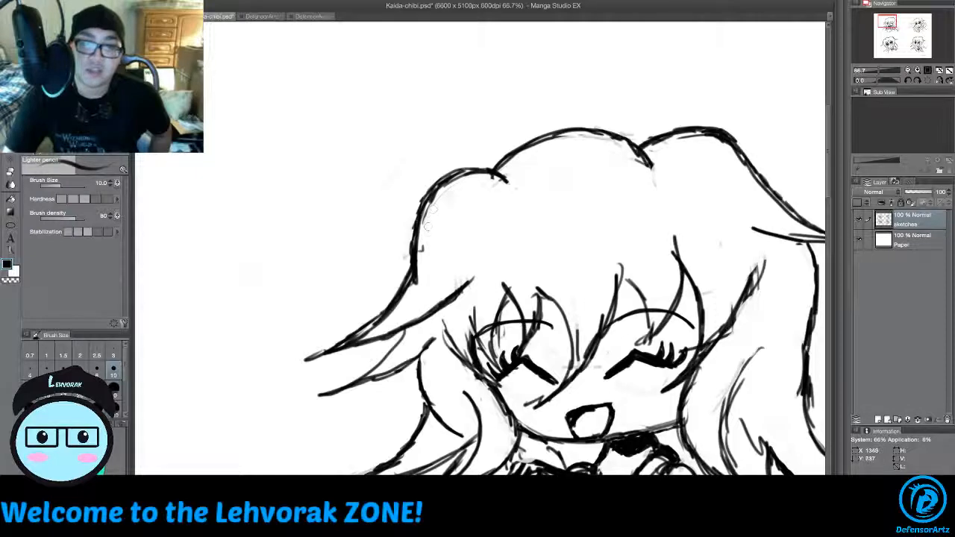
scroll(578, 195, "down", 3)
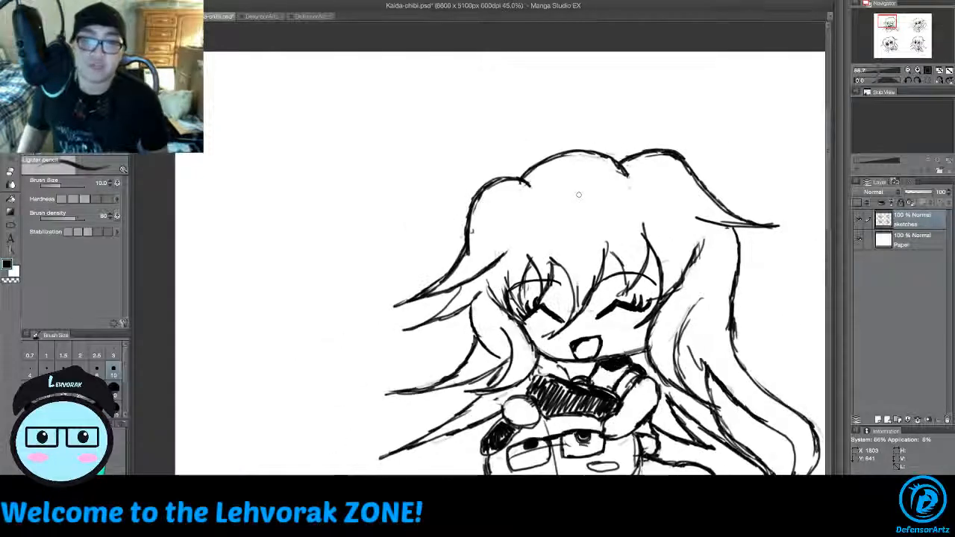
Step: Darken the inner contour line of the long right hair lock beside the face
scroll(585, 353, "up", 3)
scroll(528, 300, "up", 2)
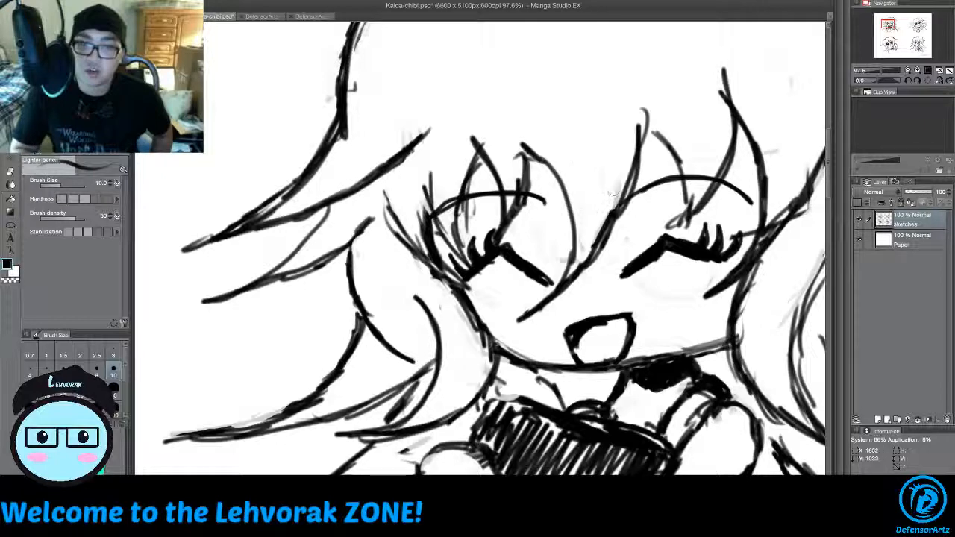
scroll(592, 200, "down", 3)
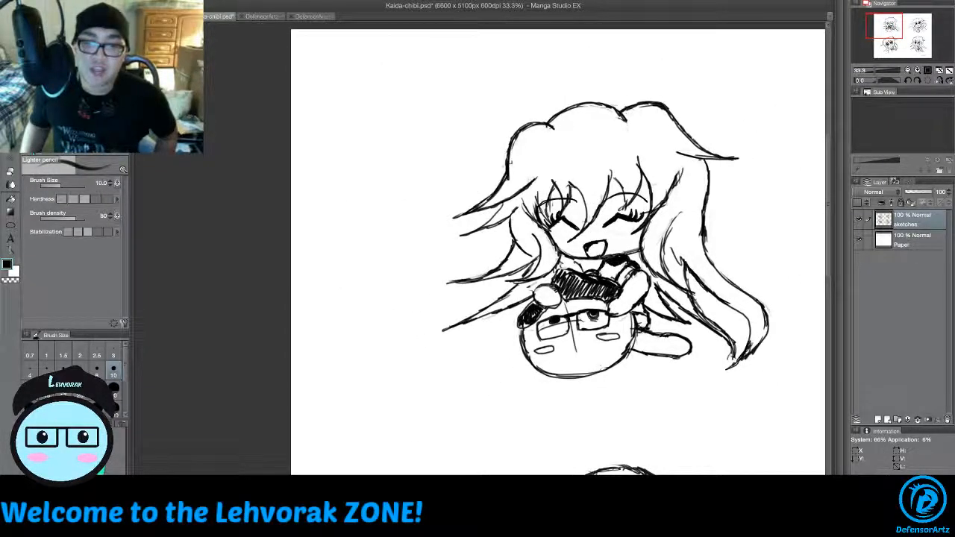
left_click_drag(455, 480, 499, 480)
scroll(545, 210, "up", 3)
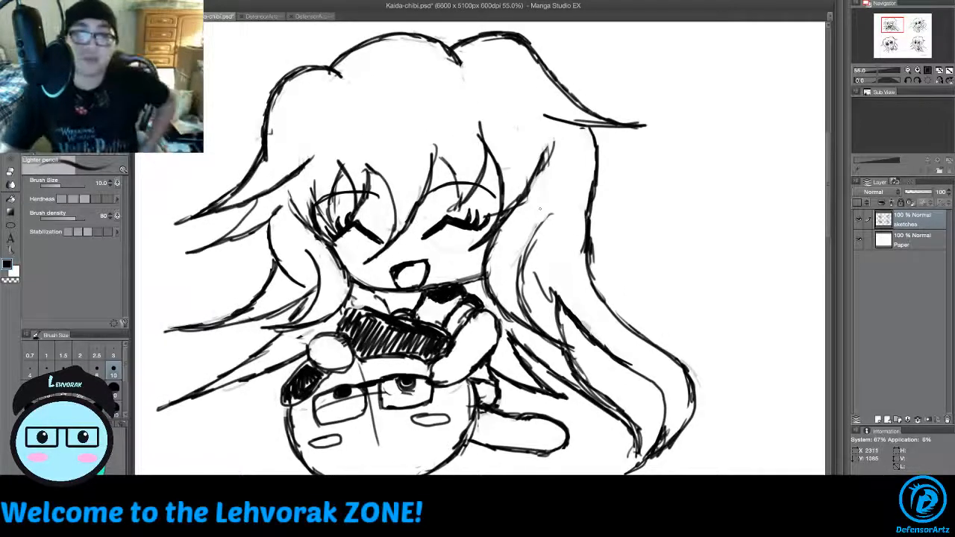
mouse_move(525, 312)
left_mouse_down()
mouse_move(526, 232)
mouse_move(549, 209)
mouse_move(526, 261)
left_mouse_up()
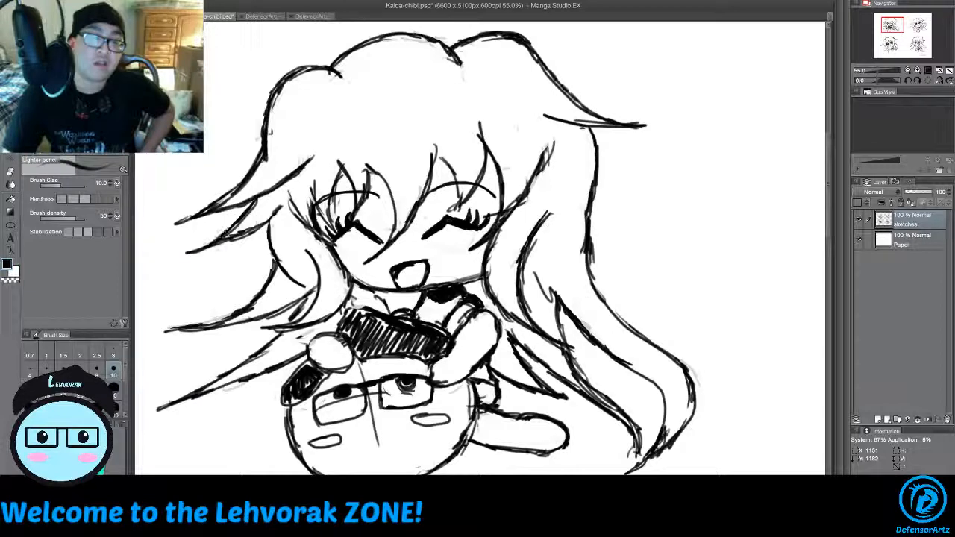
Step: Darken the bang strands above both closed eyes and give the round head's pupils white highlights
mouse_move(436, 151)
left_mouse_down()
mouse_move(457, 180)
mouse_move(458, 212)
left_mouse_up()
left_click_drag(447, 170, 455, 189)
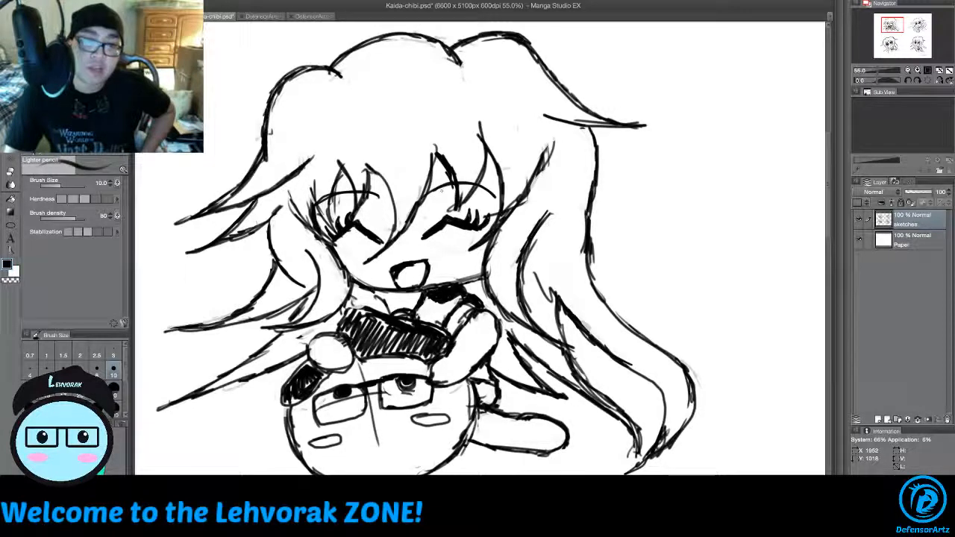
mouse_move(367, 168)
left_mouse_down()
mouse_move(390, 190)
mouse_move(395, 217)
left_mouse_up()
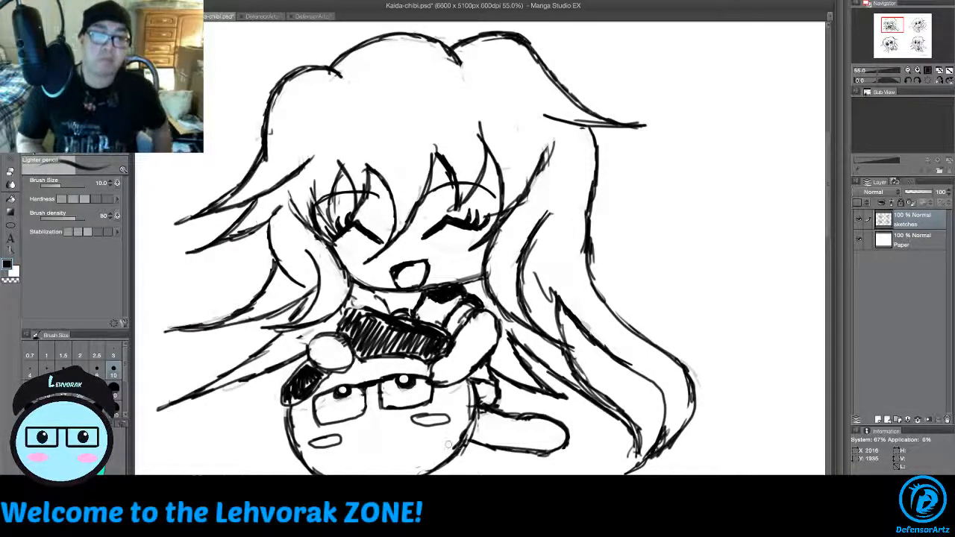
Step: Darken the glasses frames and bridge on the round head and clean up the faint lines inside the right lens
scroll(426, 392, "up", 4)
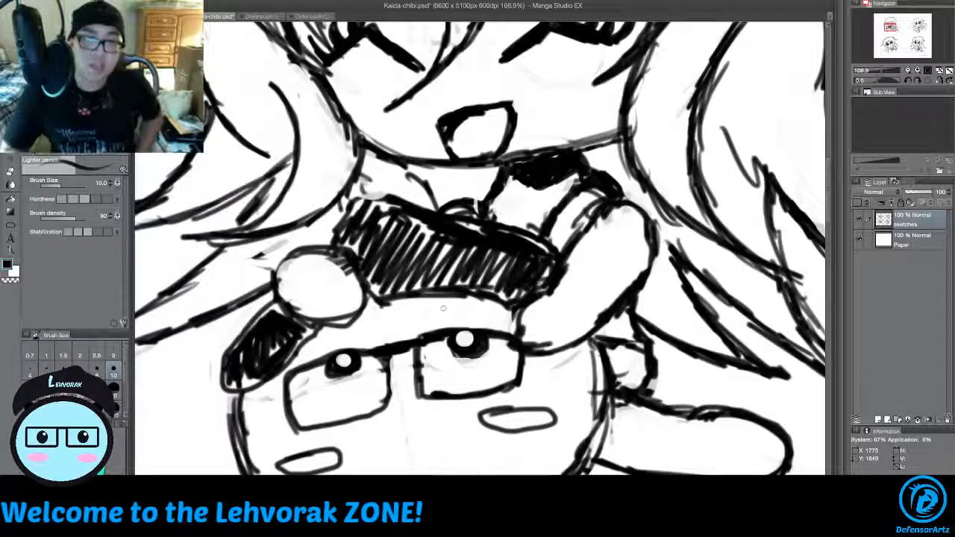
mouse_move(417, 381)
left_mouse_down()
mouse_move(427, 397)
mouse_move(476, 398)
mouse_move(511, 384)
left_mouse_up()
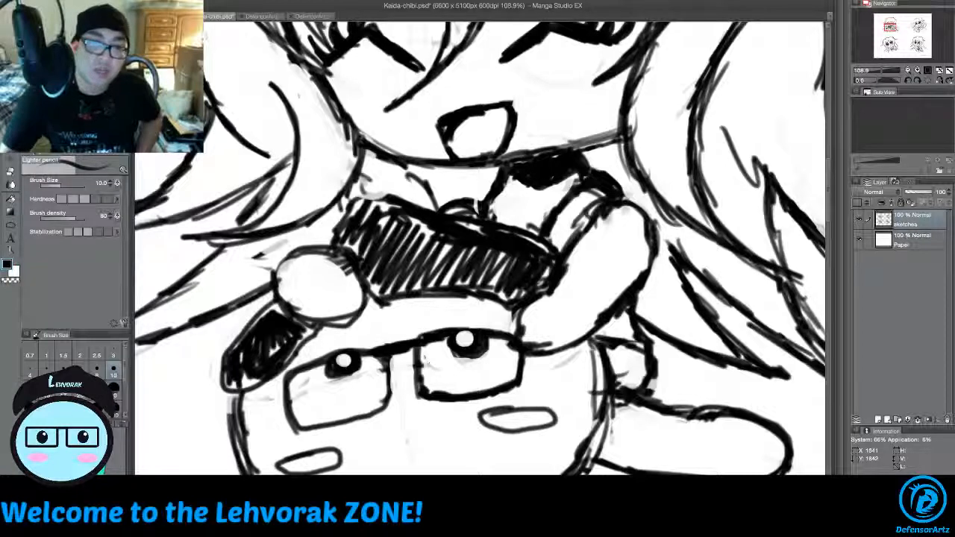
left_click_drag(388, 403, 291, 424)
mouse_move(362, 412)
left_mouse_down()
mouse_move(383, 399)
mouse_move(376, 364)
left_mouse_up()
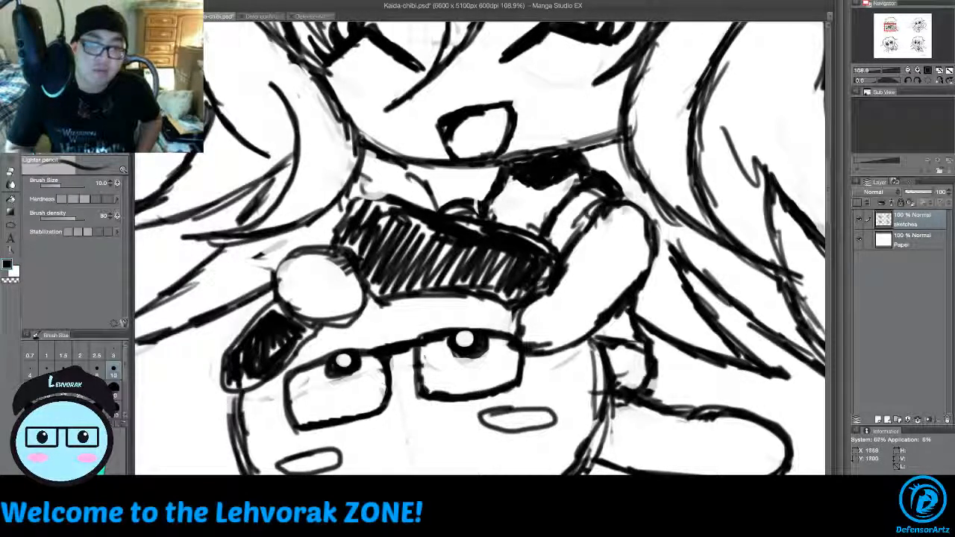
left_click_drag(430, 363, 453, 391)
scroll(550, 380, "down", 6)
scroll(550, 379, "up", 1)
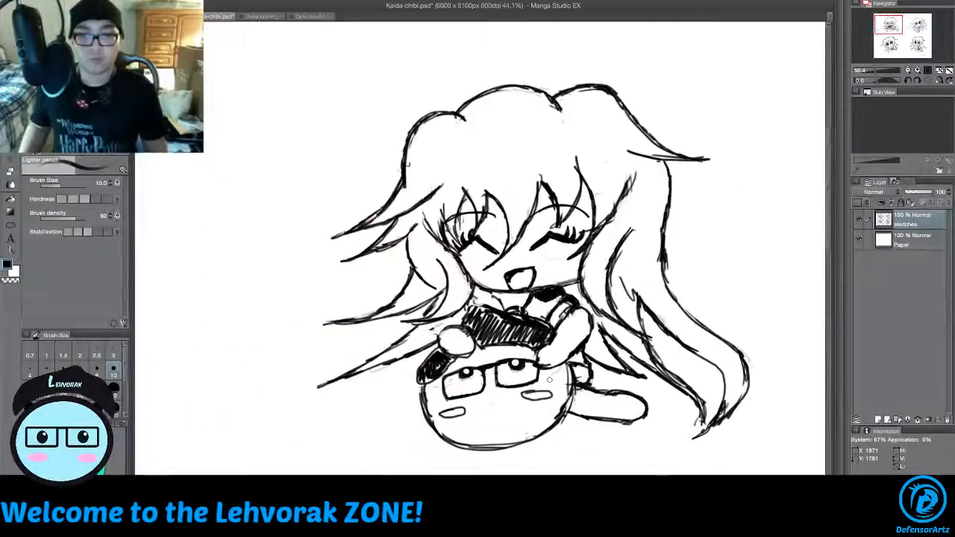
Step: Firm the right edge of the round head and fill the small patch between the arm and the leg with black
scroll(550, 380, "up", 2)
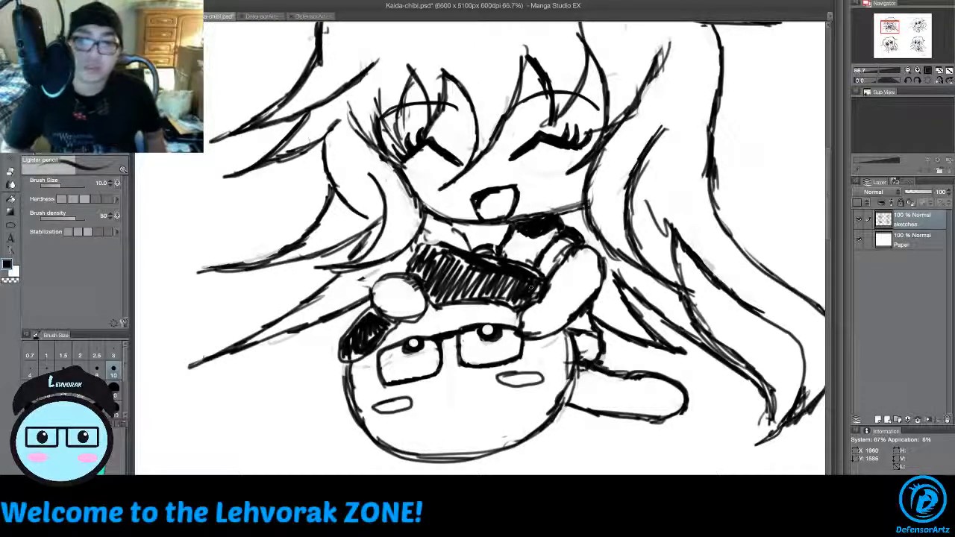
left_click_drag(562, 405, 580, 360)
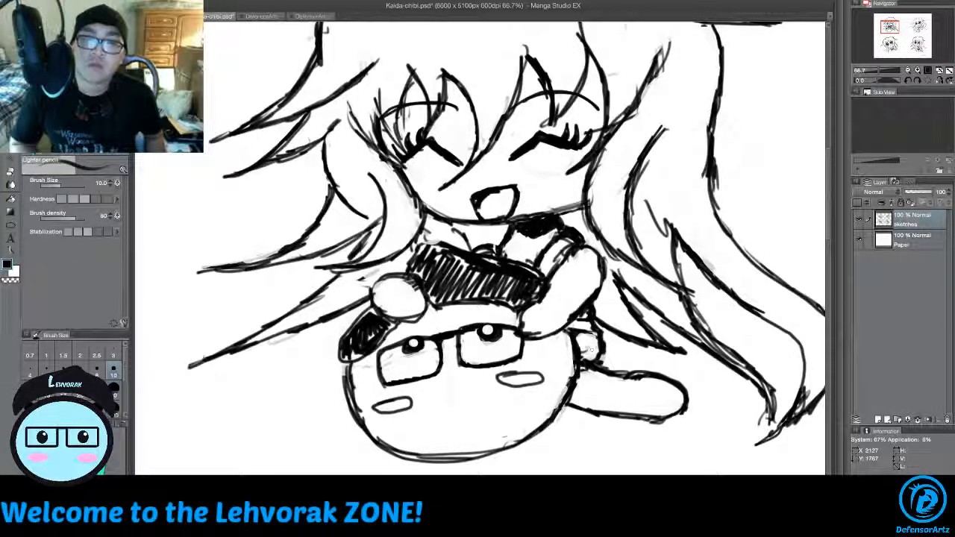
mouse_move(581, 335)
left_mouse_down()
mouse_move(589, 341)
mouse_move(577, 351)
mouse_move(590, 350)
mouse_move(593, 364)
mouse_move(583, 353)
mouse_move(600, 355)
left_mouse_up()
mouse_move(601, 338)
left_mouse_down()
mouse_move(603, 355)
mouse_move(594, 341)
left_mouse_up()
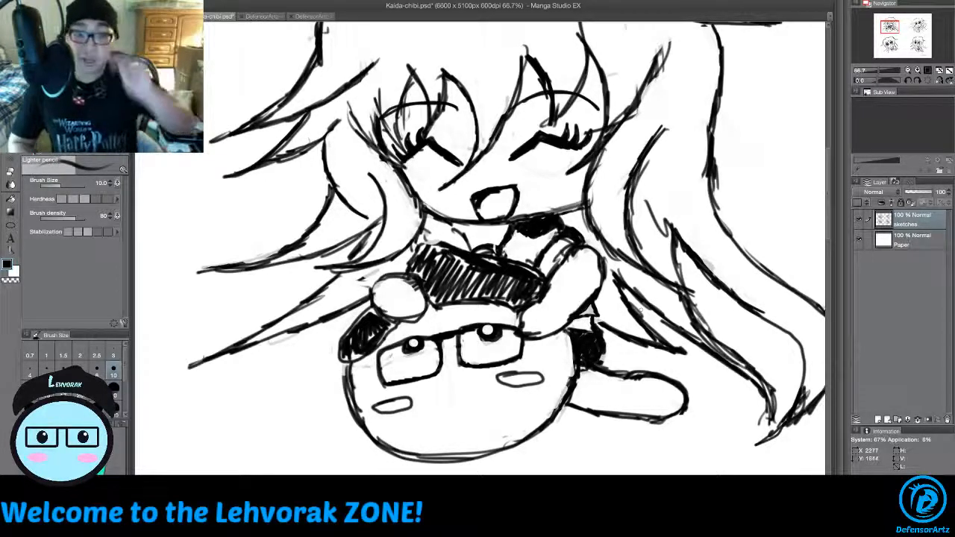
left_click_drag(603, 417, 677, 410)
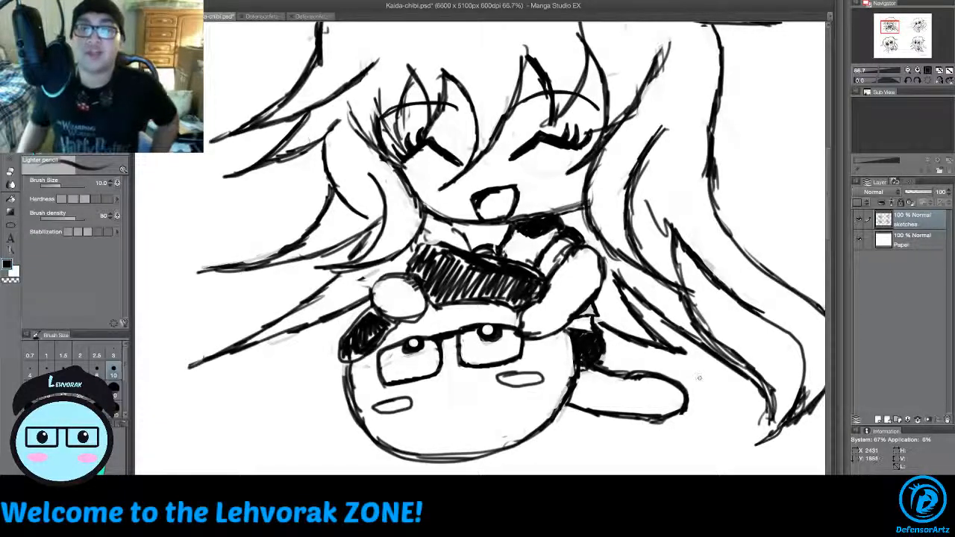
scroll(695, 368, "down", 2)
scroll(709, 313, "down", 2)
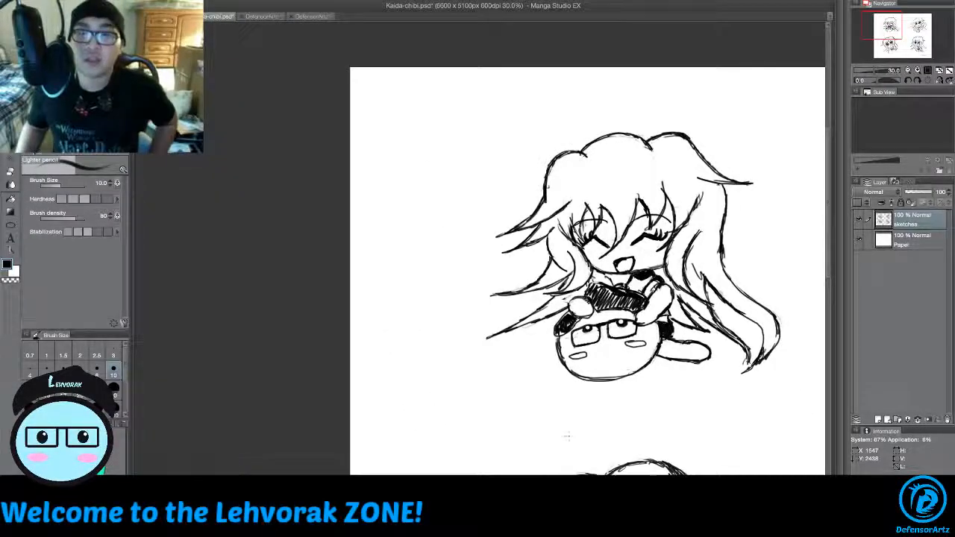
Step: Firm and clean up the outer outline of the long right hair lock where it bends level with the mouth
scroll(631, 269, "right", 1)
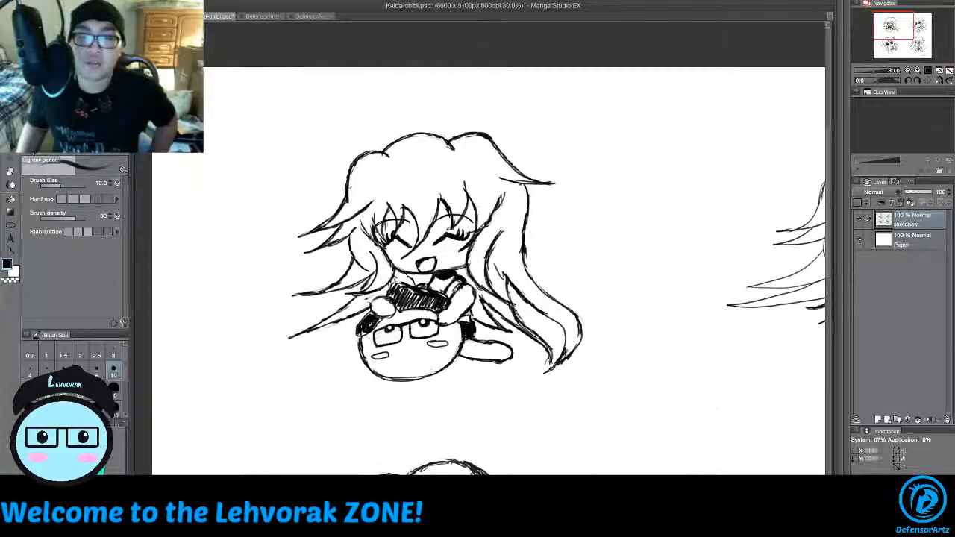
scroll(639, 275, "up", 1)
scroll(529, 337, "up", 2)
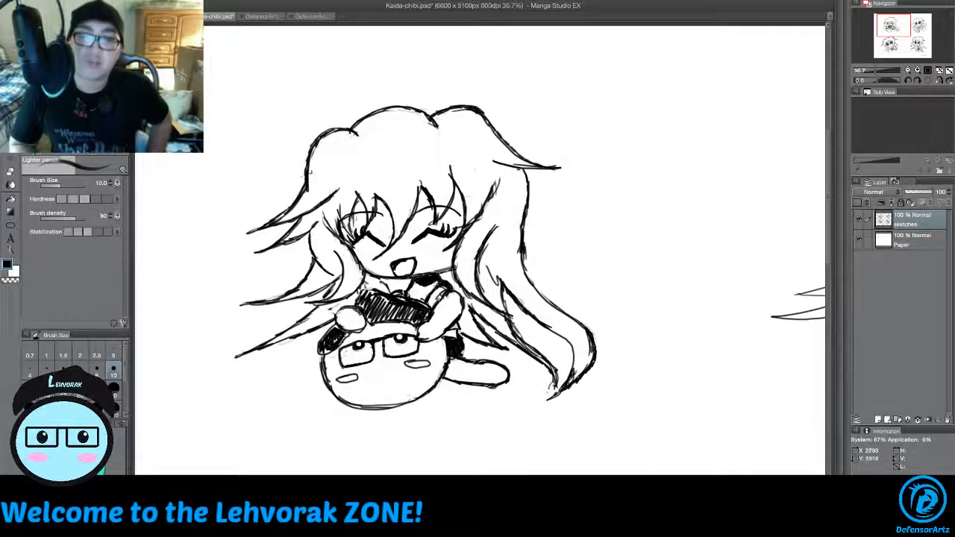
key("ctrl+plus")
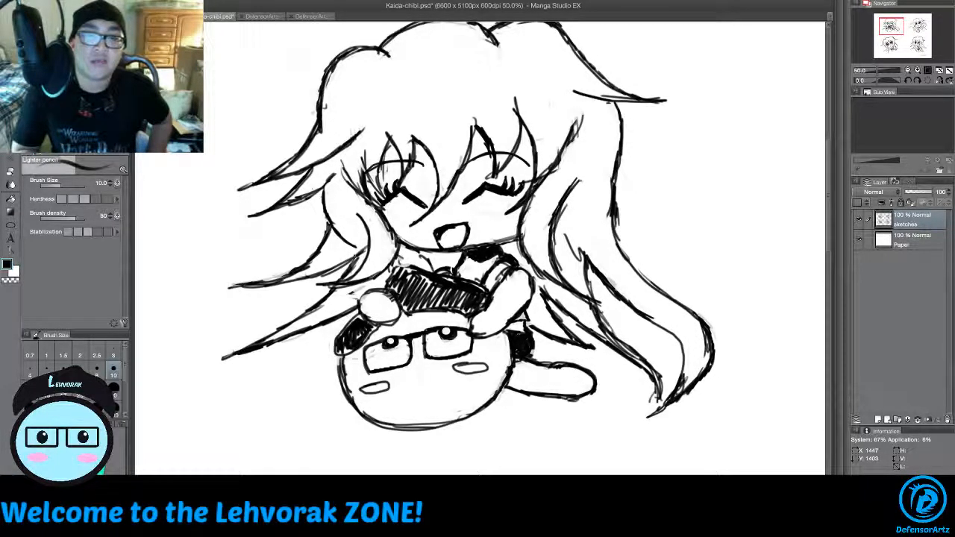
scroll(499, 290, "down", 1)
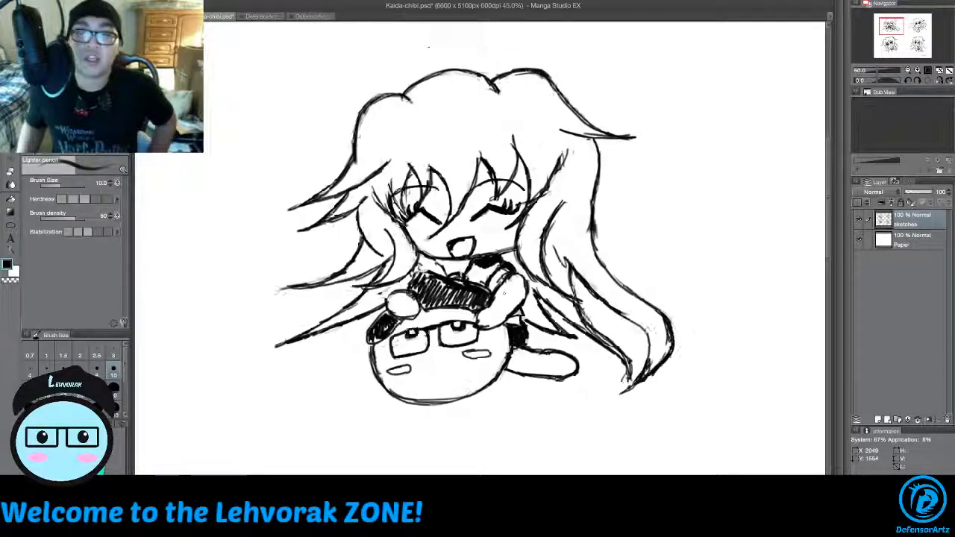
scroll(575, 255, "up", 1)
scroll(582, 259, "up", 1)
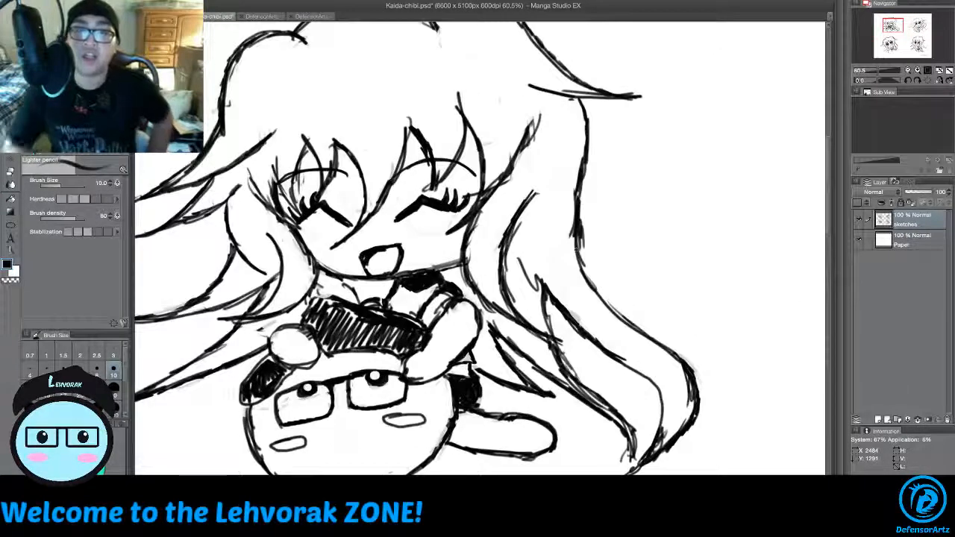
left_click_drag(572, 251, 578, 191)
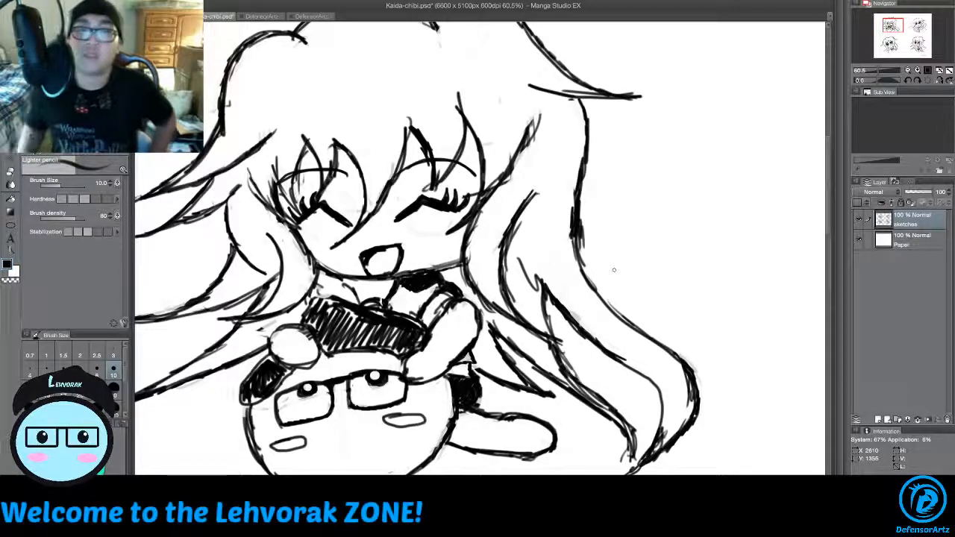
scroll(614, 270, "down", 3)
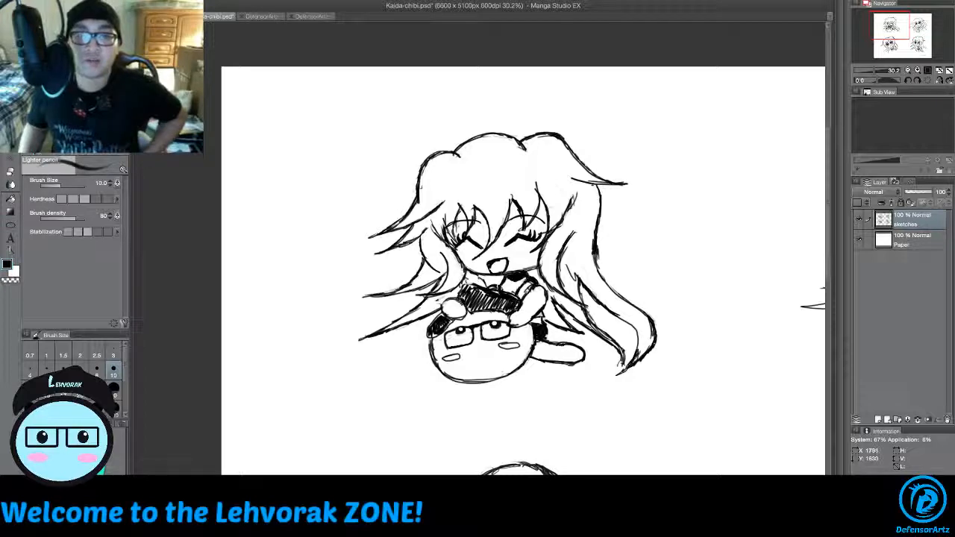
Step: Erase the rough hair strands just outside the left closed eye
scroll(491, 311, "up", 1)
scroll(497, 317, "down", 1)
scroll(493, 306, "up", 2)
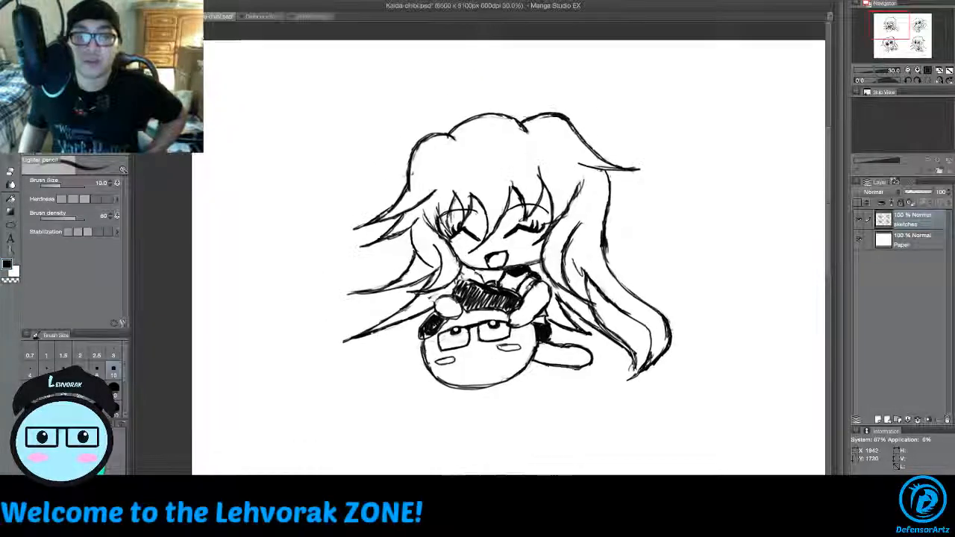
scroll(496, 309, "down", 1)
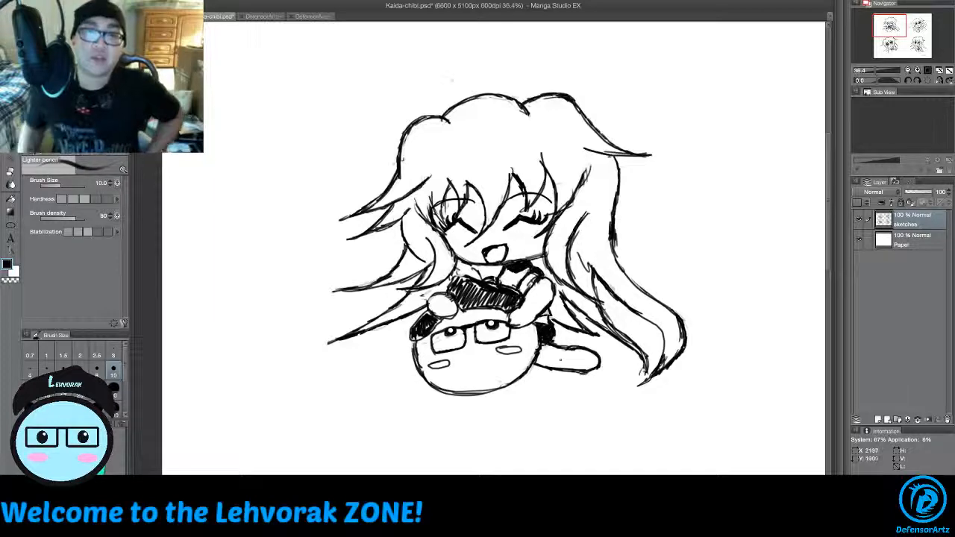
scroll(424, 205, "up", 5)
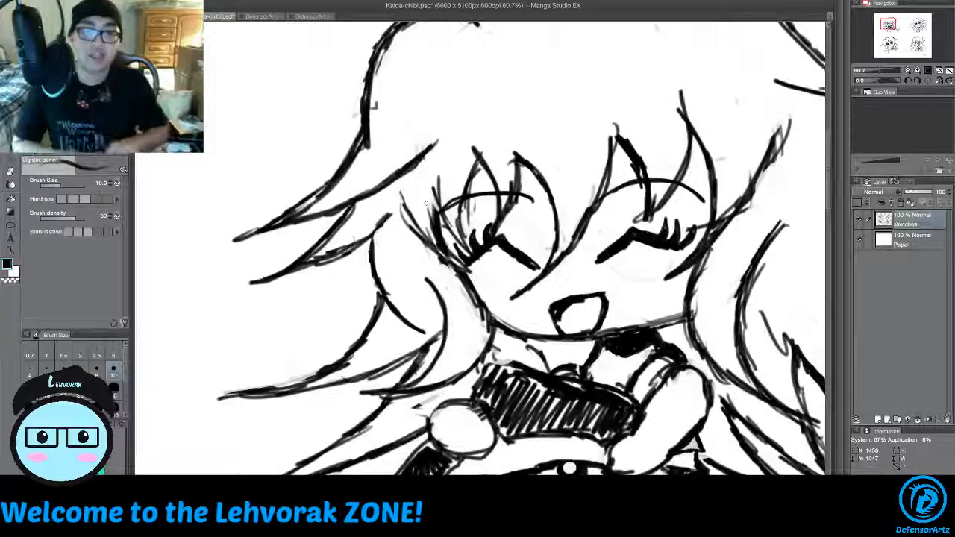
mouse_move(405, 204)
left_mouse_down()
mouse_move(411, 229)
mouse_move(406, 208)
mouse_move(423, 239)
mouse_move(468, 274)
mouse_move(438, 251)
left_mouse_up()
mouse_move(408, 210)
left_mouse_down()
mouse_move(409, 222)
mouse_move(394, 226)
left_mouse_up()
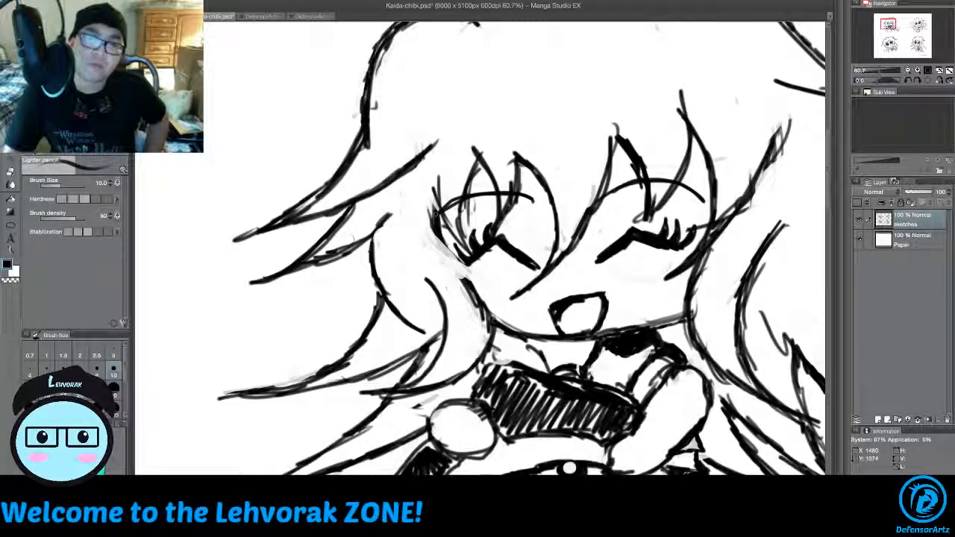
Step: Draw a thick curved side lock from the left temple to a point under the left eye, and remove the stray strokes inside it
mouse_move(457, 257)
left_mouse_down()
mouse_move(502, 279)
mouse_move(448, 273)
mouse_move(407, 212)
mouse_move(413, 257)
mouse_move(429, 180)
left_mouse_up()
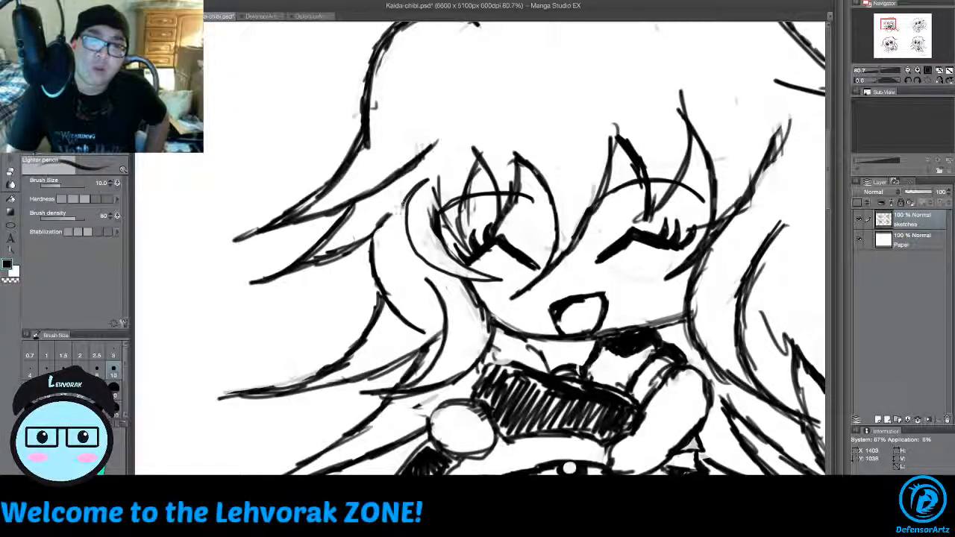
mouse_move(402, 223)
left_mouse_down()
mouse_move(403, 211)
mouse_move(411, 244)
mouse_move(449, 272)
mouse_move(499, 281)
left_mouse_up()
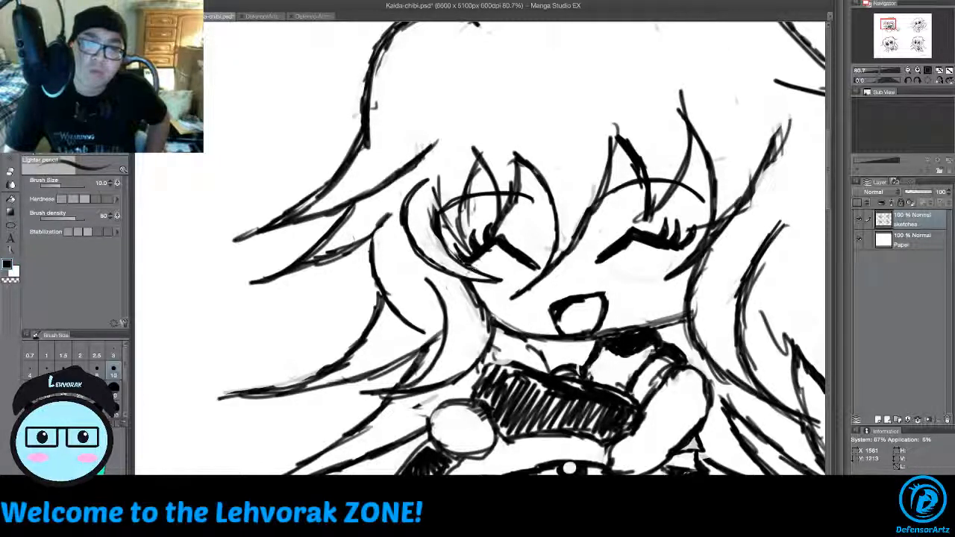
left_click_drag(455, 249, 433, 207)
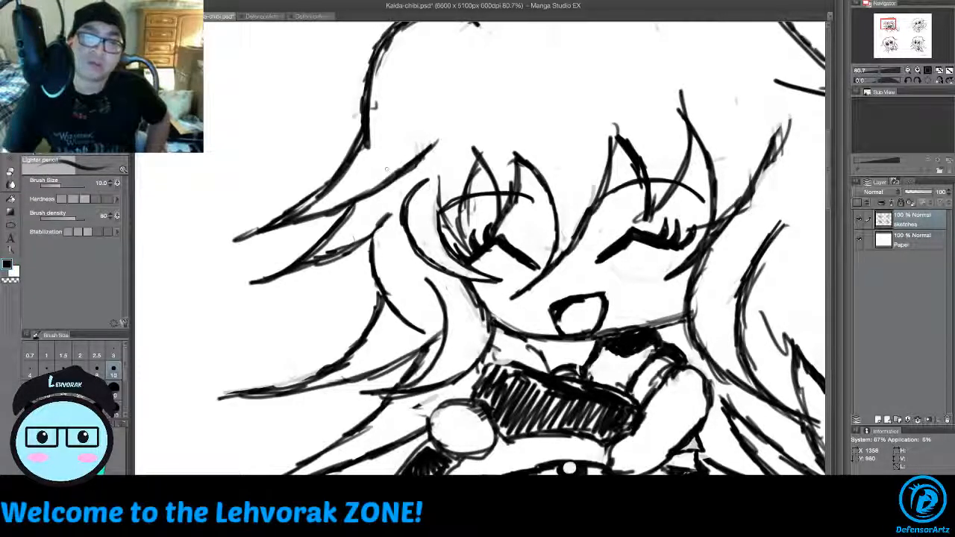
mouse_move(455, 238)
left_mouse_down()
mouse_move(466, 252)
mouse_move(440, 270)
left_mouse_up()
mouse_move(401, 227)
left_mouse_down()
mouse_move(408, 248)
mouse_move(406, 238)
left_mouse_up()
scroll(517, 276, "down", 3)
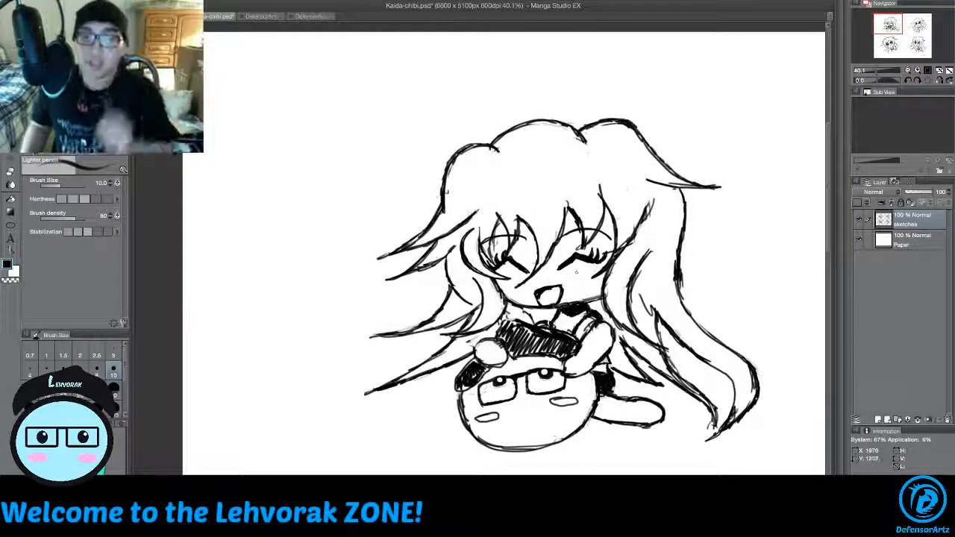
left_click_drag(829, 207, 829, 213)
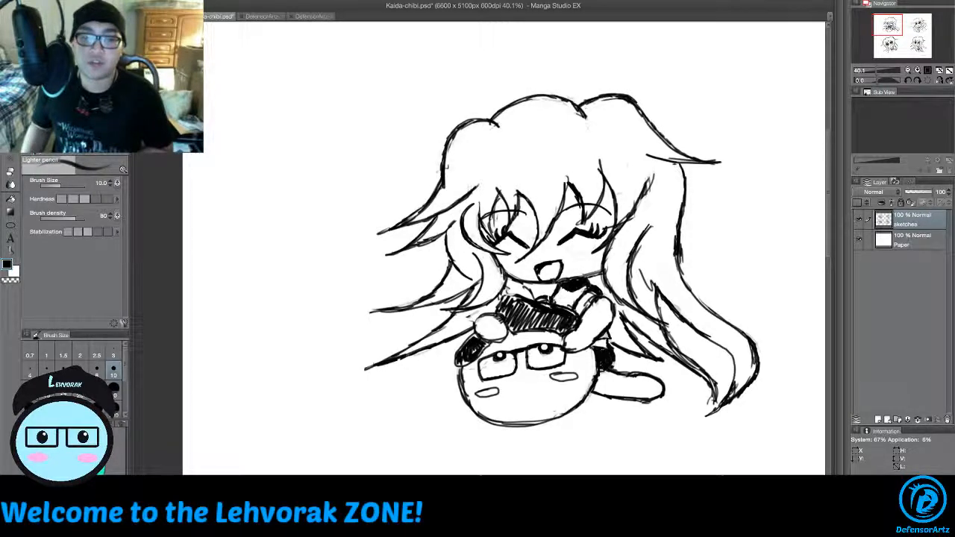
mouse_move(432, 478)
left_mouse_down()
mouse_move(591, 478)
mouse_move(495, 478)
left_mouse_up()
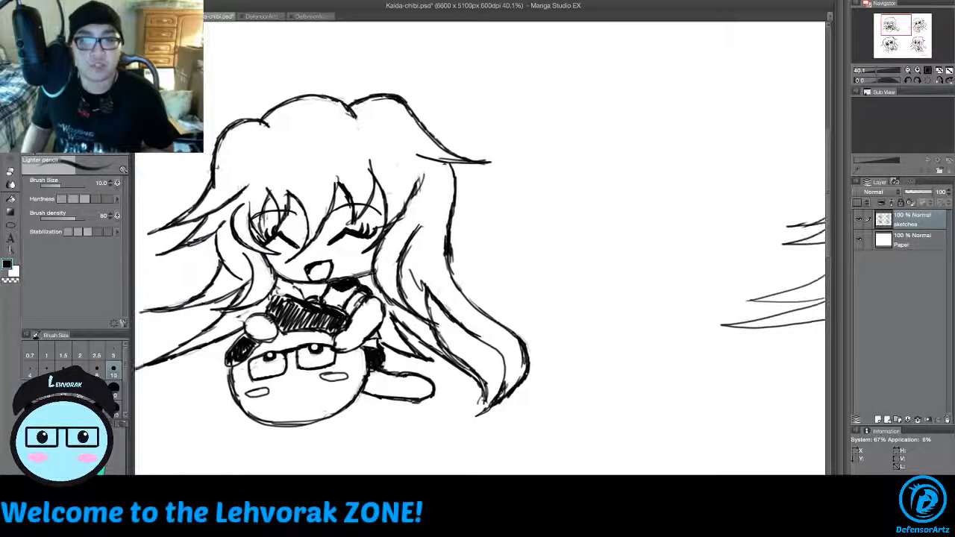
Step: Review the chibi leaning over the round head up close and as a whole, and compare it with the neighbouring chibi sketches
scroll(556, 291, "up", 3)
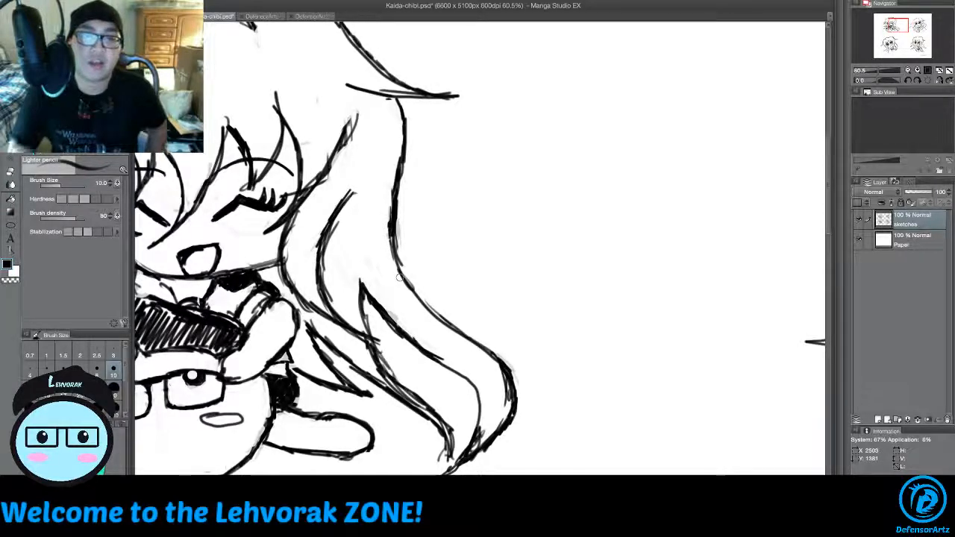
scroll(398, 276, "down", 5)
scroll(404, 279, "up", 2)
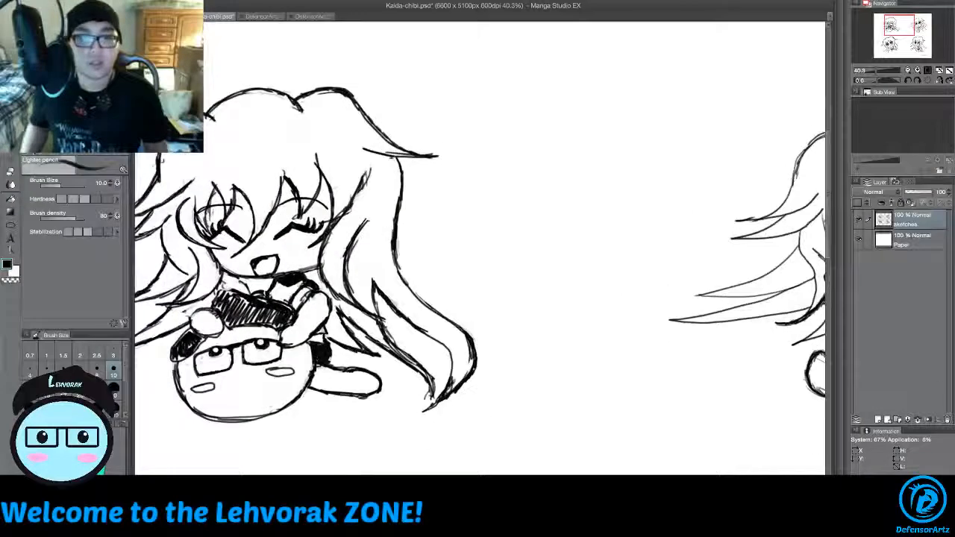
scroll(470, 434, "left", 10)
scroll(470, 434, "down", 1)
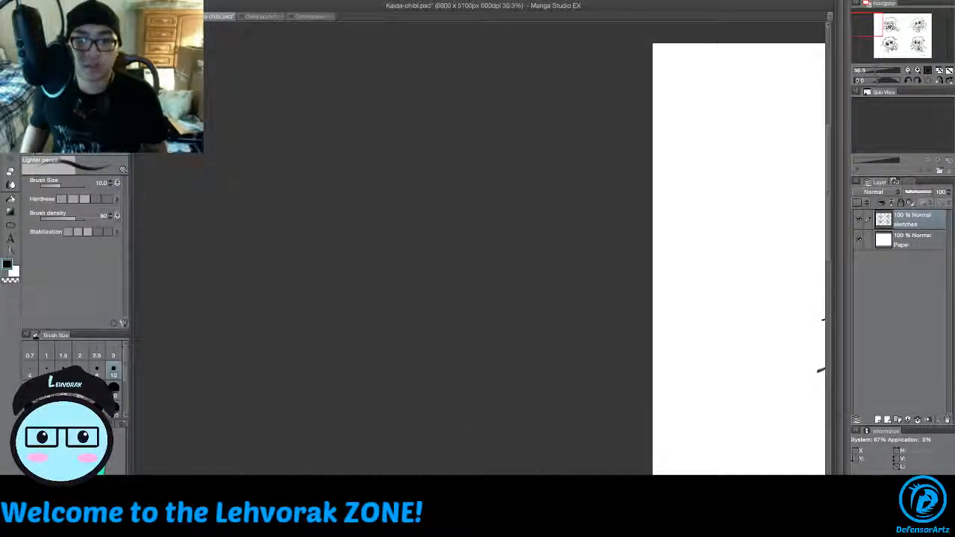
scroll(471, 434, "right", 10)
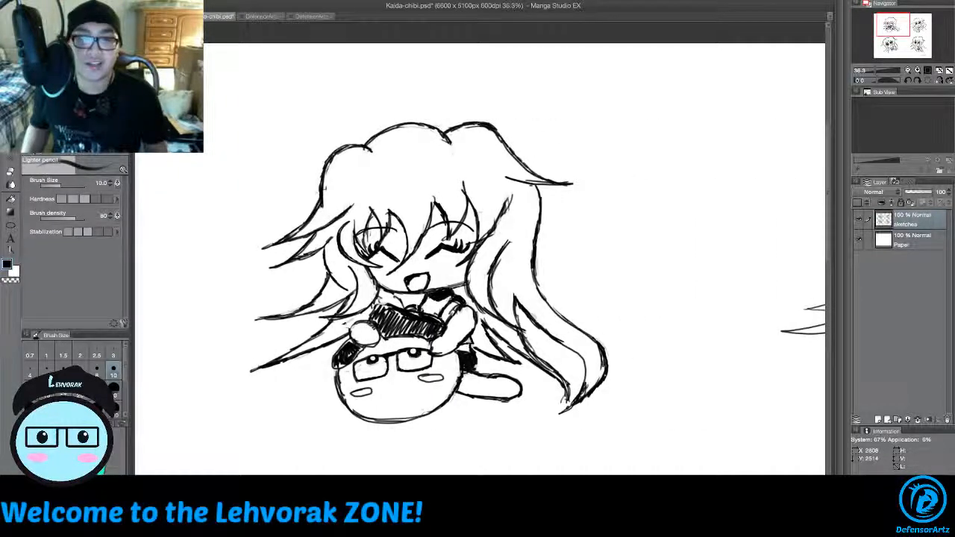
mouse_move(828, 171)
left_mouse_down()
mouse_move(830, 209)
mouse_move(832, 179)
left_mouse_up()
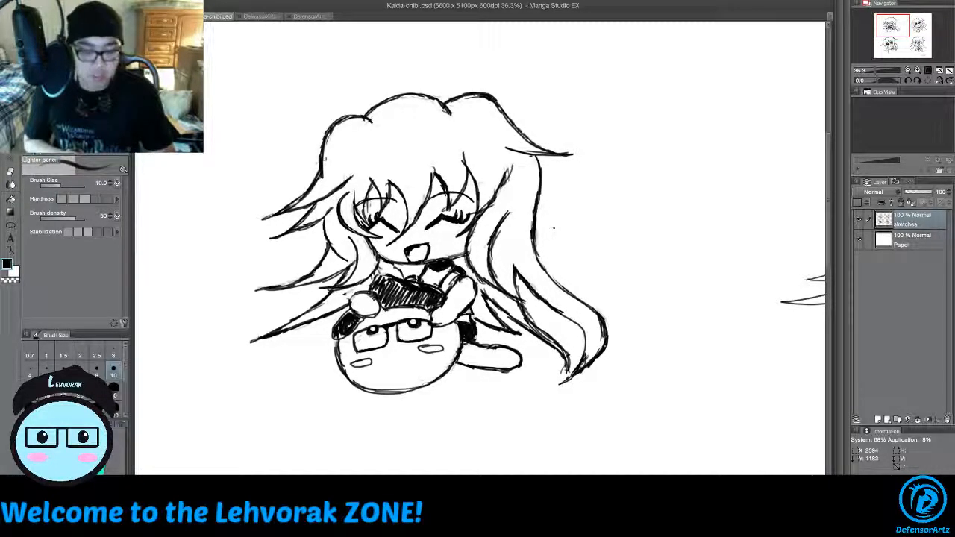
scroll(553, 229, "down", 2)
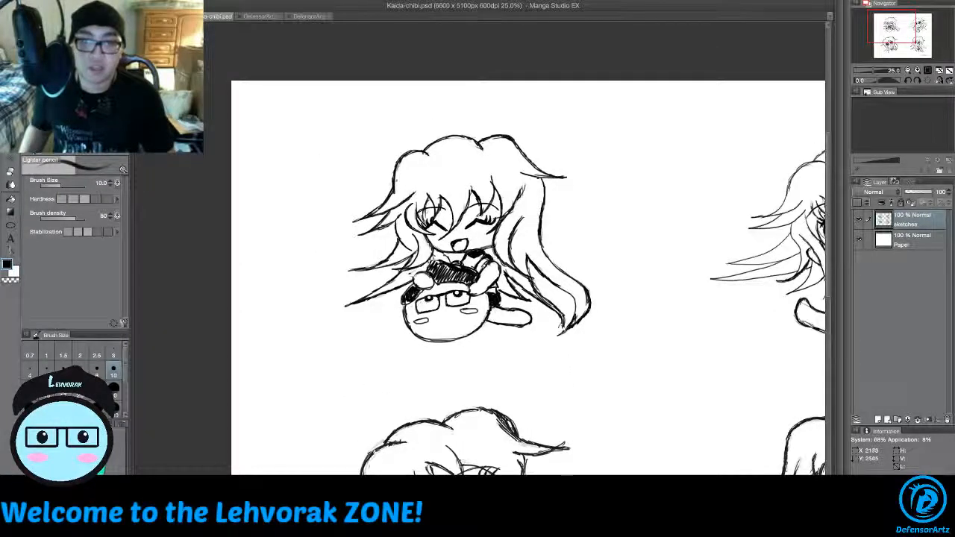
mouse_move(466, 515)
left_mouse_down()
mouse_move(568, 515)
mouse_move(486, 515)
mouse_move(535, 515)
left_mouse_up()
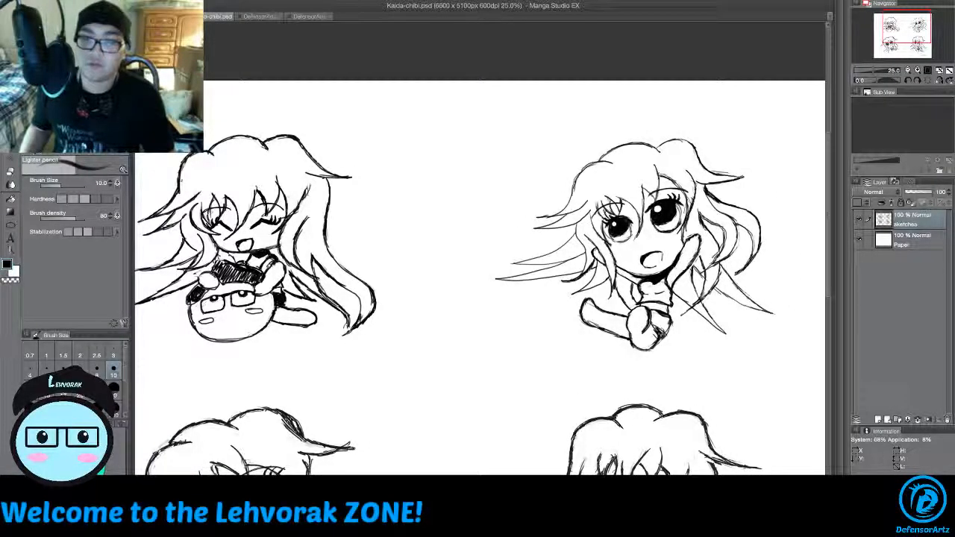
mouse_move(829, 178)
left_mouse_down()
mouse_move(830, 255)
mouse_move(826, 162)
left_mouse_up()
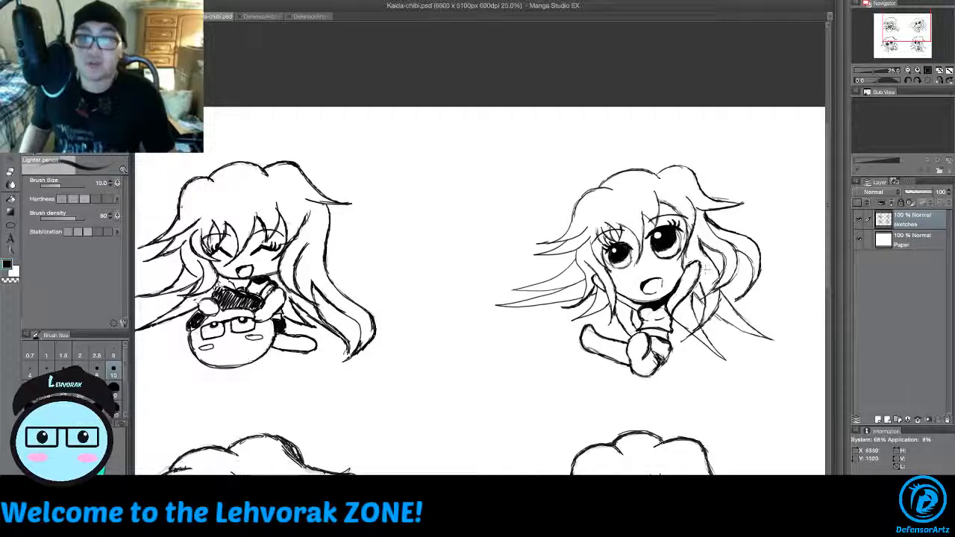
key("Tab")
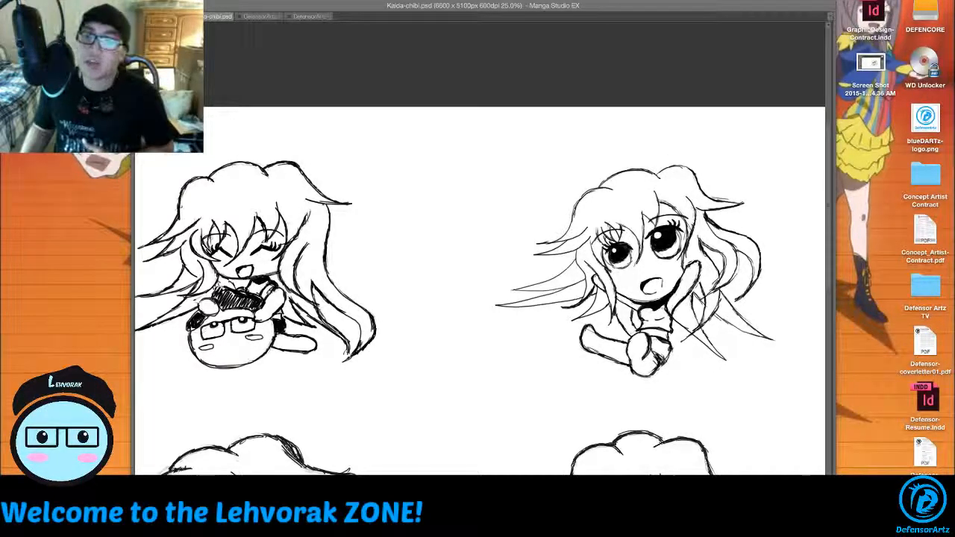
key("Tab")
scroll(480, 291, "left", 5)
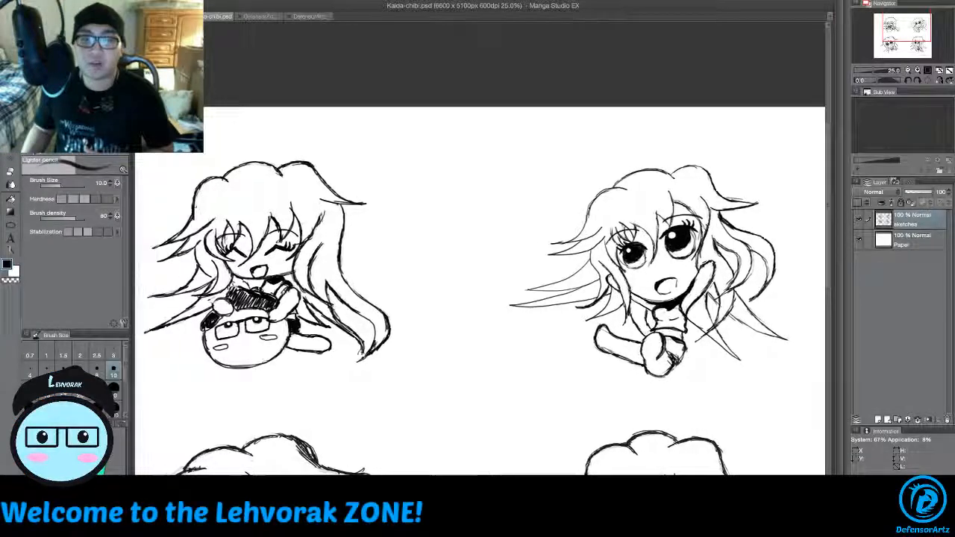